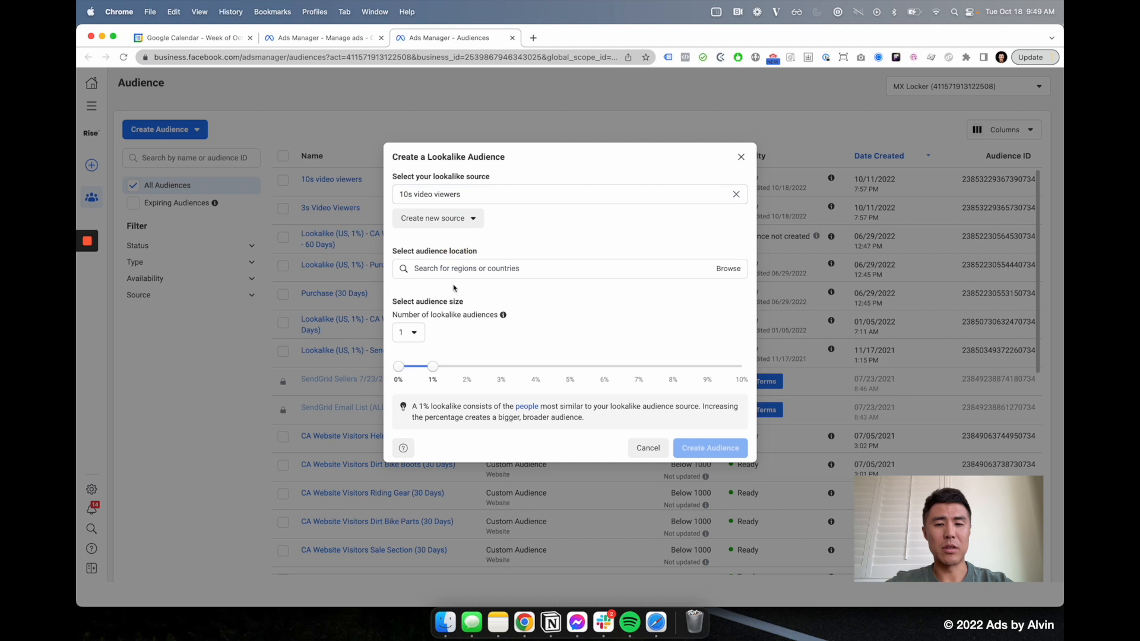
# Create a 1% lookalike audience from the 10s video viewers source with United States as the location
pyautogui.click(463, 271)
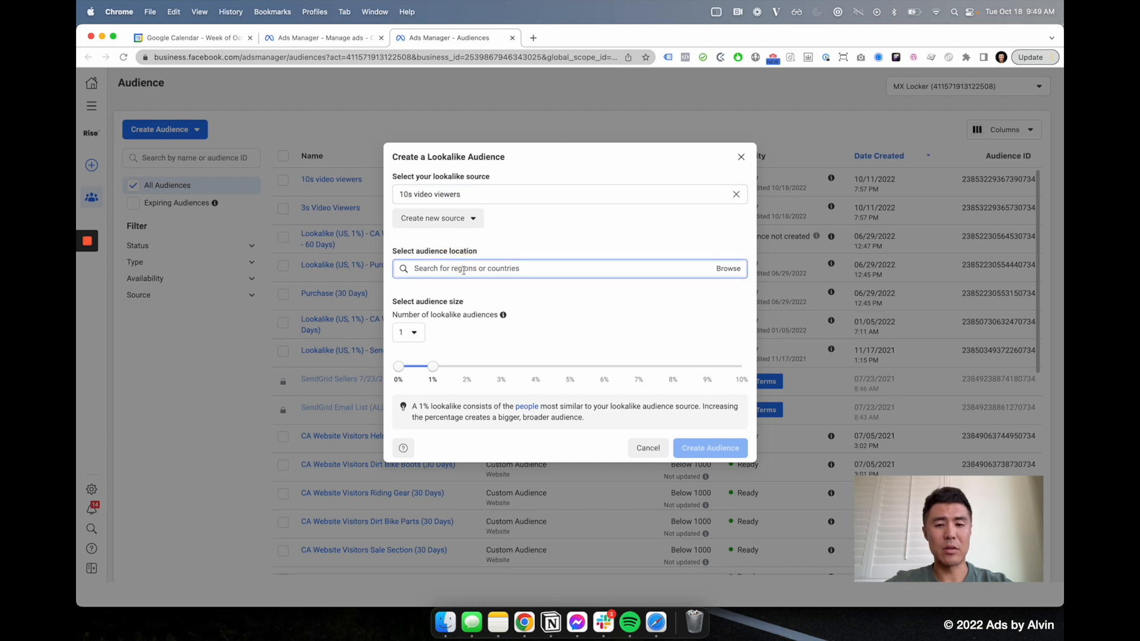
pyautogui.write('united s')
pyautogui.click(457, 291)
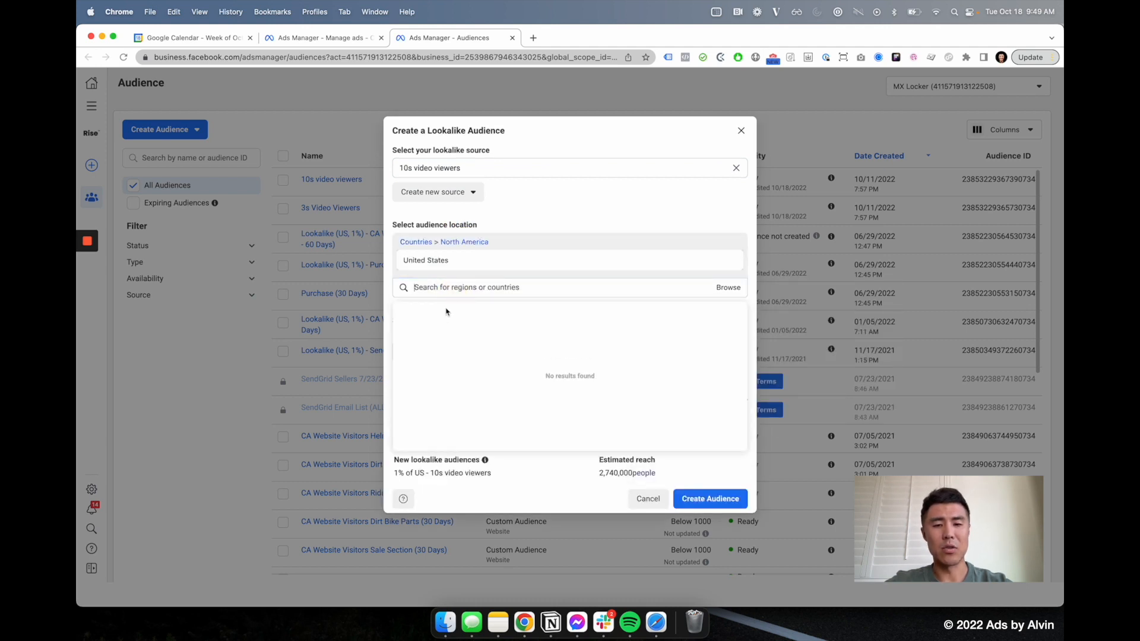
pyautogui.click(575, 220)
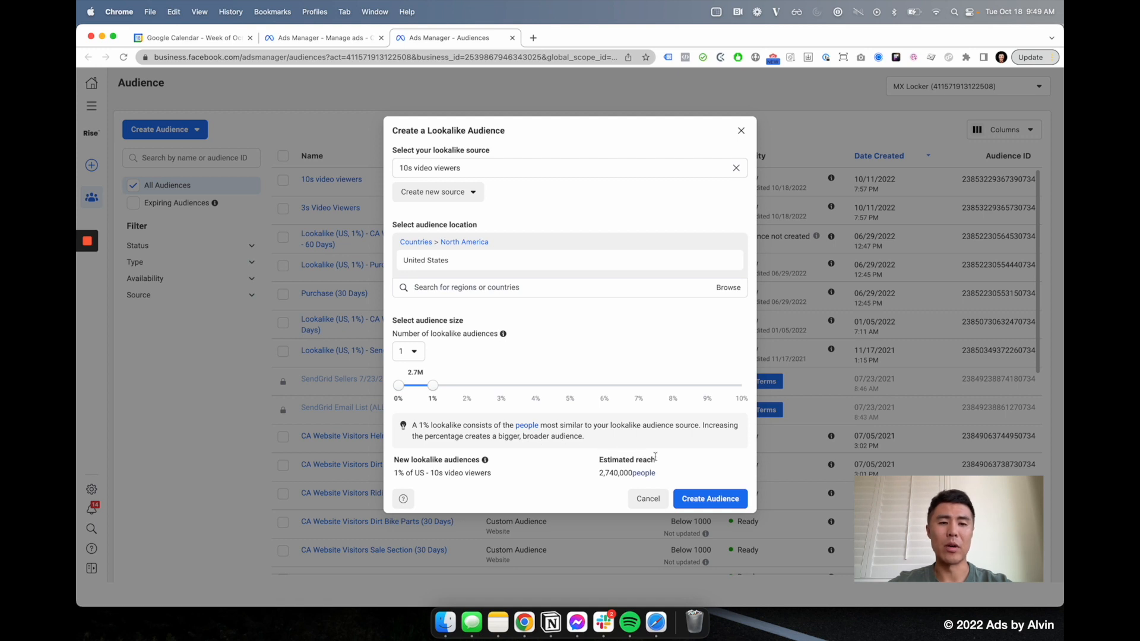
pyautogui.click(694, 501)
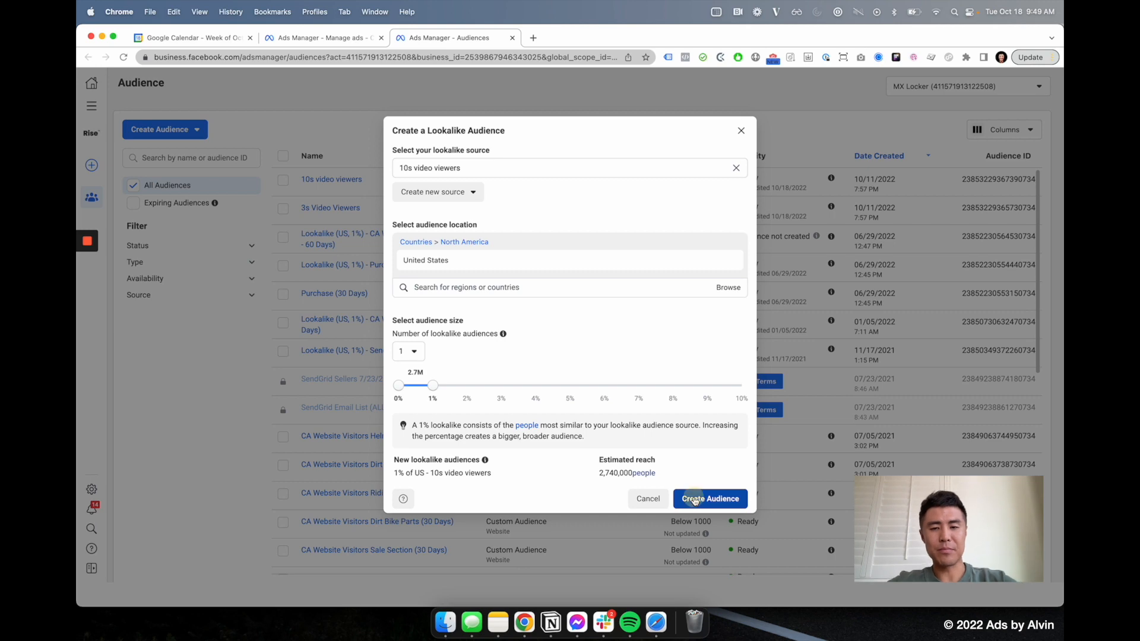
# Start a new custom audience with App activity as its source
pyautogui.click(164, 129)
pyautogui.click(183, 162)
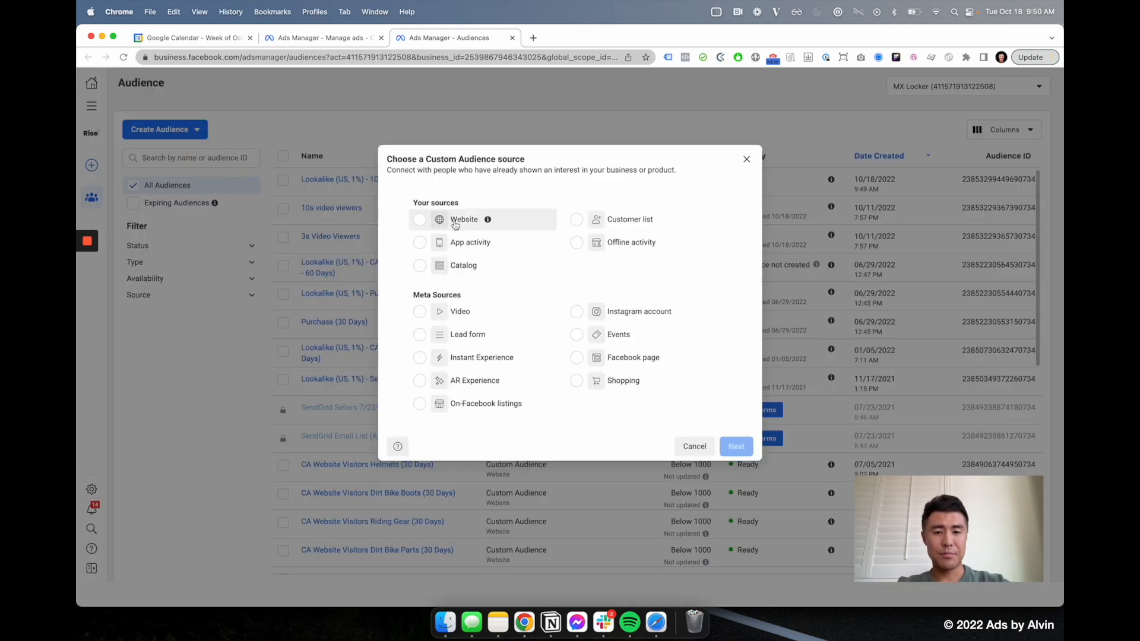
pyautogui.click(465, 244)
pyautogui.press('Return')
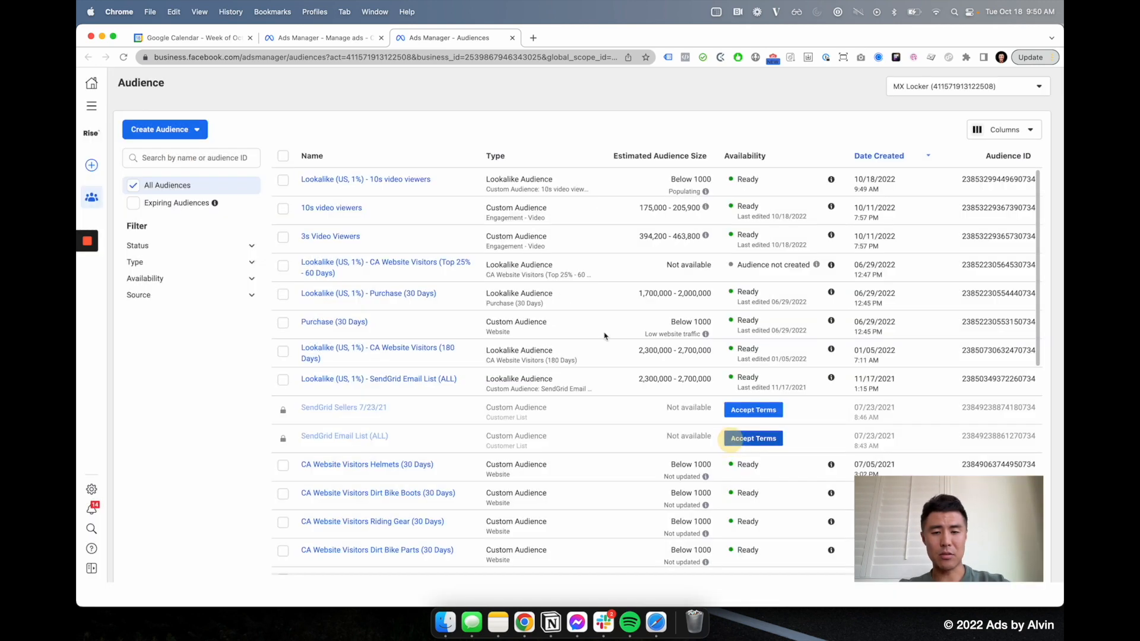
# Set the app audience's source to MX Locker and its event to Most active users
pyautogui.click(473, 224)
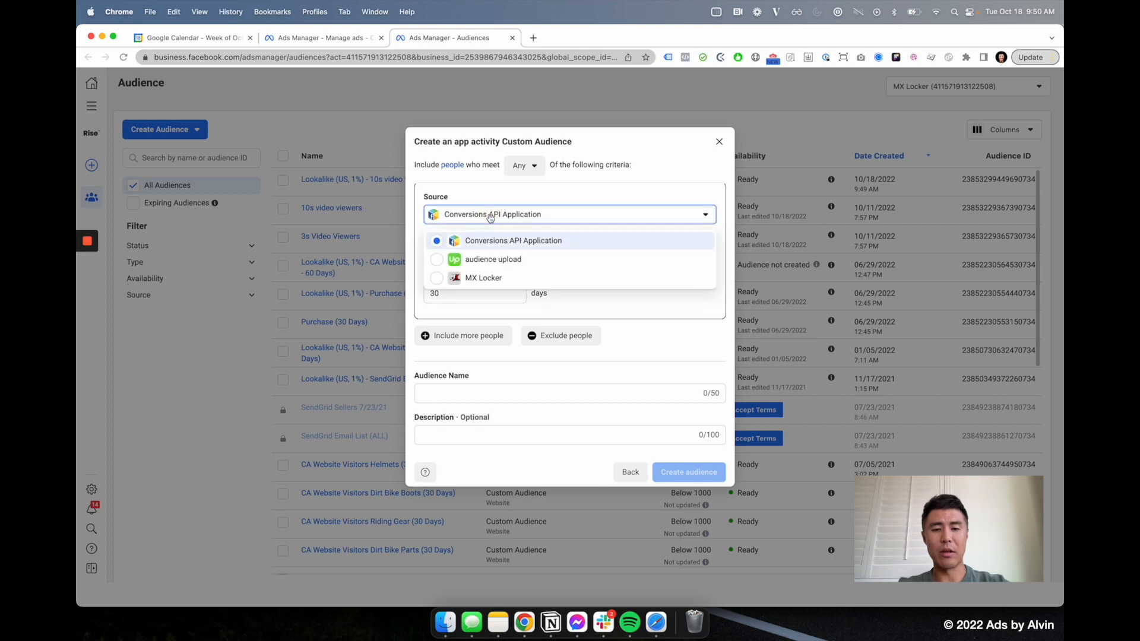
pyautogui.click(480, 269)
pyautogui.click(479, 254)
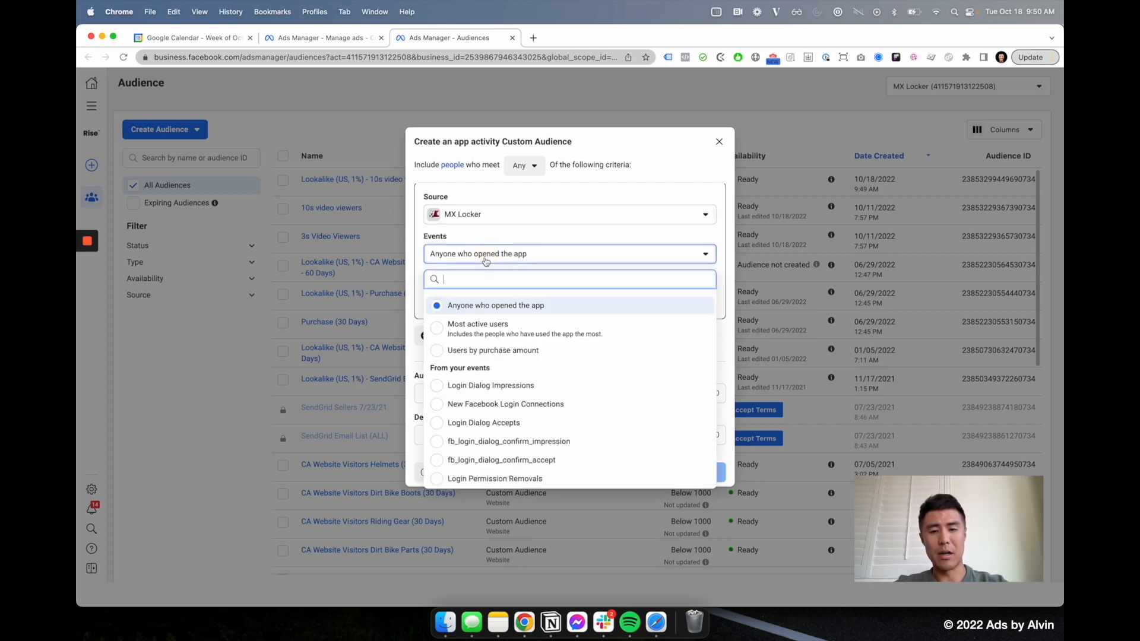
pyautogui.click(483, 339)
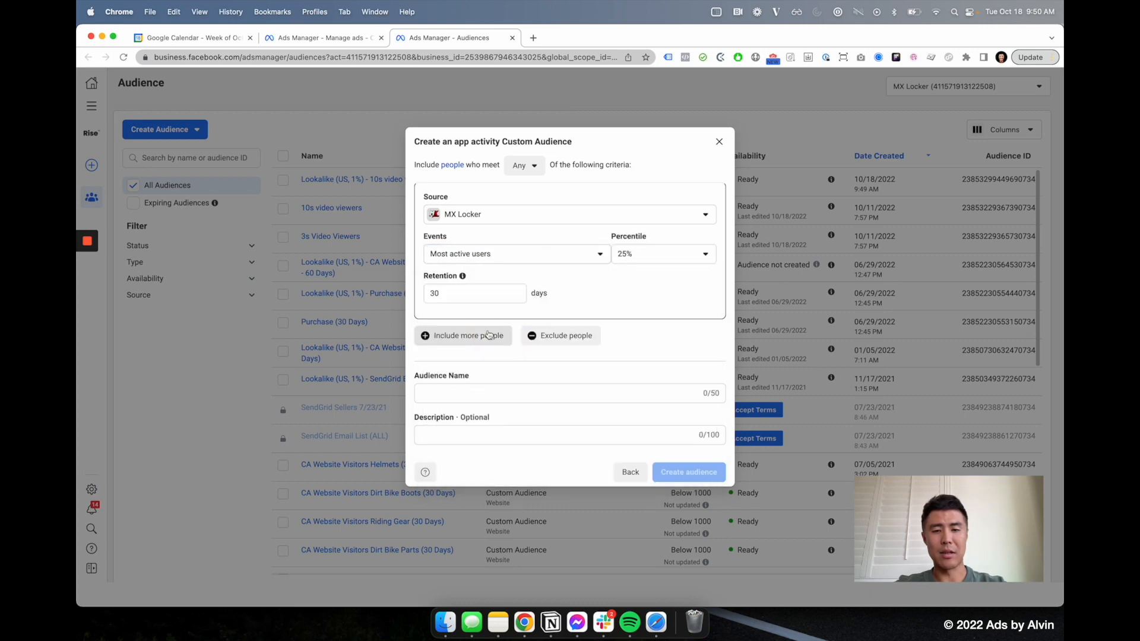
# Set the retention of the most active users audience to 180 days
pyautogui.press('super+a')
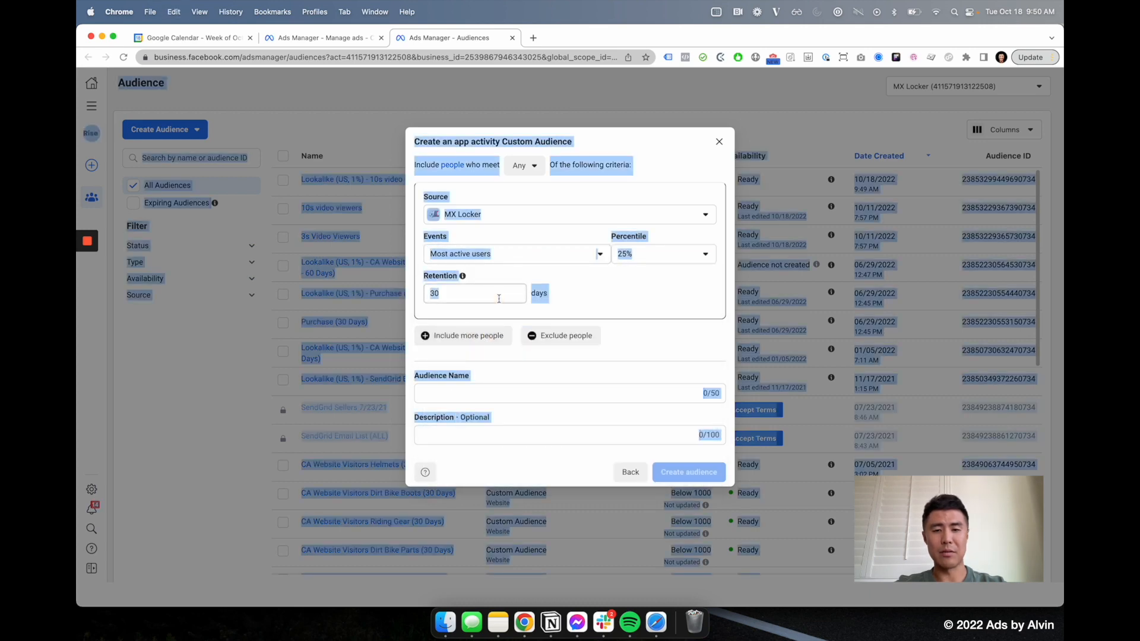
pyautogui.click(499, 299)
pyautogui.write('180')
pyautogui.press('Tab')
pyautogui.click(498, 298)
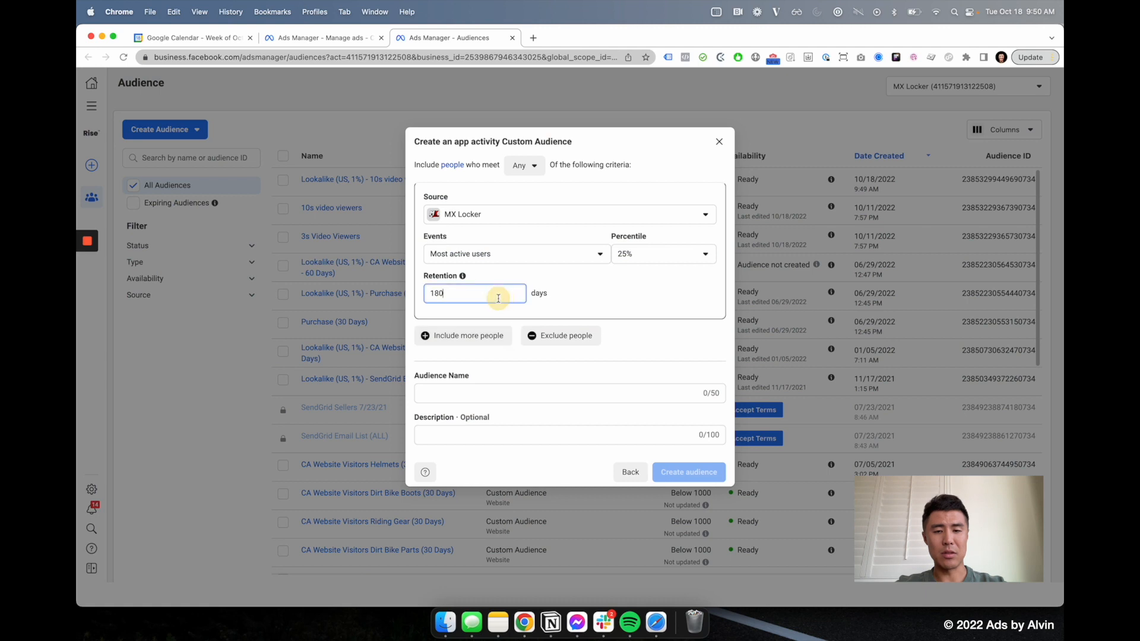
pyautogui.press('super+a')
pyautogui.press('BackSpace')
pyautogui.write('180')
pyautogui.press('Tab')
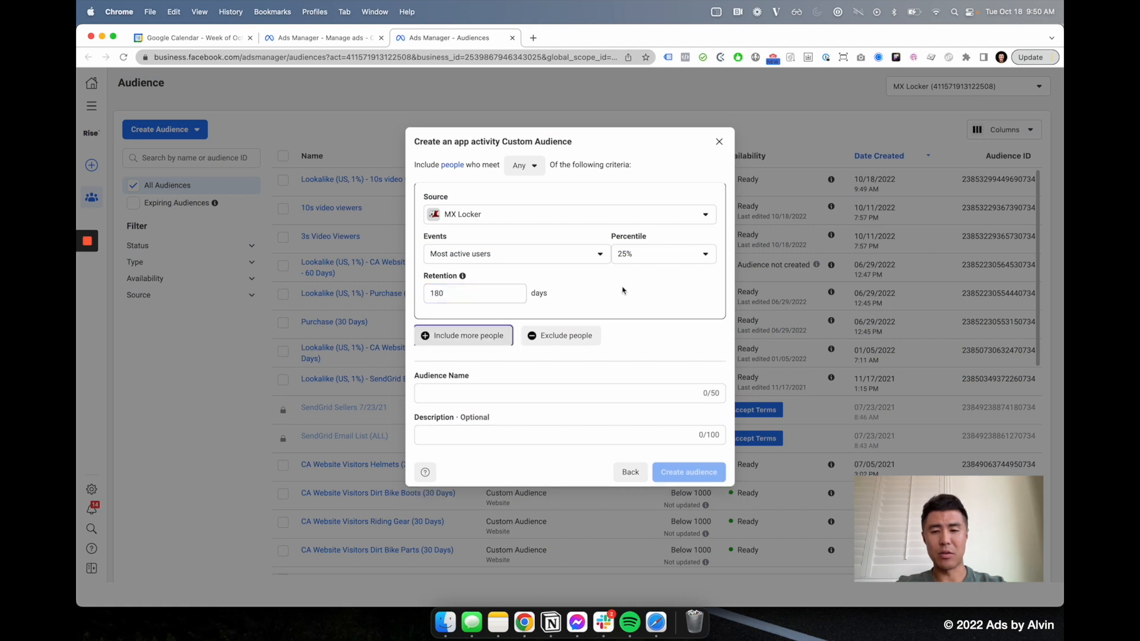
pyautogui.click(681, 263)
pyautogui.click(583, 283)
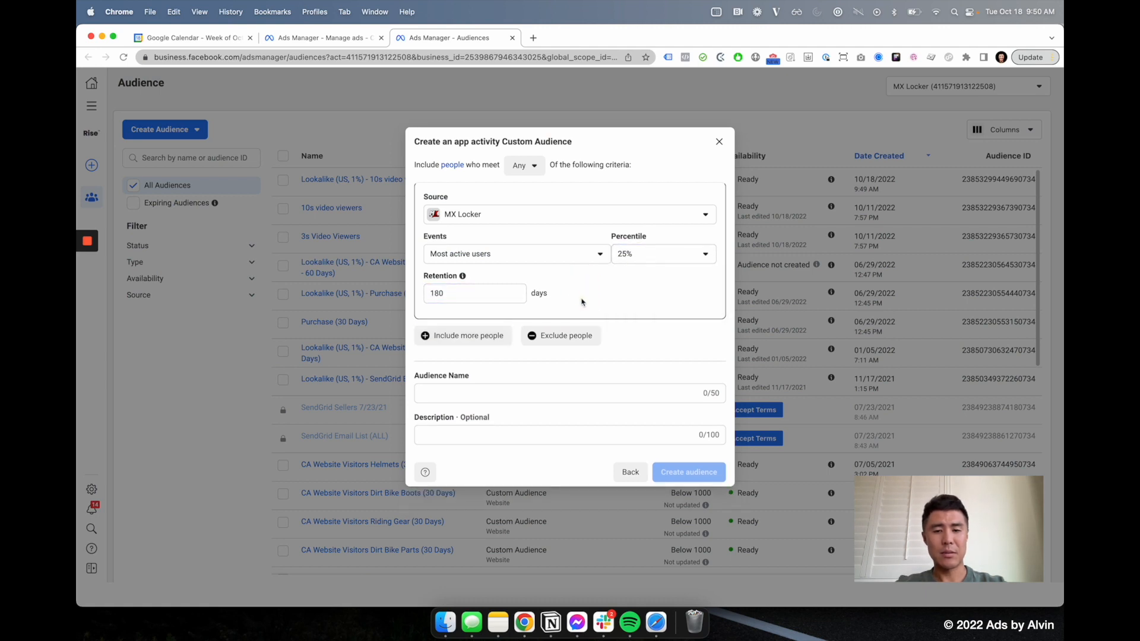
# Name the audience "App: Most Active 25%" and create it
pyautogui.click(478, 391)
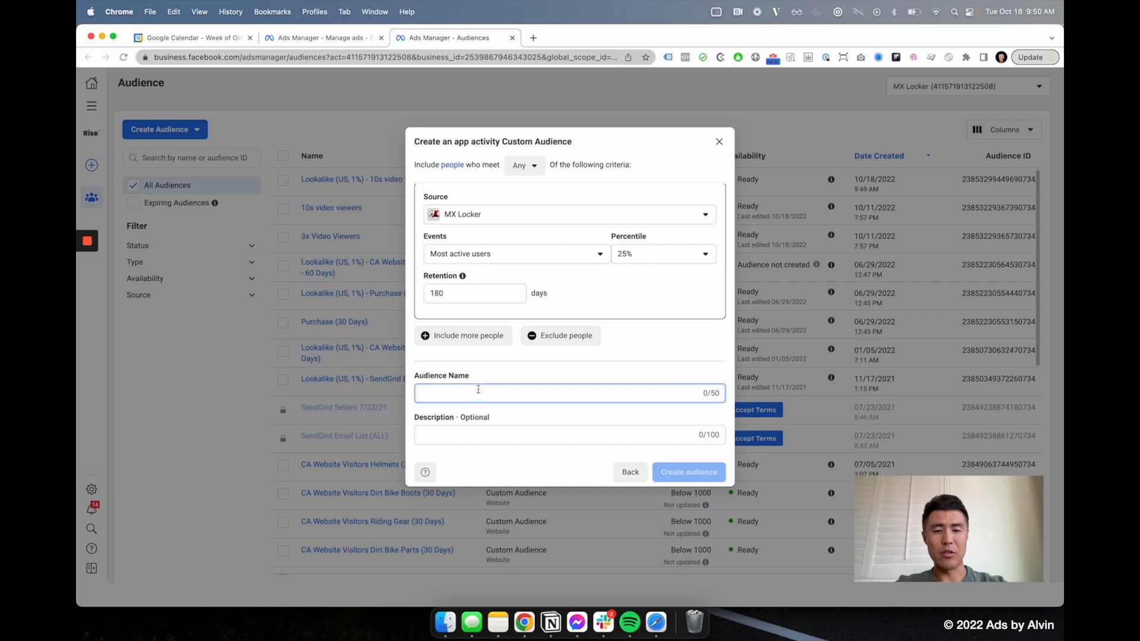
pyautogui.write('App')
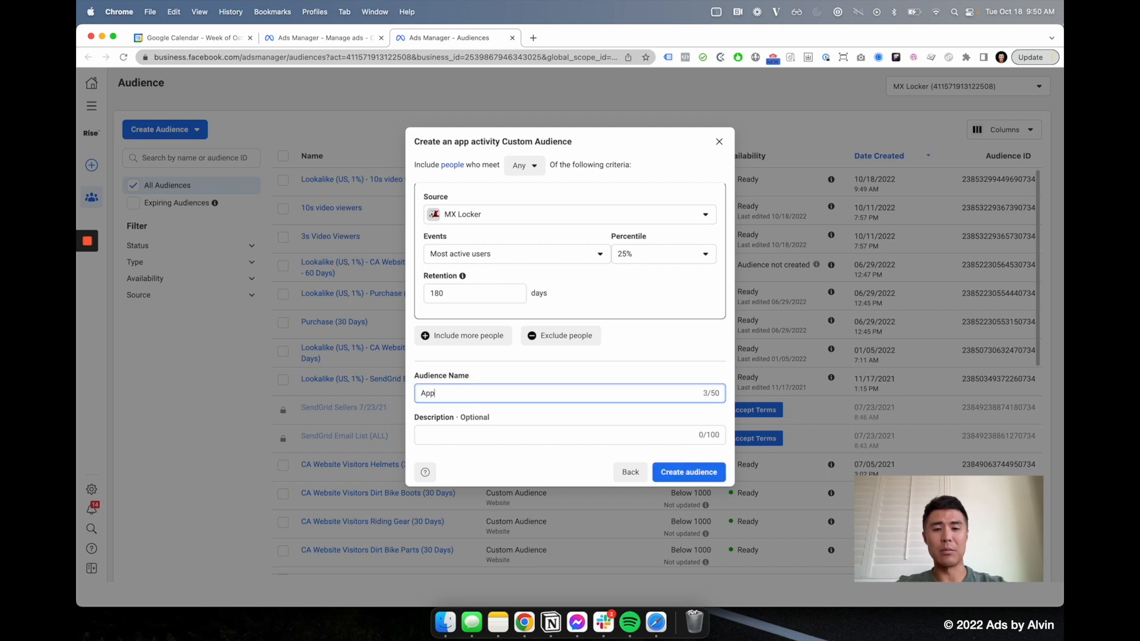
pyautogui.write(': Most A')
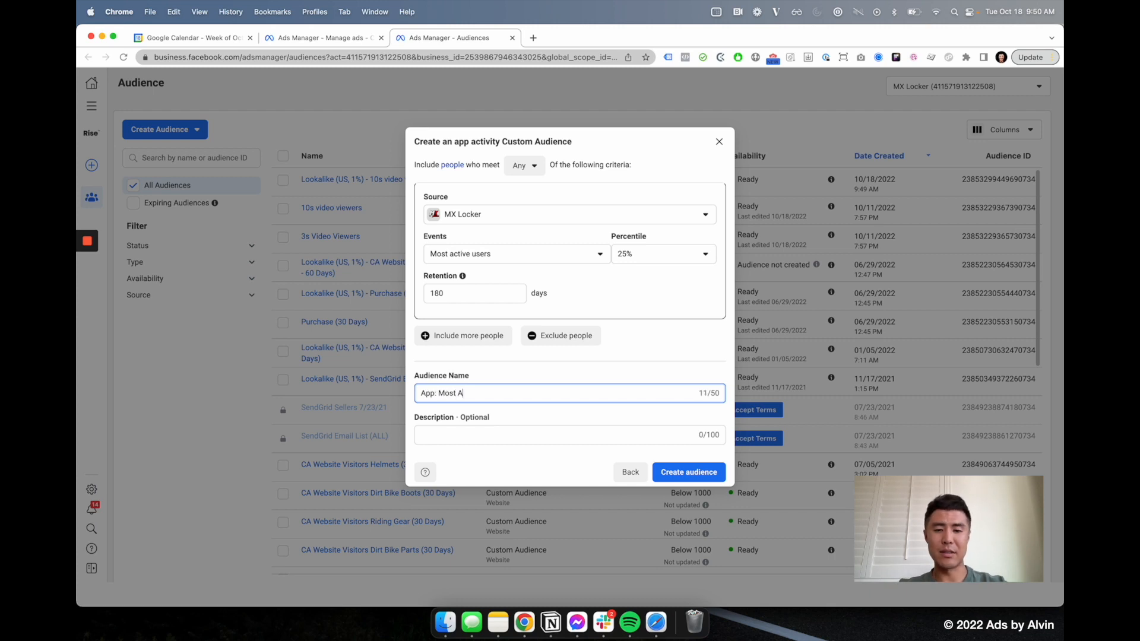
pyautogui.write('ctive 25%')
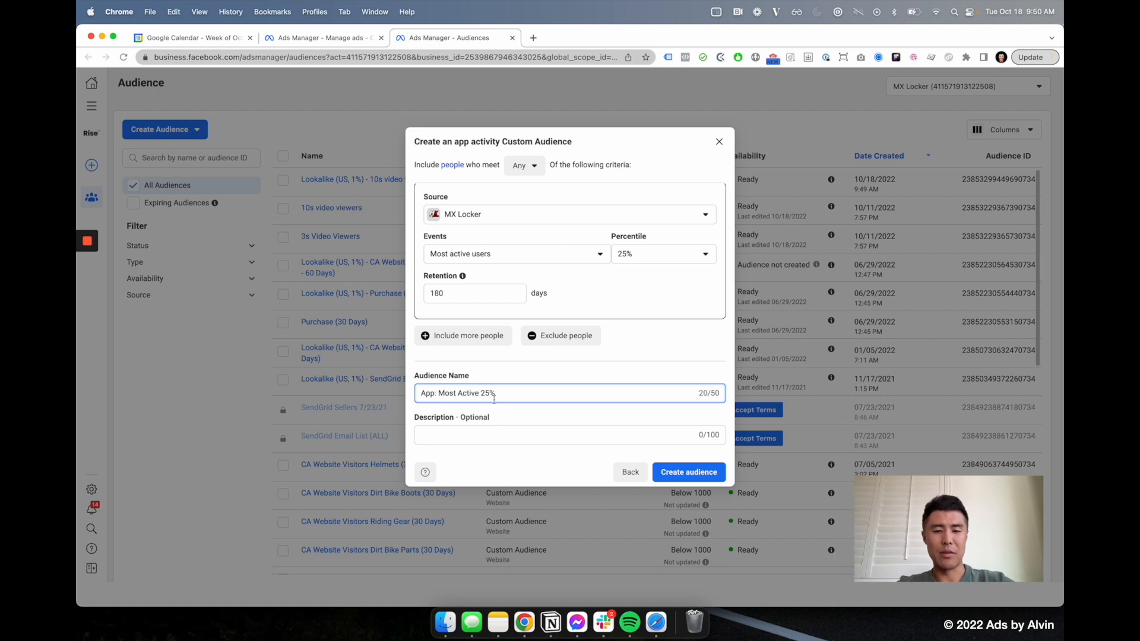
pyautogui.click(705, 477)
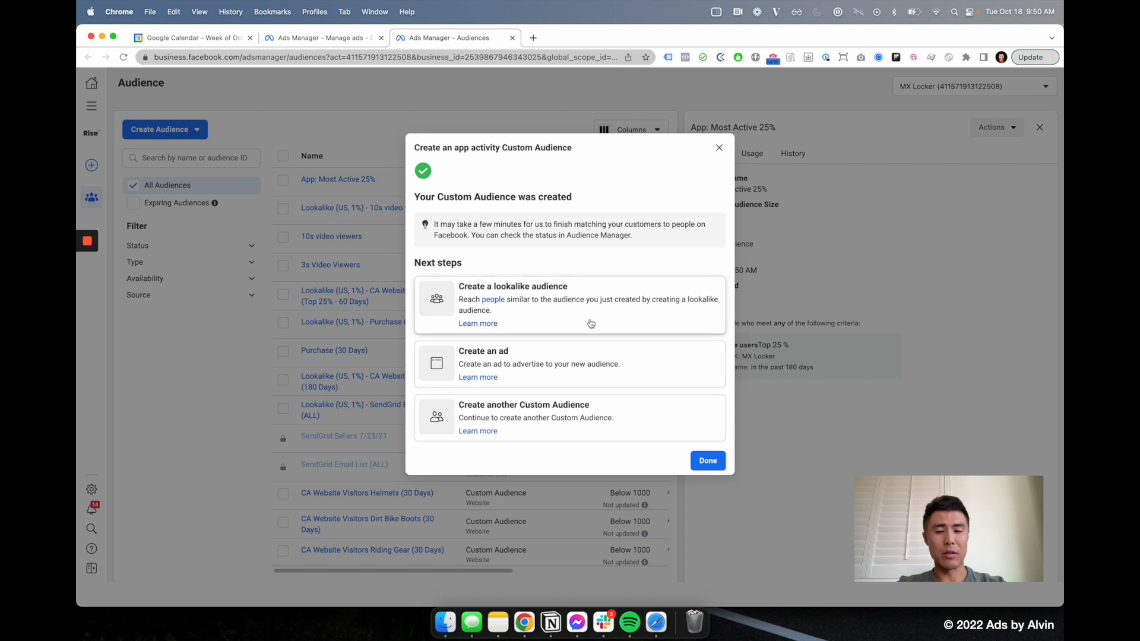
# Create a 1% United States lookalike audience from the new App: Most Active 25% audience
pyautogui.click(590, 323)
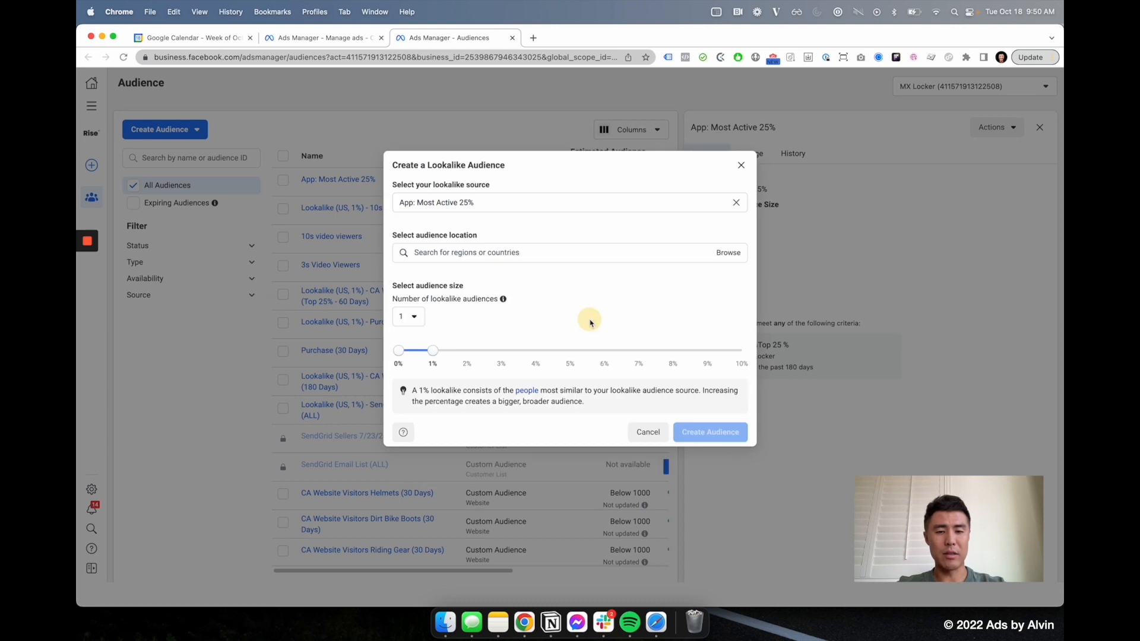
pyautogui.click(488, 255)
pyautogui.write('united st')
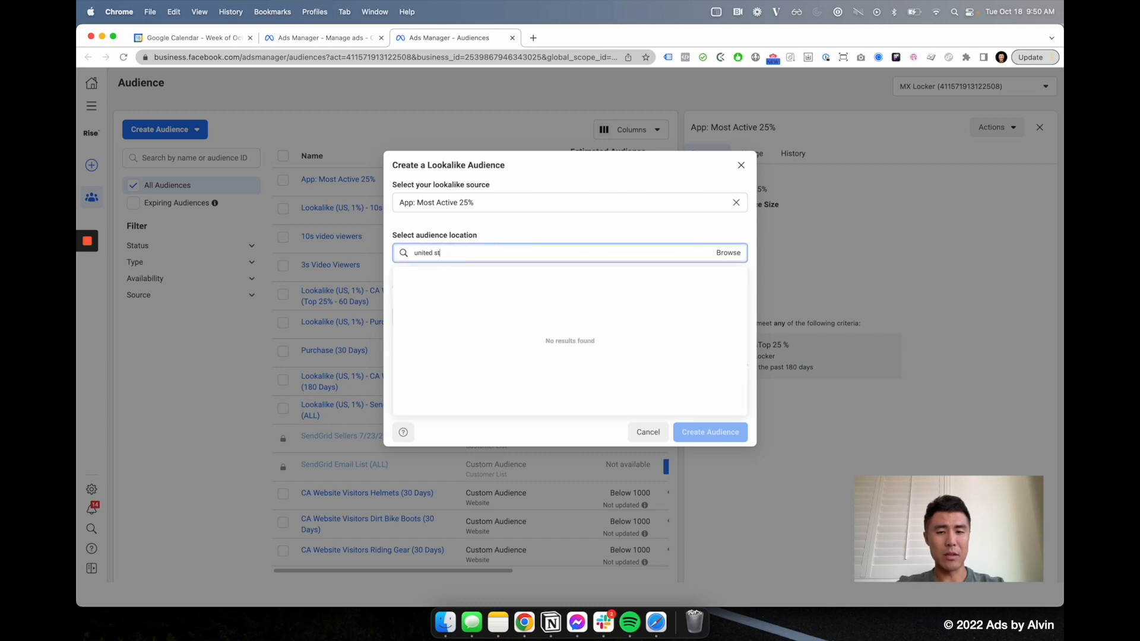
pyautogui.click(475, 278)
pyautogui.click(714, 489)
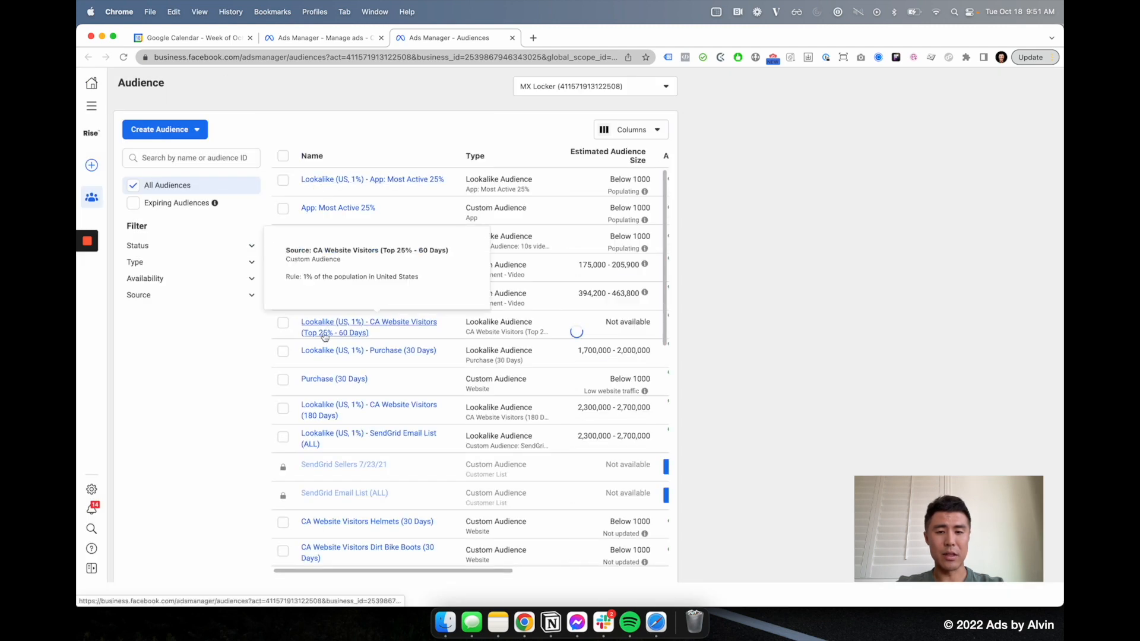
# Start another custom audience based on App activity
pyautogui.click(175, 129)
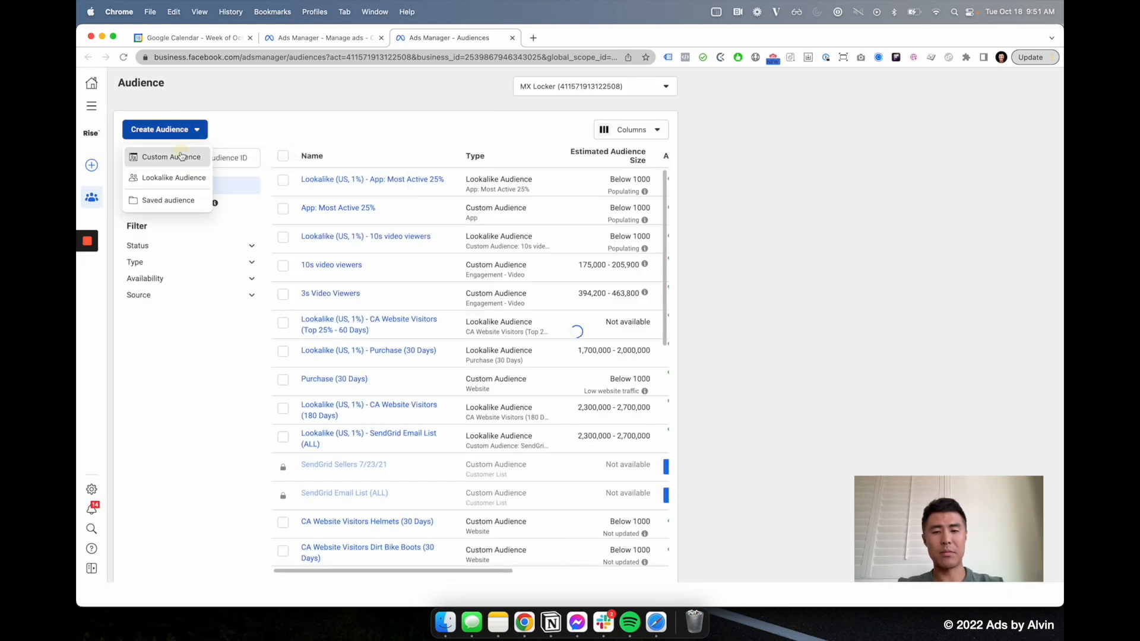
pyautogui.click(181, 156)
pyautogui.click(471, 221)
pyautogui.click(473, 244)
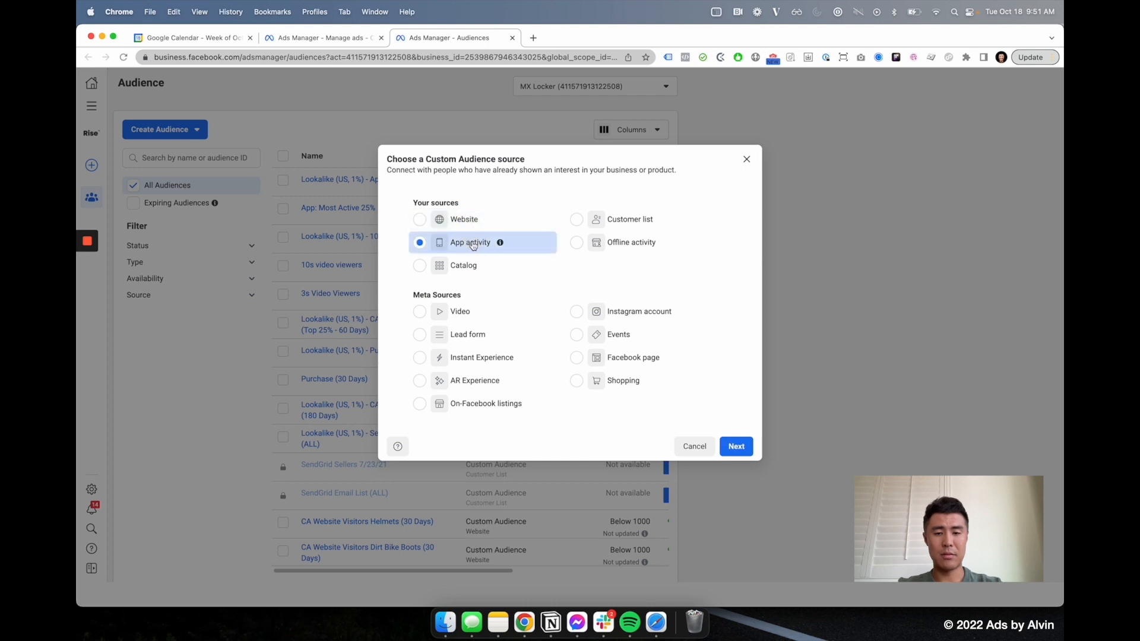
pyautogui.click(734, 448)
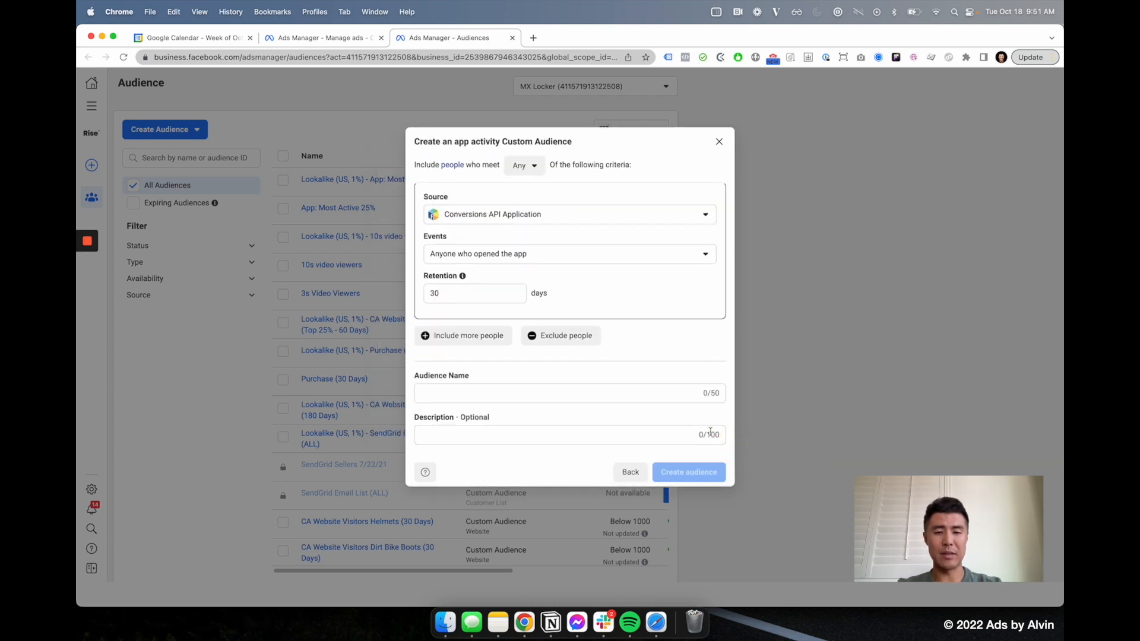
# Set the app audience's event to Users by purchase amount and its retention to 180 days
pyautogui.click(582, 260)
pyautogui.click(522, 345)
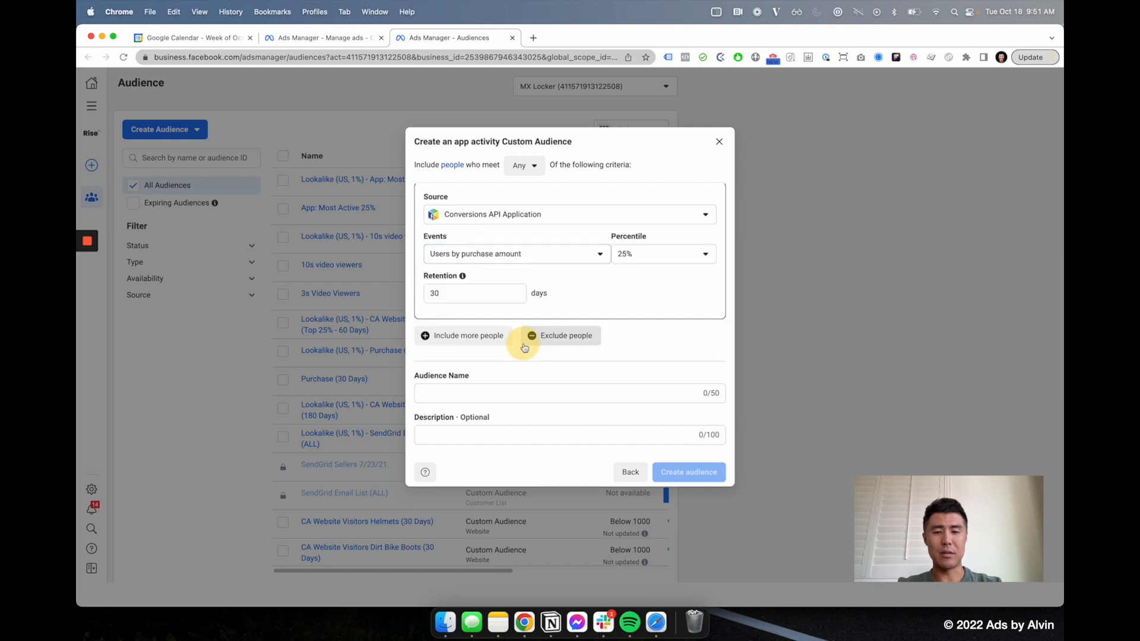
pyautogui.doubleClick(497, 293)
pyautogui.write('180')
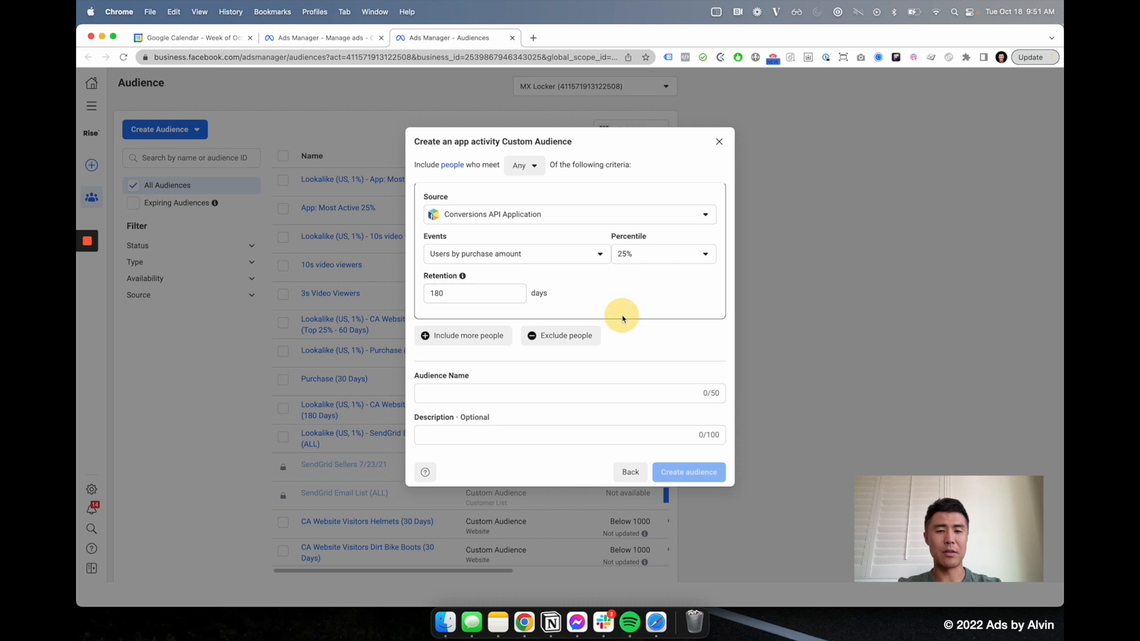
# Name the audience "App: Highest Purchasing Users 25%" and create it
pyautogui.click(610, 393)
pyautogui.write('App: H')
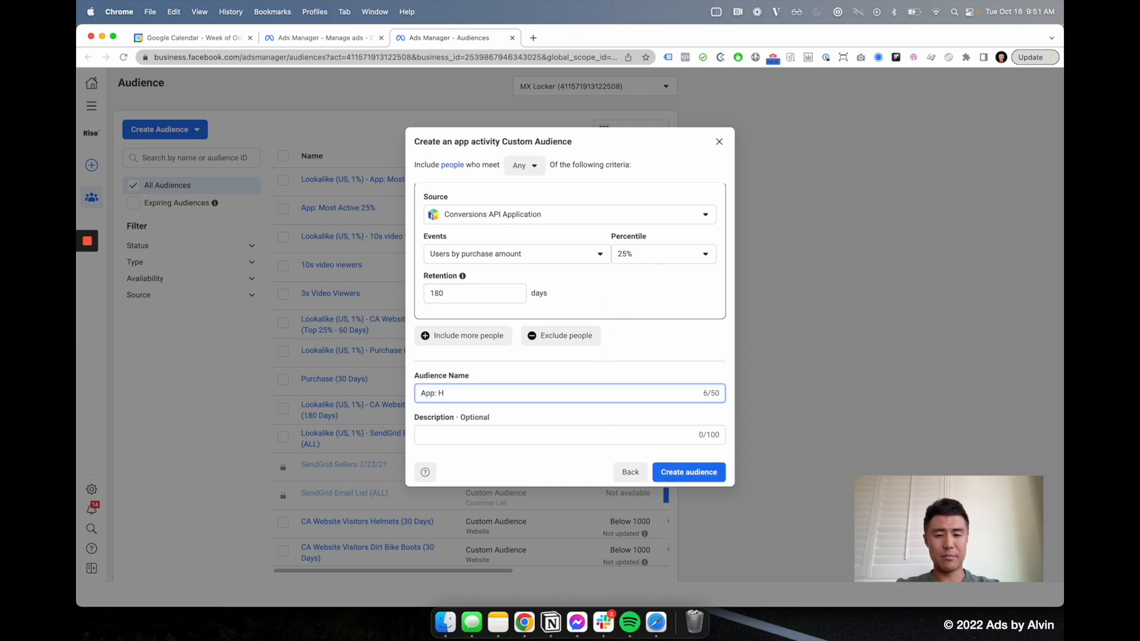
pyautogui.write('ighest Purchase')
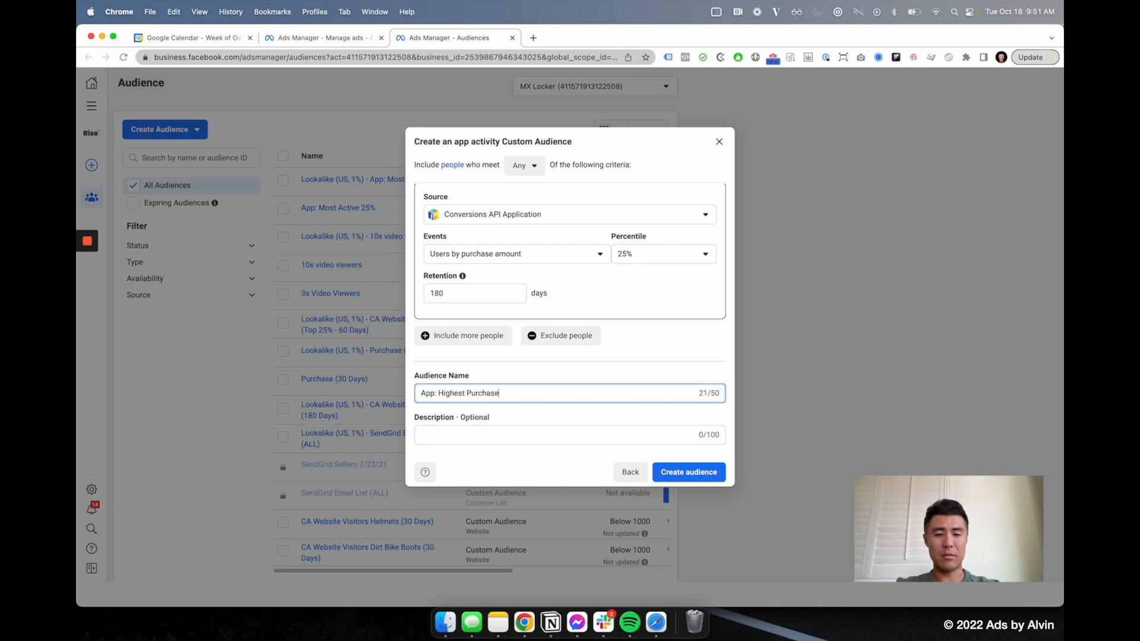
pyautogui.press('BackSpace')
pyautogui.write('ing US')
pyautogui.write('ers 25%')
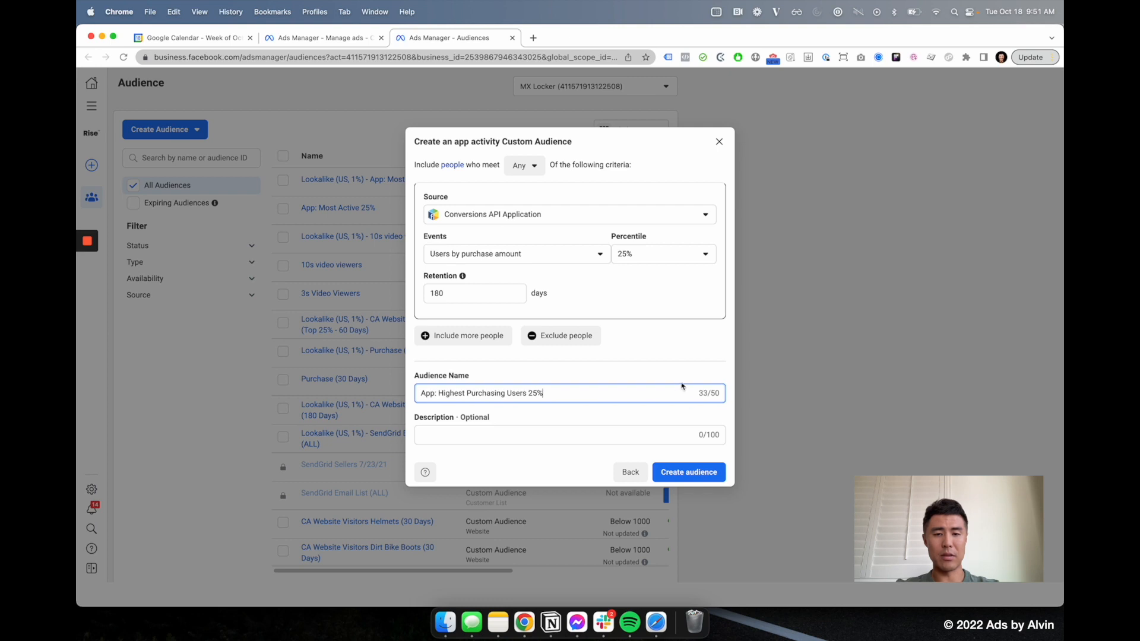
pyautogui.click(696, 471)
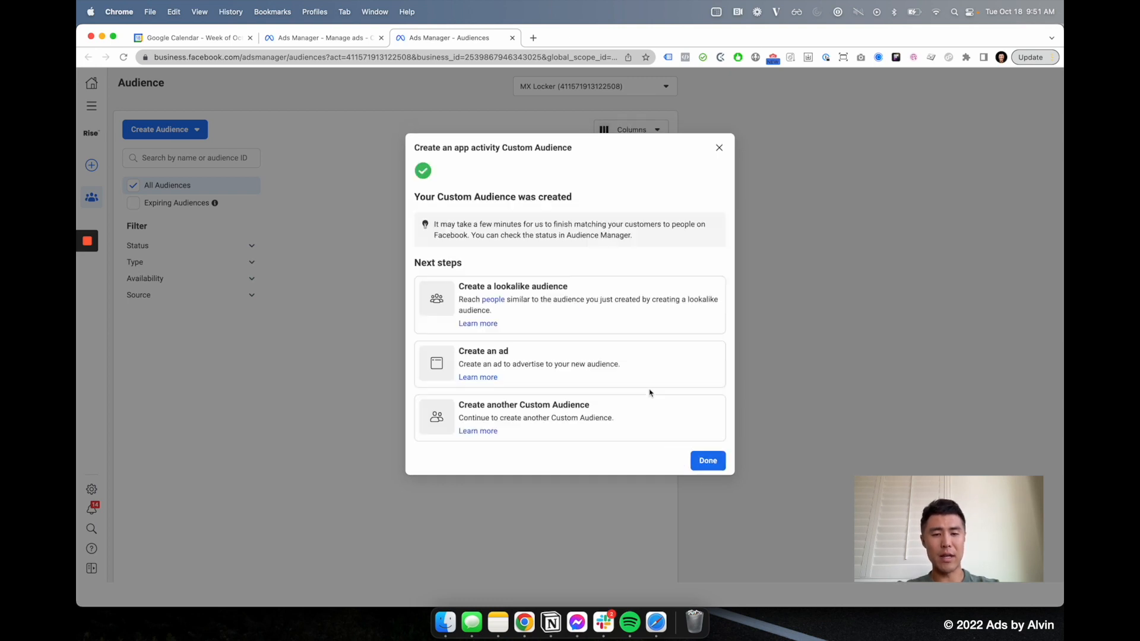
# Create a 1% United States lookalike audience from the App: Highest Purchasing Users 25% audience
pyautogui.click(619, 299)
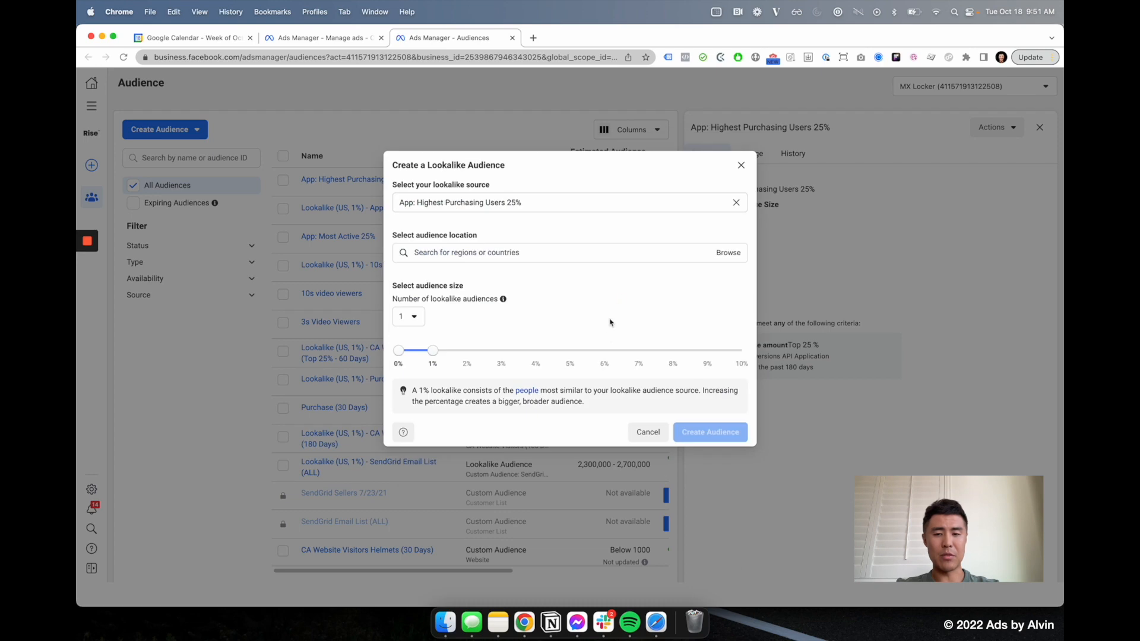
pyautogui.click(574, 252)
pyautogui.write('uni')
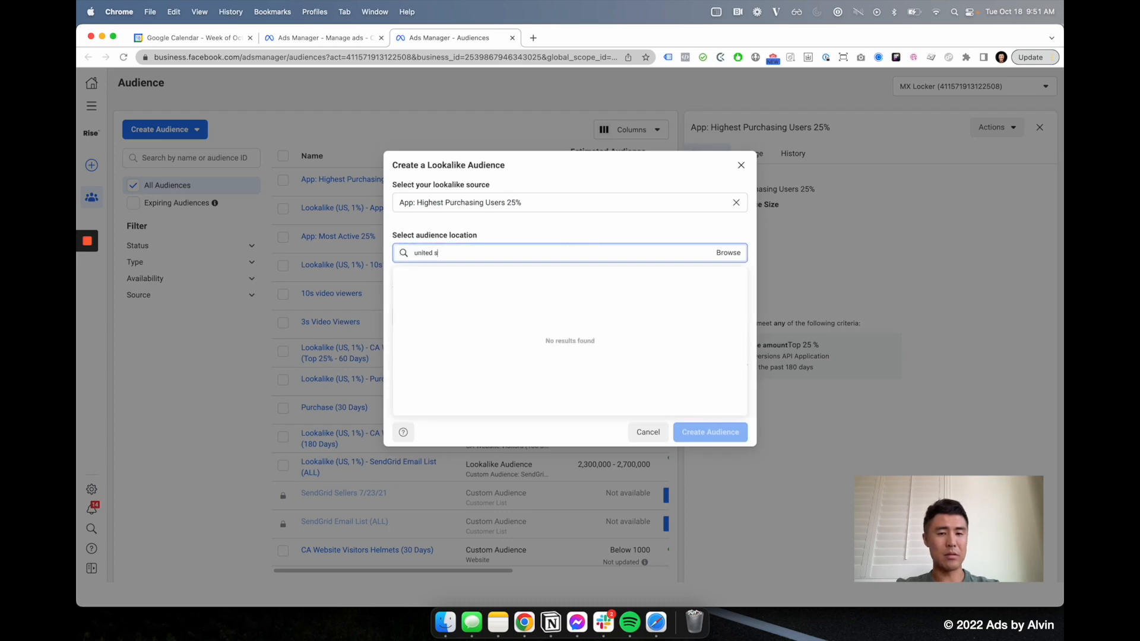
pyautogui.write('ted s')
pyautogui.click(585, 279)
pyautogui.click(701, 479)
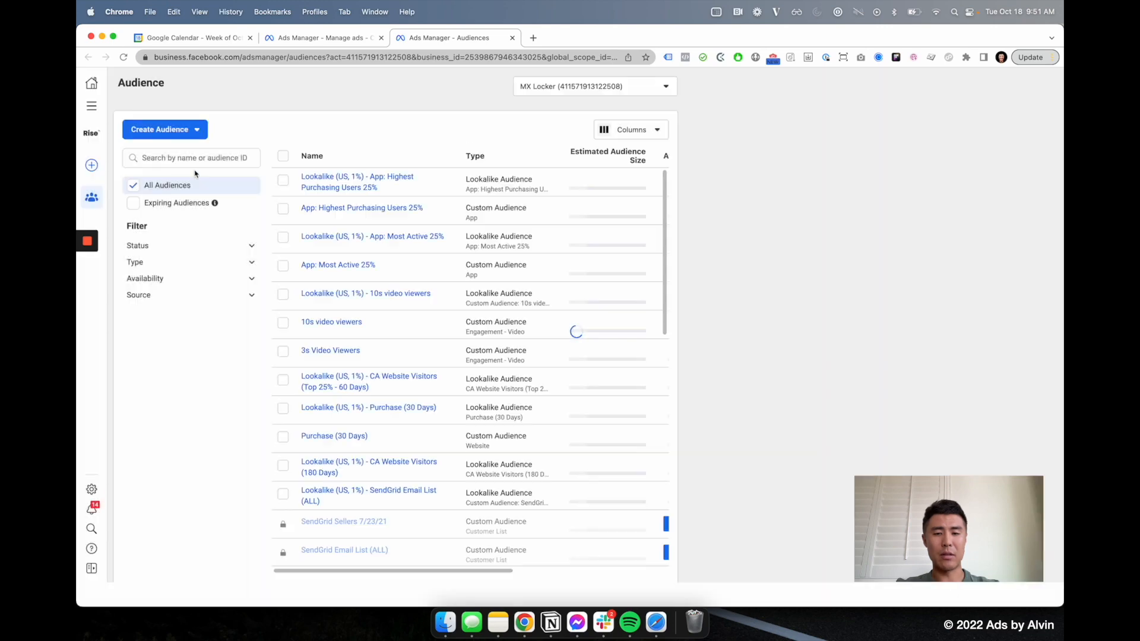
# Start a new custom audience with Website as its source
pyautogui.click(176, 135)
pyautogui.click(166, 157)
pyautogui.click(472, 219)
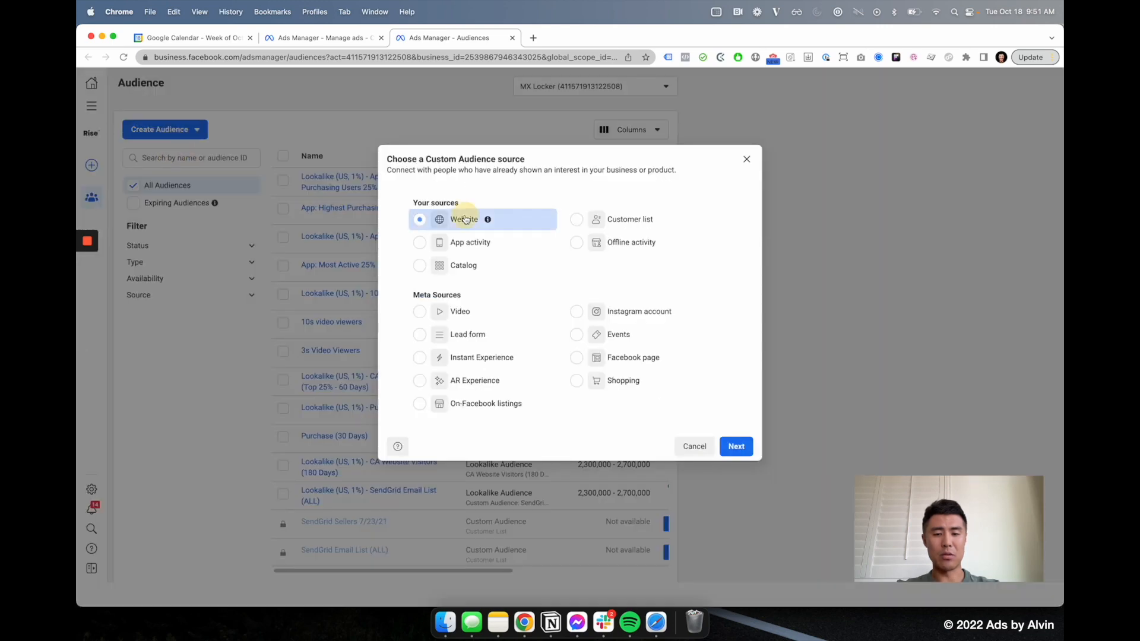
pyautogui.click(736, 446)
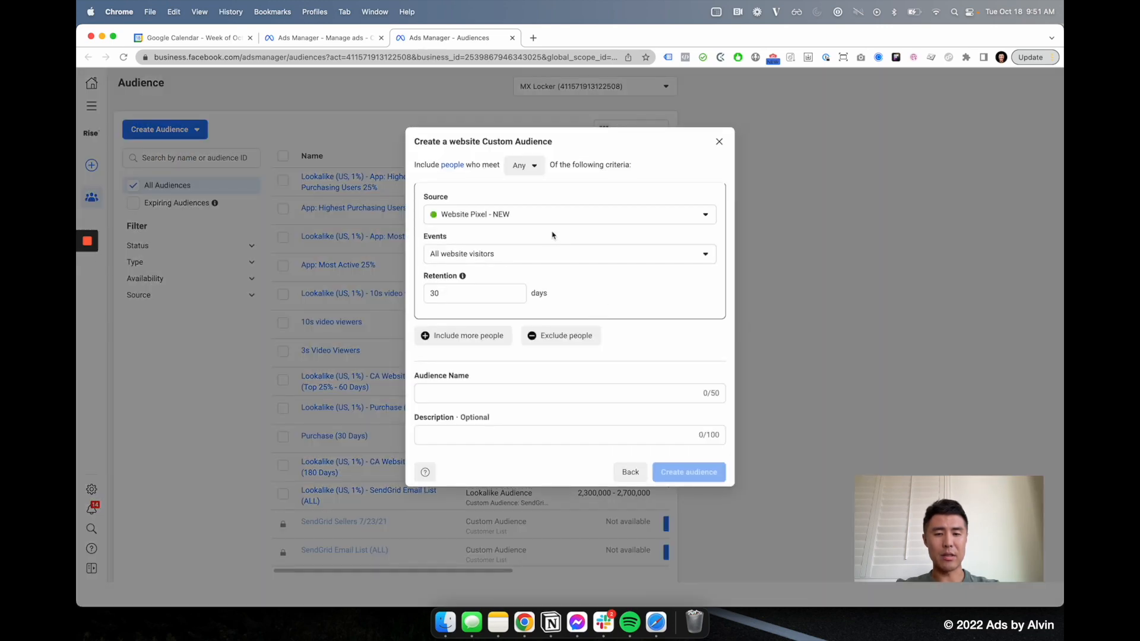
# Set the website audience's event to Purchase from Website Pixel - NEW, with a retention of 180 days
pyautogui.click(563, 214)
pyautogui.click(563, 213)
pyautogui.click(530, 252)
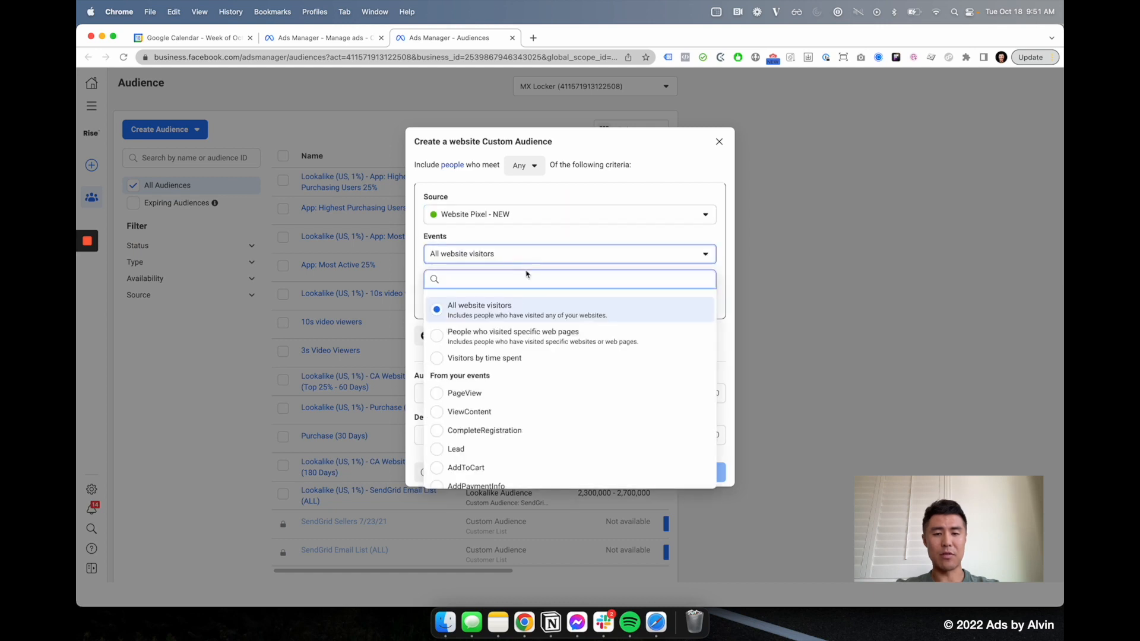
pyautogui.scroll(-2, 507, 395)
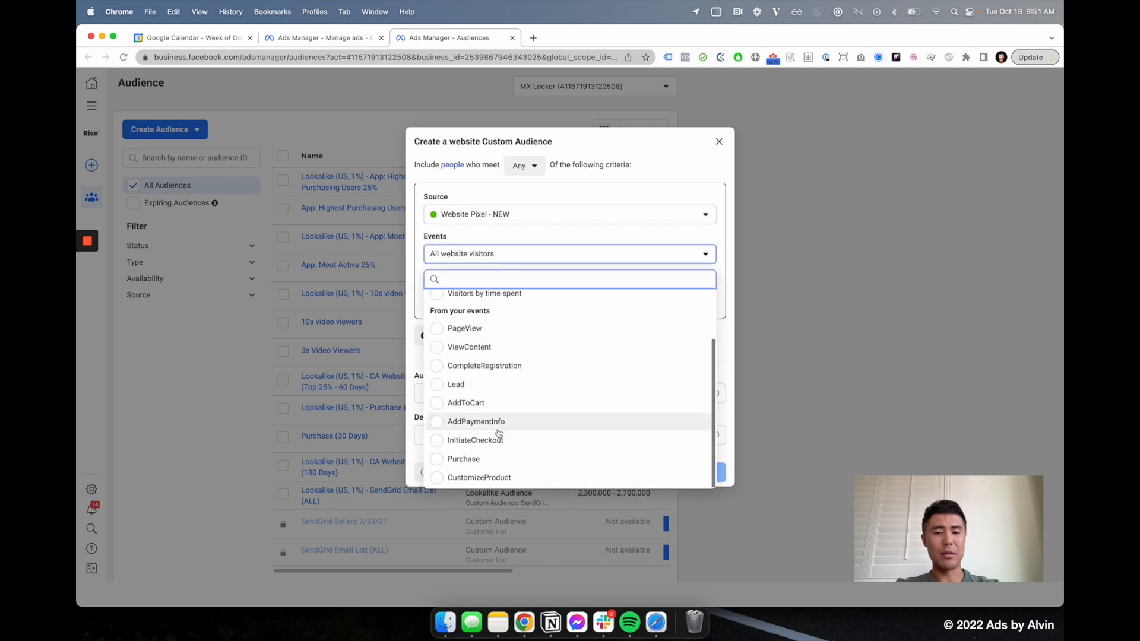
pyautogui.click(492, 464)
pyautogui.doubleClick(488, 292)
pyautogui.write('180')
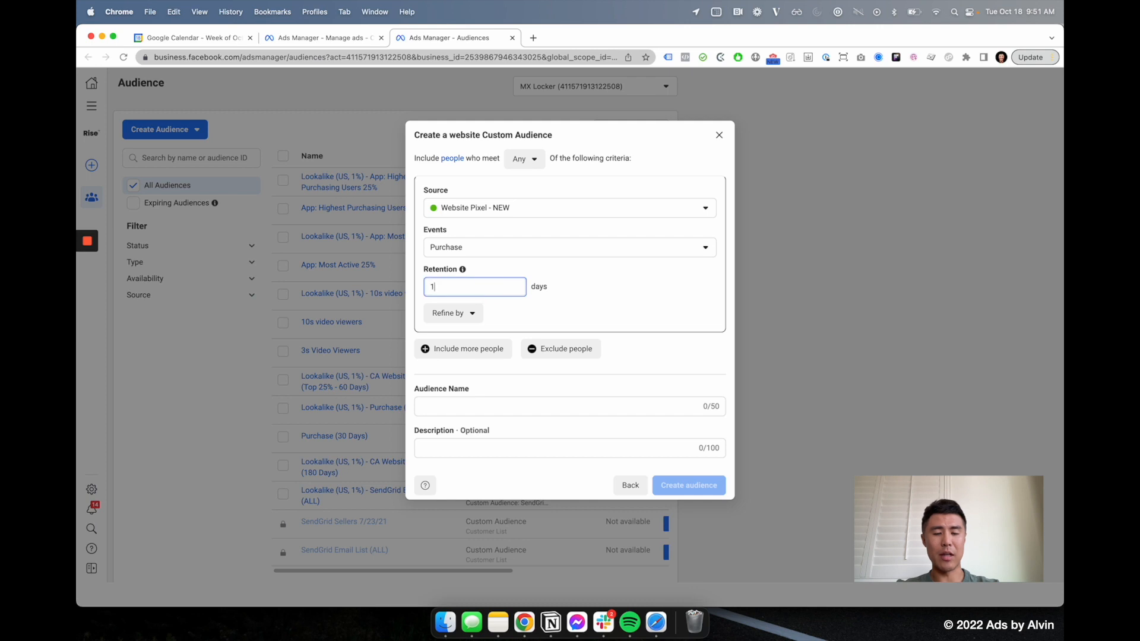
pyautogui.press('Tab')
# Name the website audience "All Site Purchasers - 180 days" and create it
pyautogui.click(458, 409)
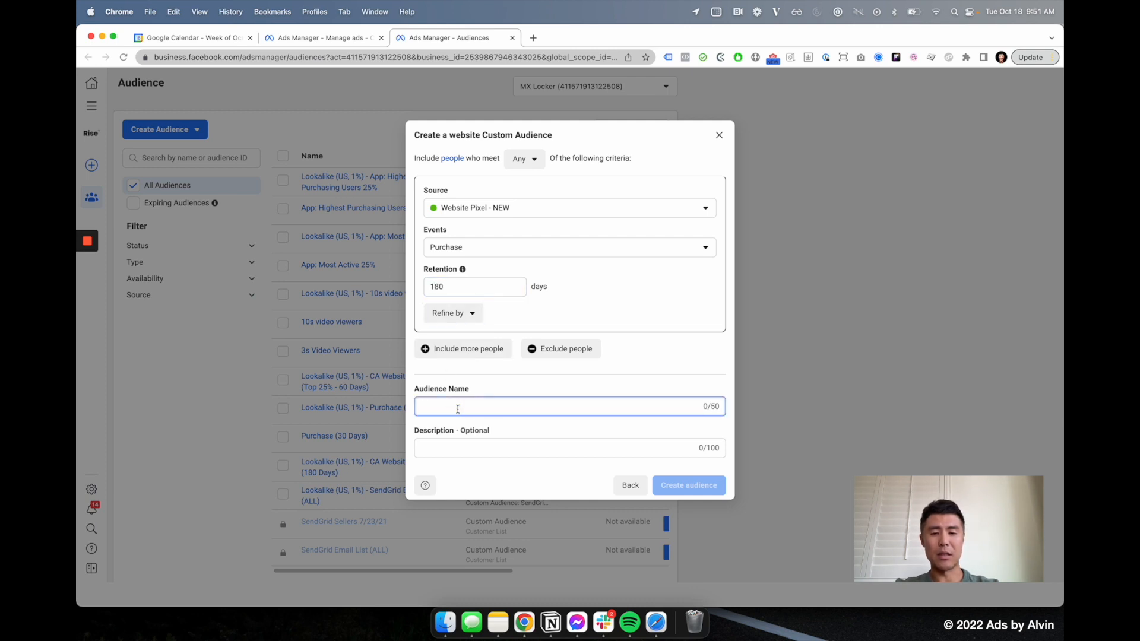
pyautogui.write('All Site Purchasers')
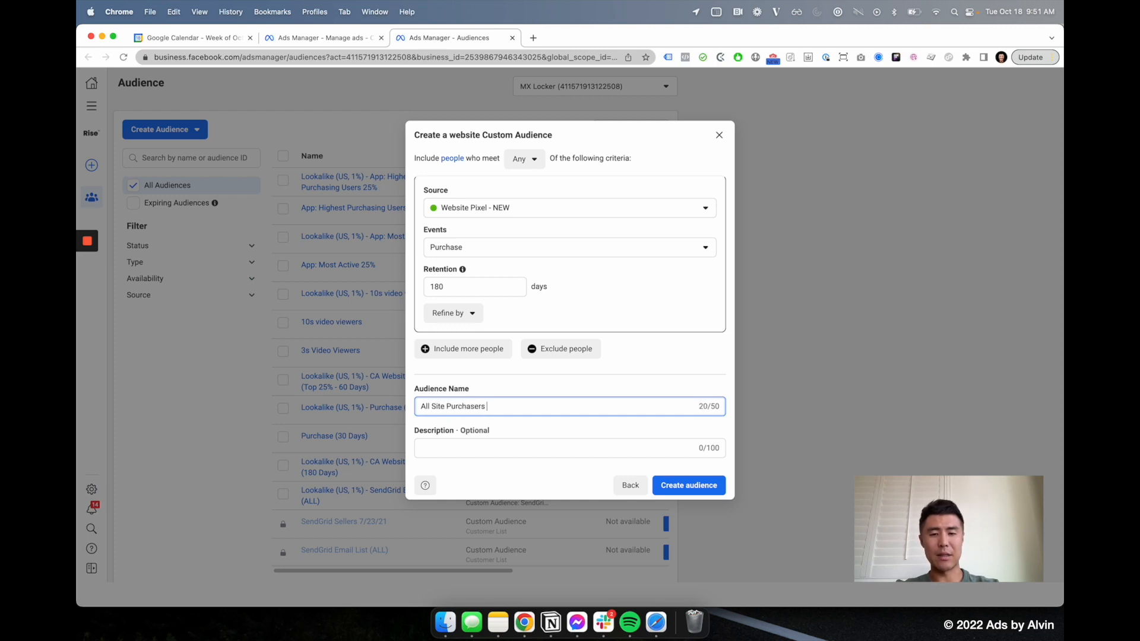
pyautogui.write(' - 180 days')
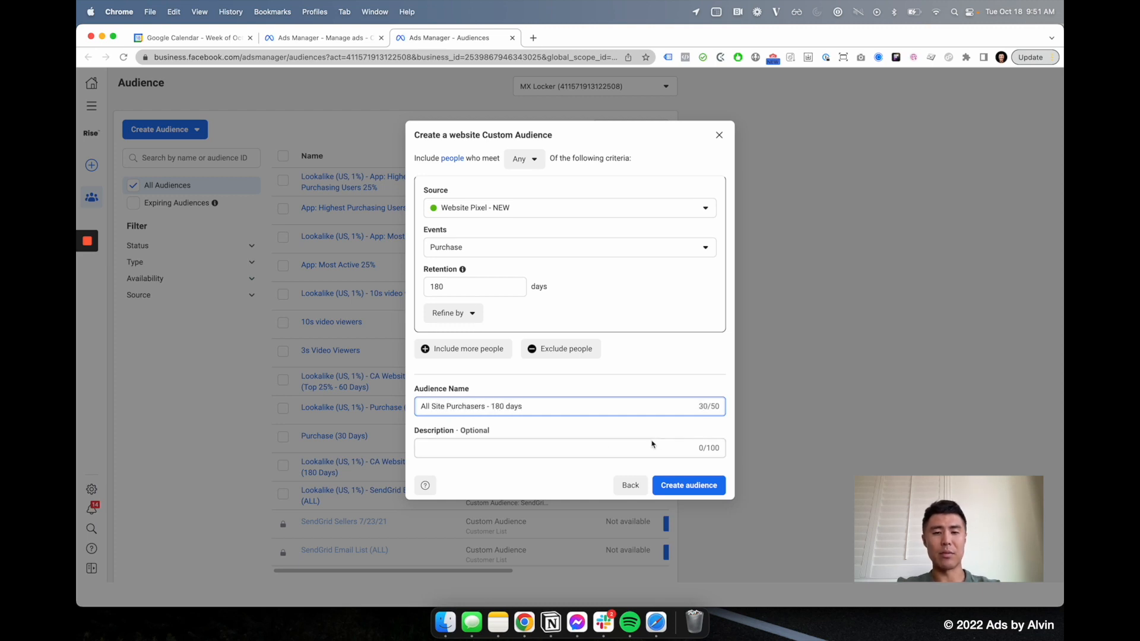
pyautogui.click(676, 484)
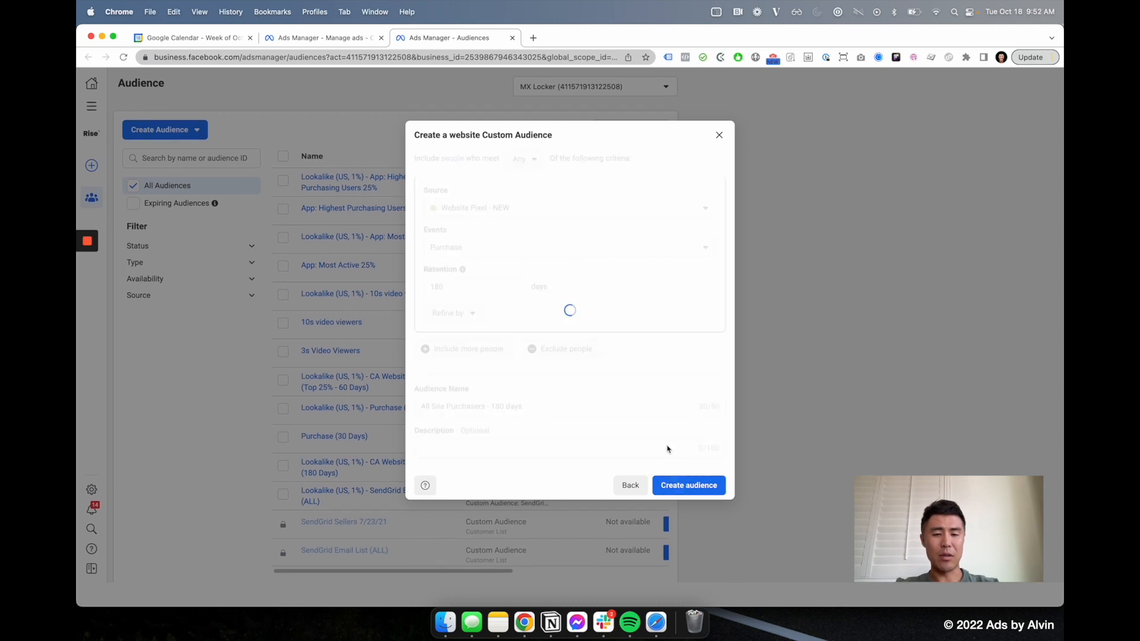
# Create a 1% United States lookalike audience from All Site Purchasers - 180 days and reload the audience list
pyautogui.click(528, 312)
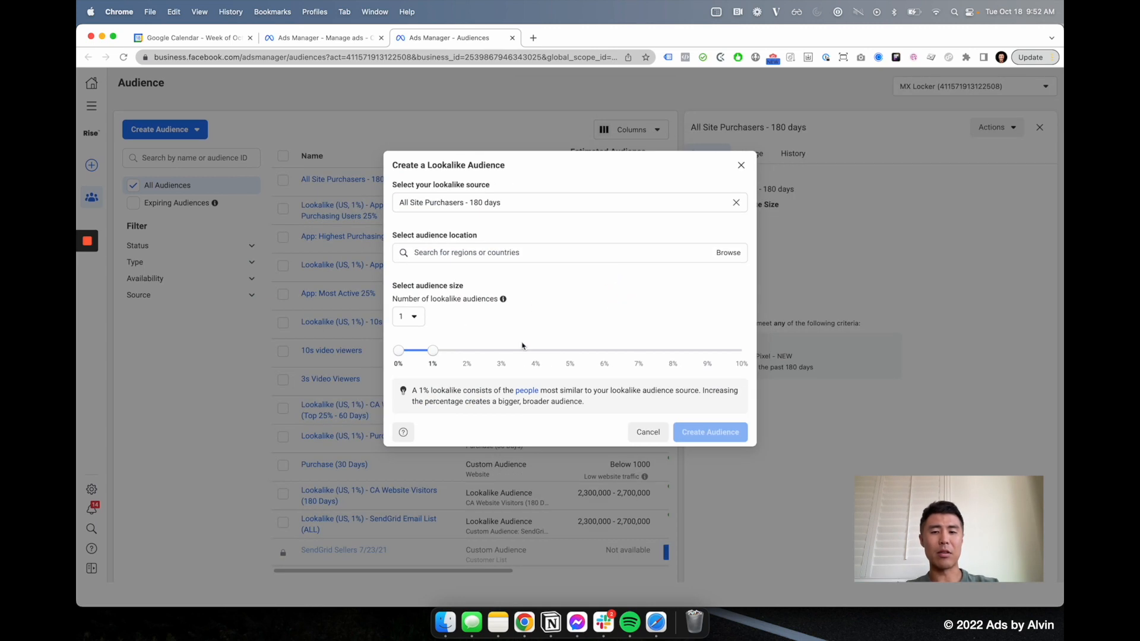
pyautogui.click(533, 252)
pyautogui.write('united s')
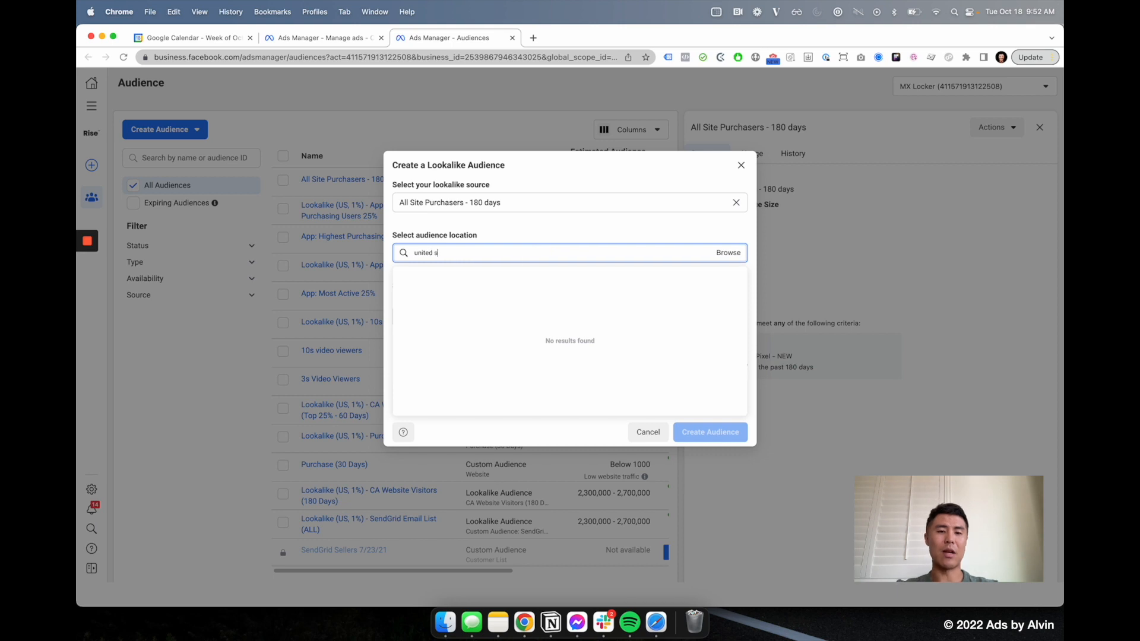
pyautogui.click(460, 276)
pyautogui.click(696, 481)
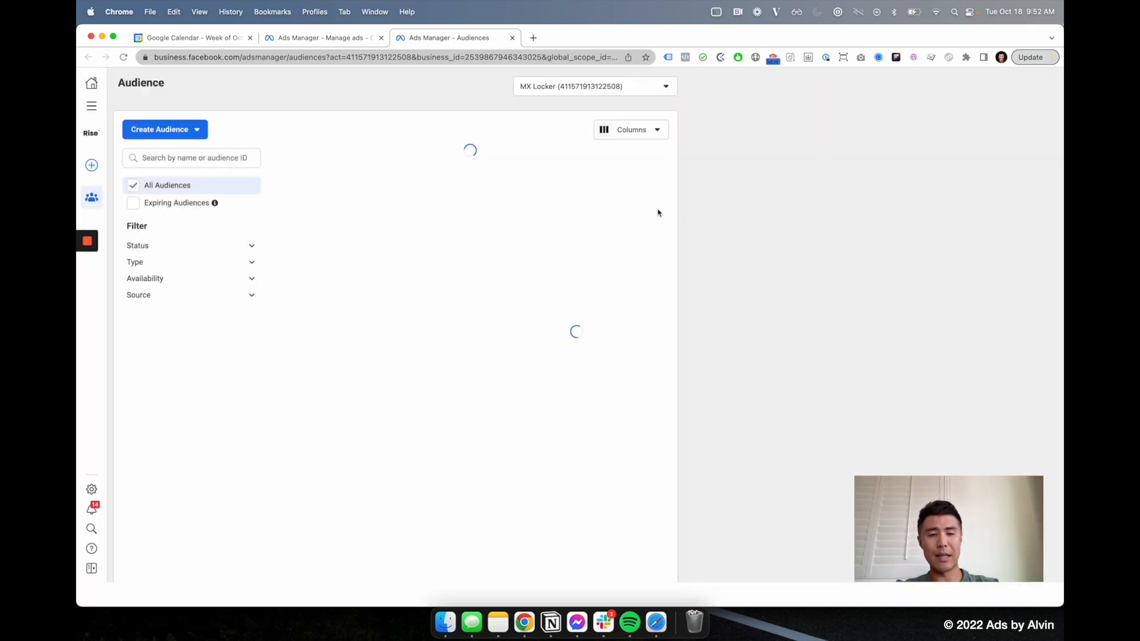
pyautogui.press('super+r')
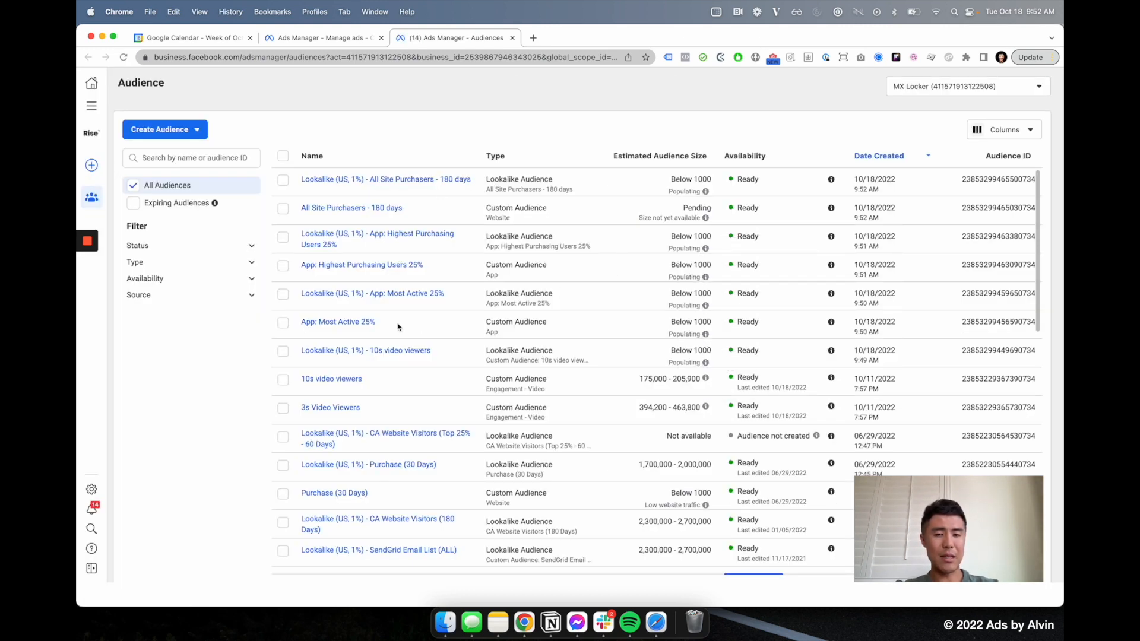
# Go to the campaign management page and review the Interests ad set and its ads
pyautogui.click(310, 38)
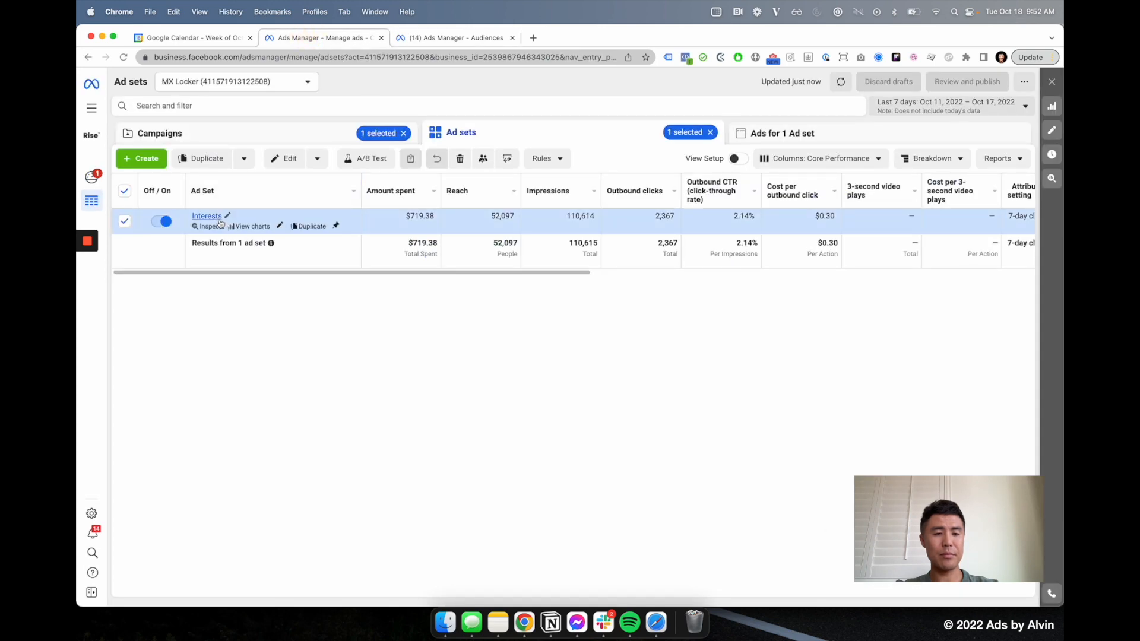
pyautogui.click(316, 137)
pyautogui.click(245, 218)
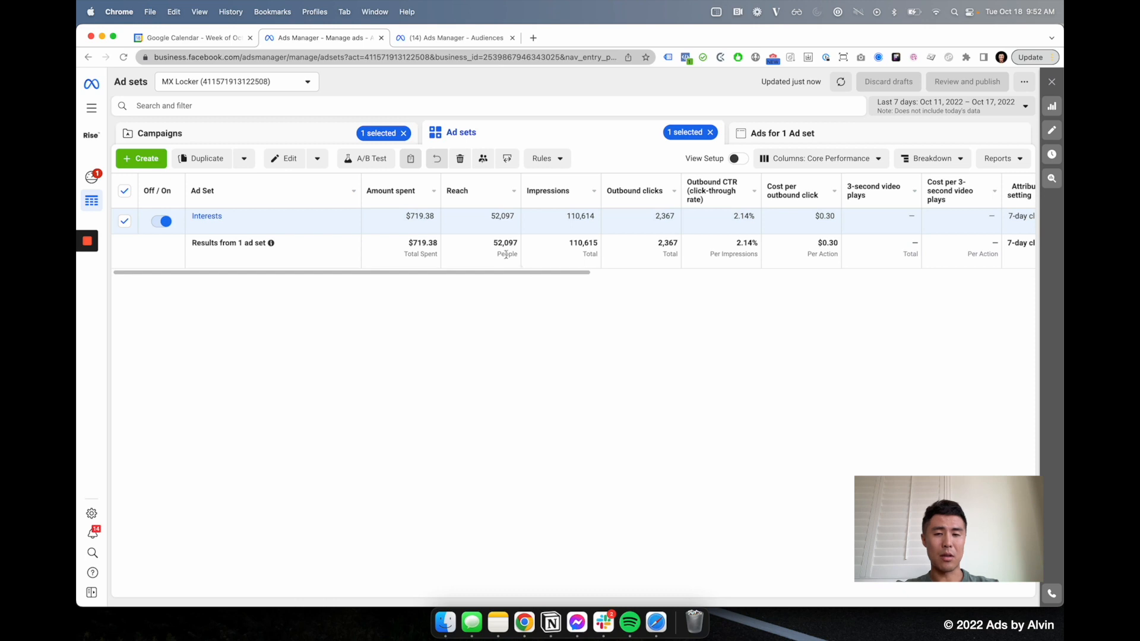
pyautogui.click(804, 134)
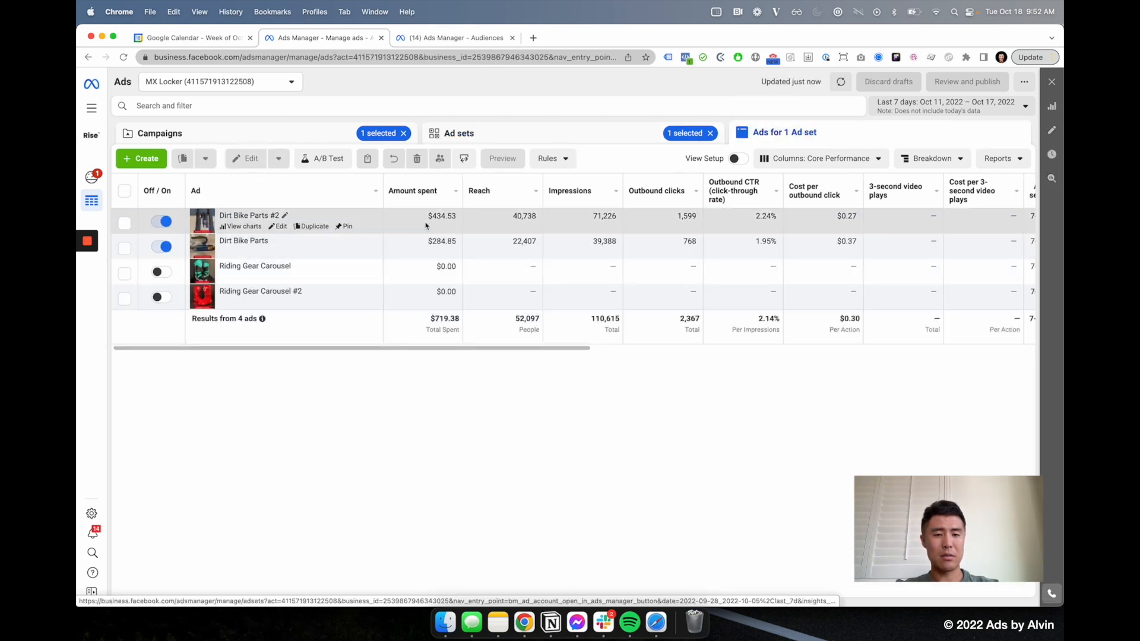
pyautogui.click(453, 133)
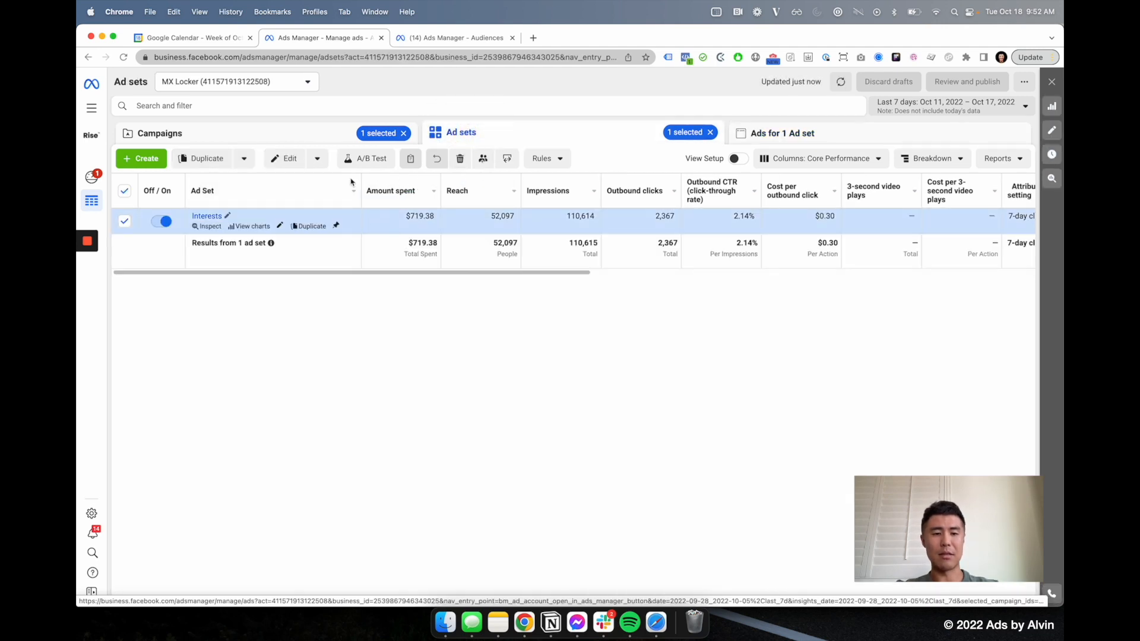
# Create a new ad set named "LAL: All Purchasers" with a new ad in the Prospecting|Sales campaign
pyautogui.click(141, 158)
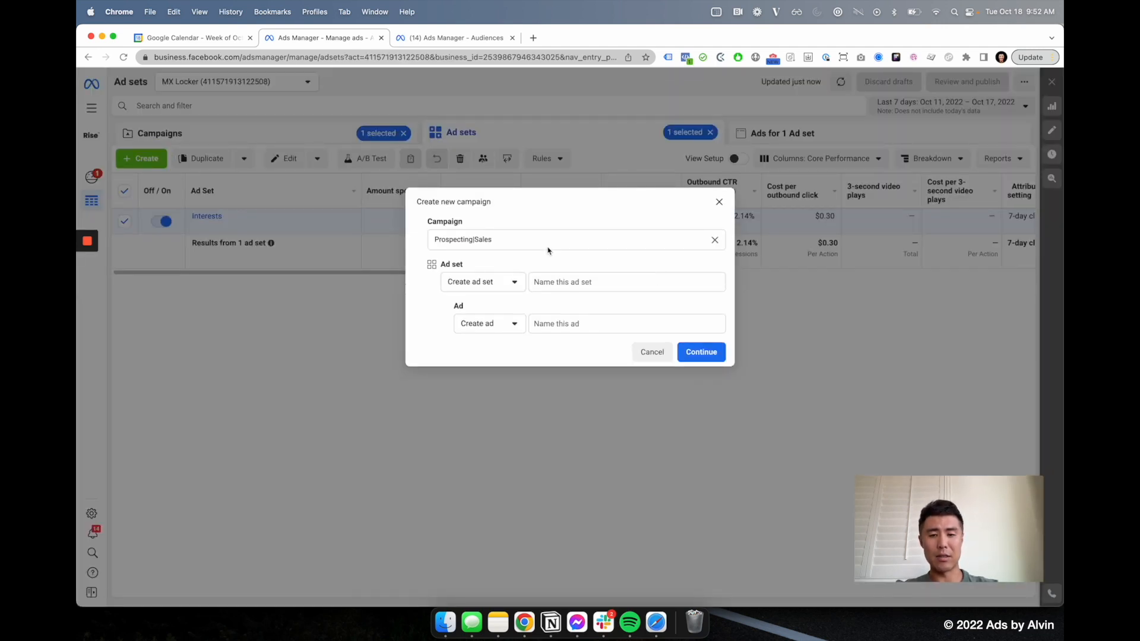
pyautogui.click(555, 281)
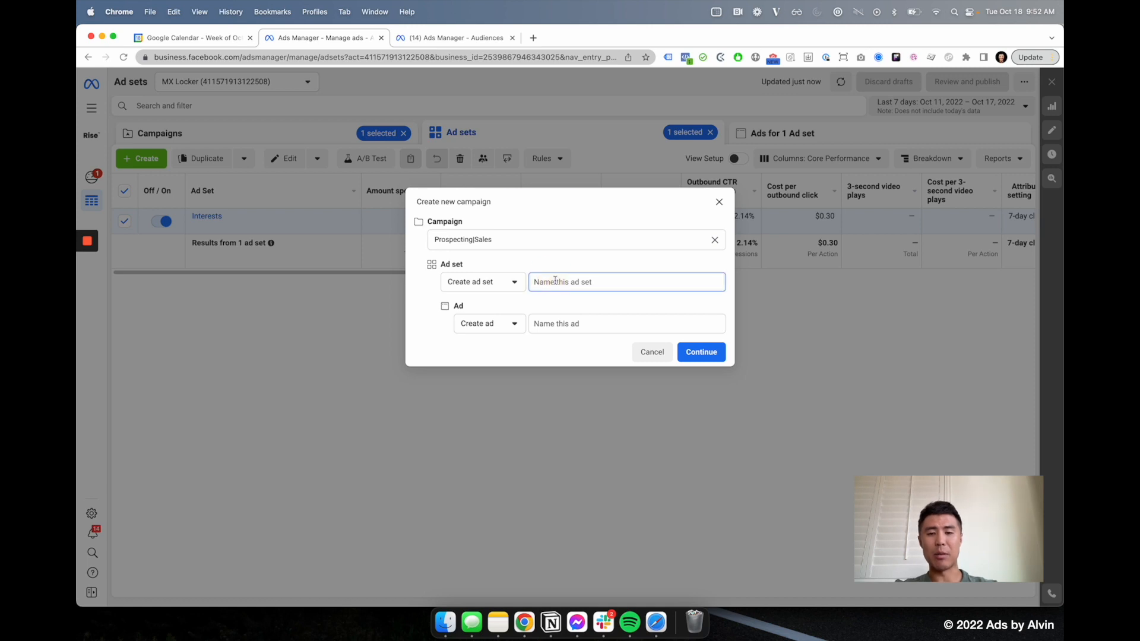
pyautogui.write('LAL: Al')
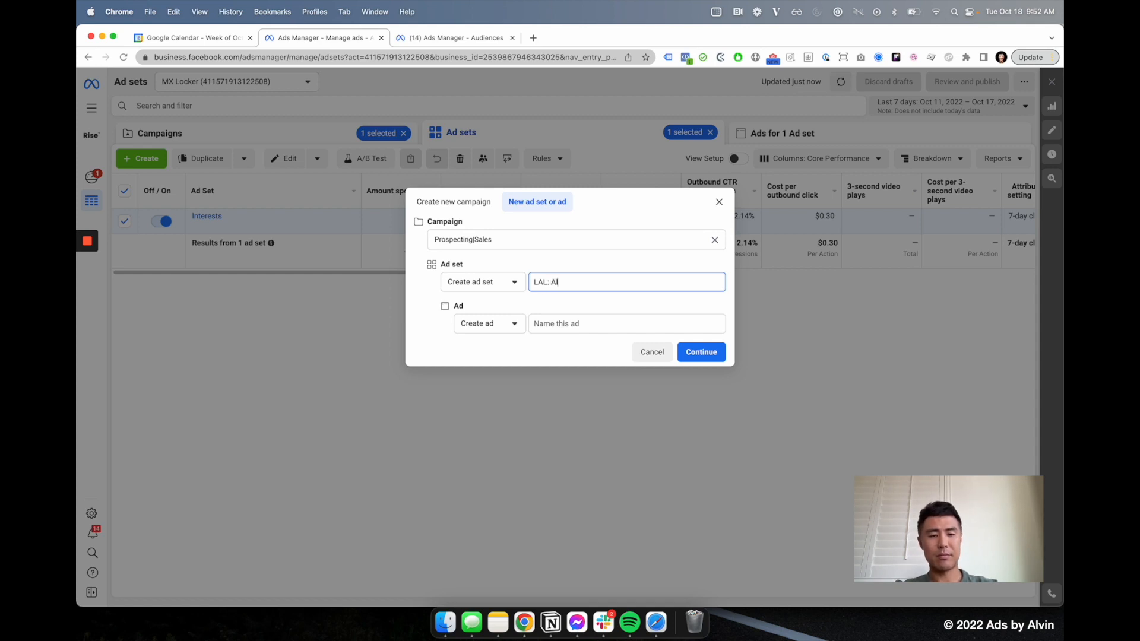
pyautogui.write('l Purchasers')
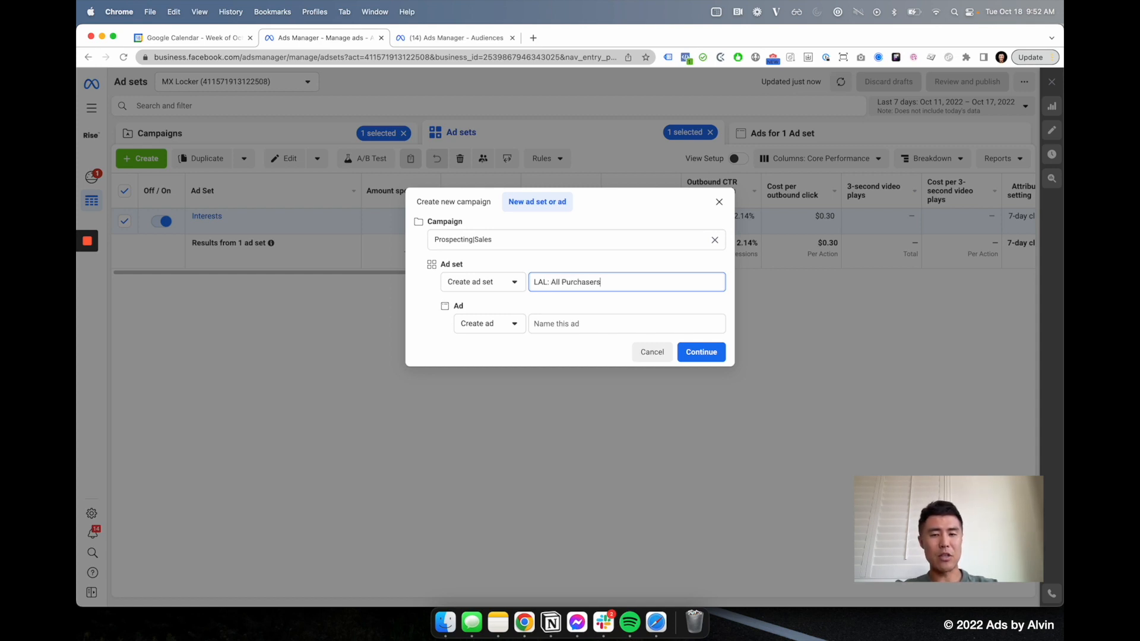
pyautogui.click(532, 306)
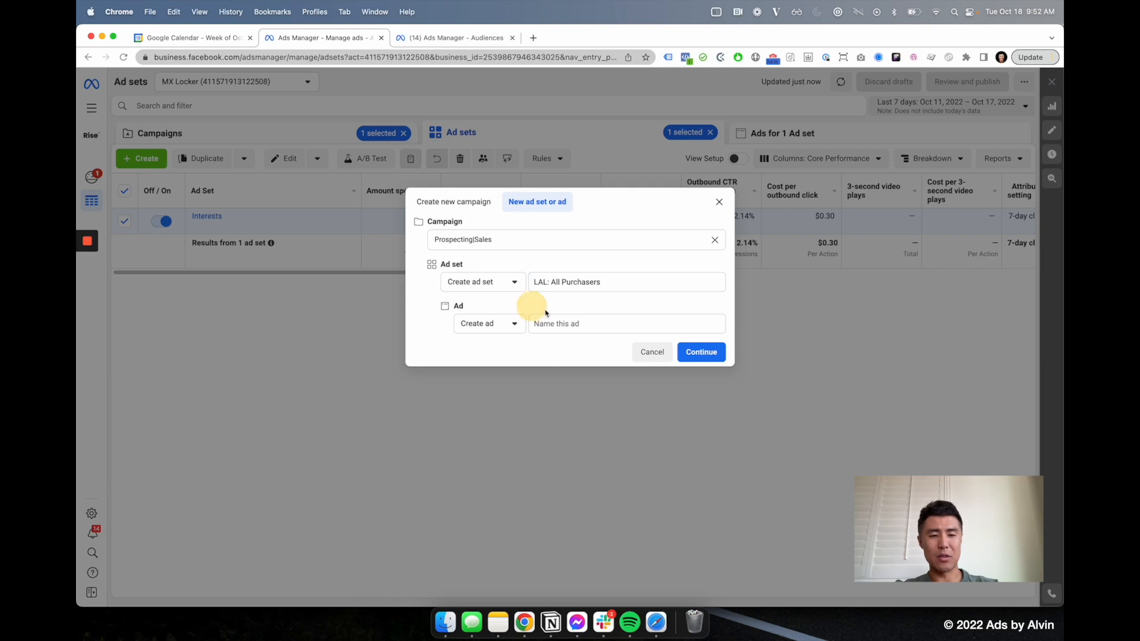
pyautogui.click(695, 353)
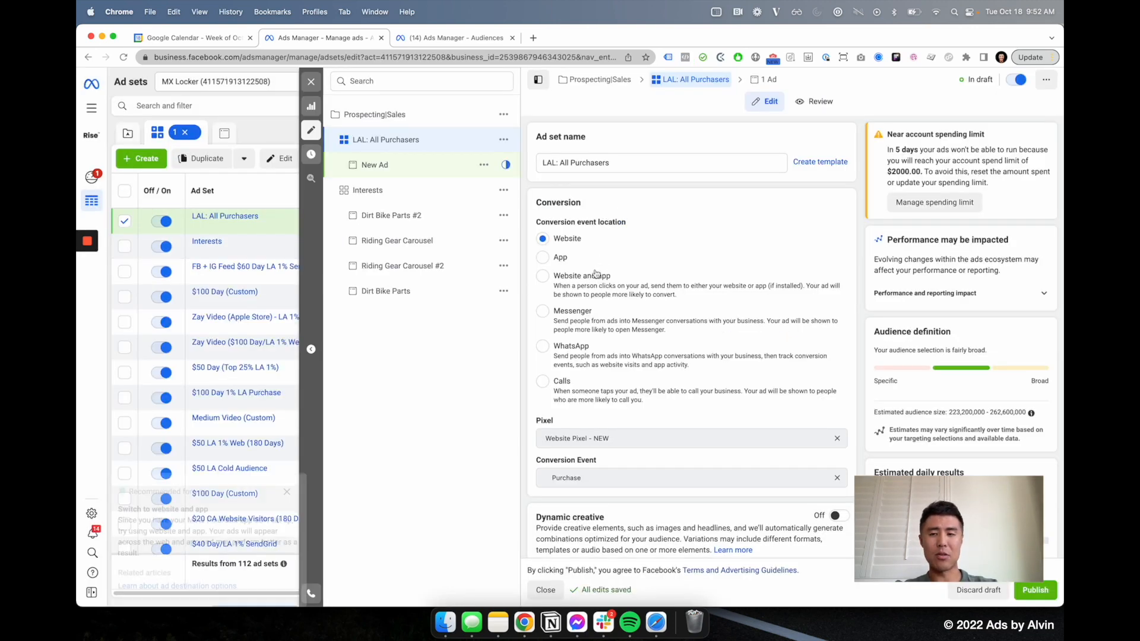
# Examine the new ad set's conversion, optimization, budget, schedule and audience settings
pyautogui.scroll(-2, 594, 281)
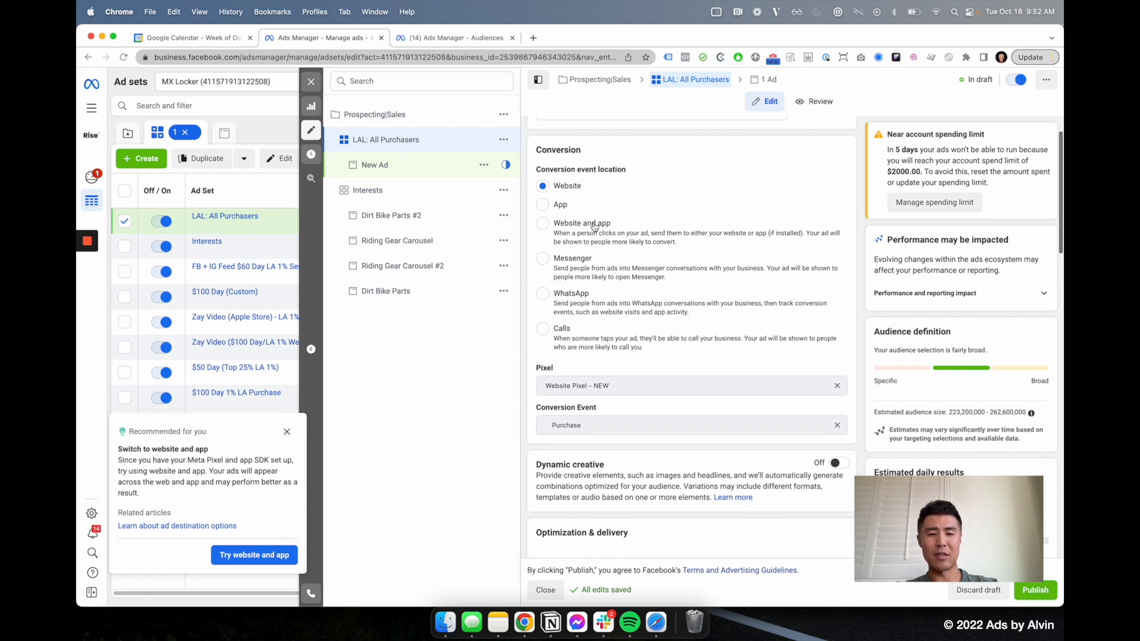
pyautogui.scroll(-5, 594, 226)
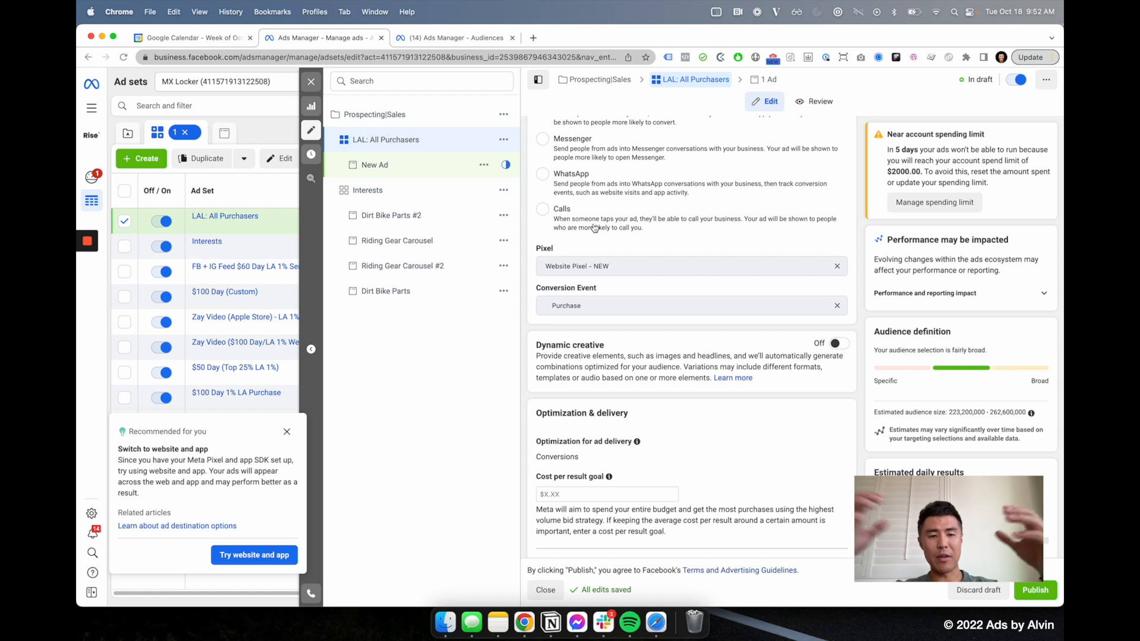
pyautogui.scroll(-3, 594, 225)
pyautogui.scroll(-5, 593, 224)
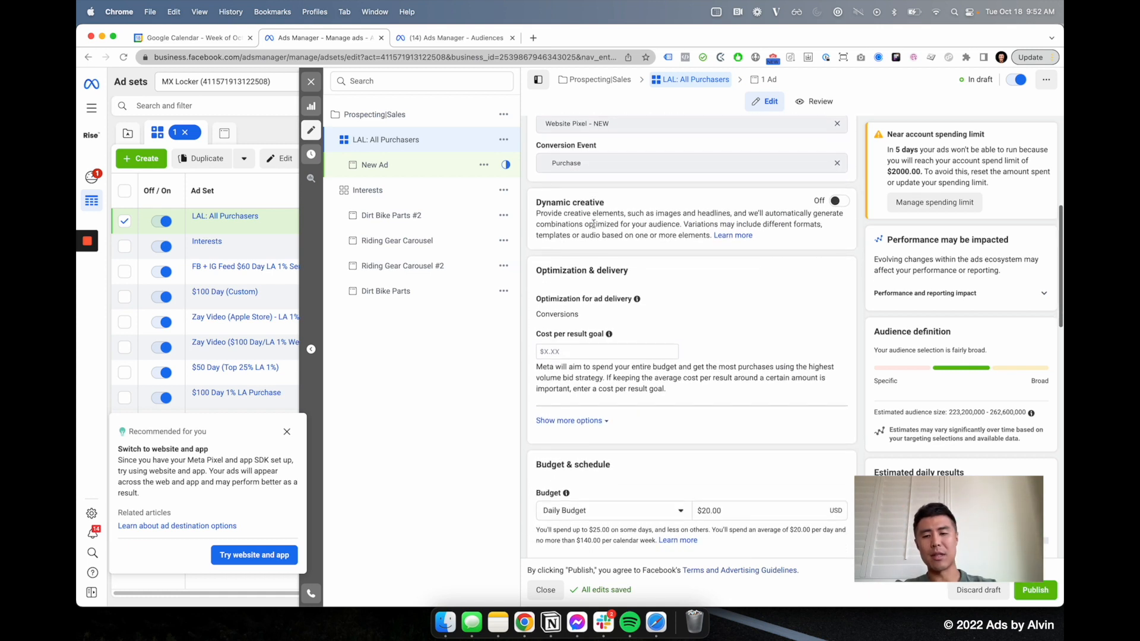
pyautogui.scroll(-4, 571, 301)
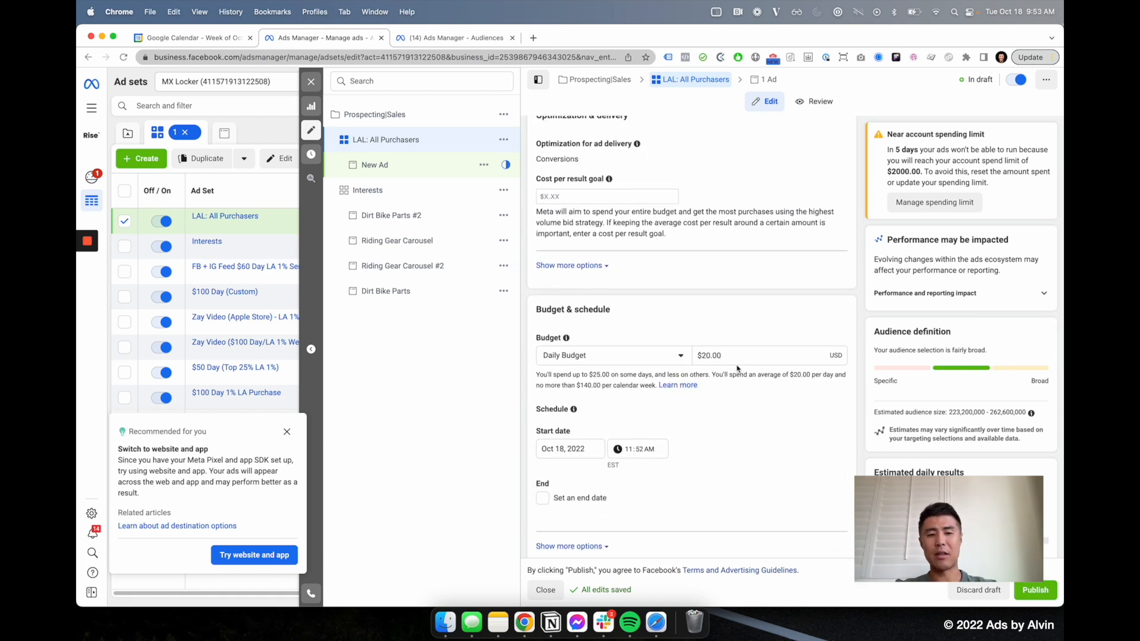
pyautogui.scroll(-8, 735, 374)
pyautogui.scroll(-10, 724, 353)
pyautogui.scroll(7, 623, 285)
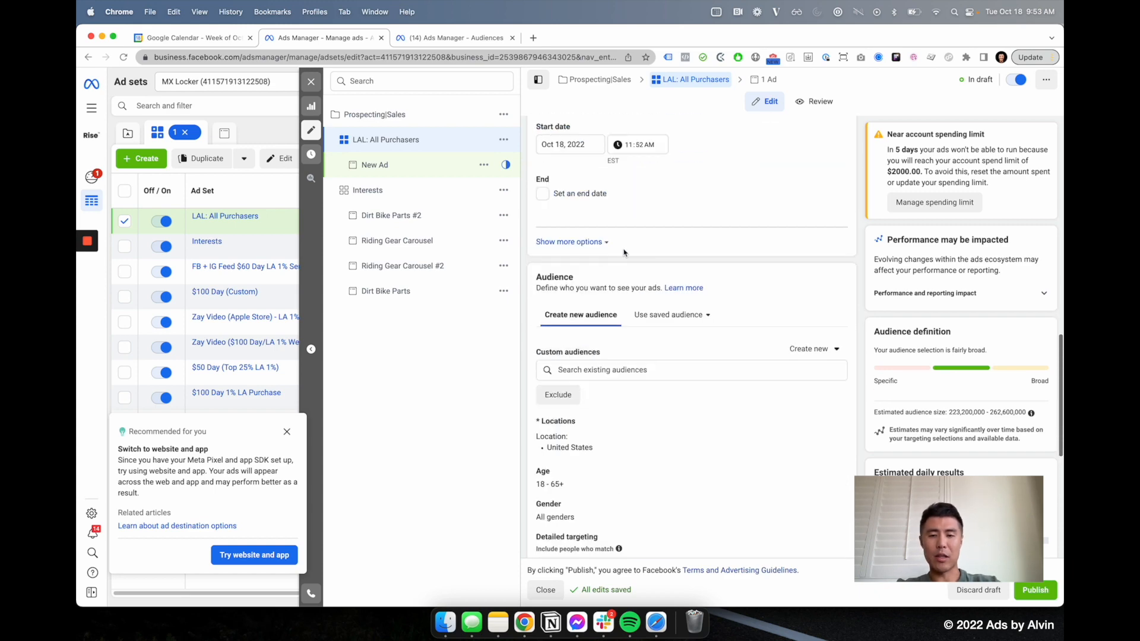
pyautogui.click(579, 243)
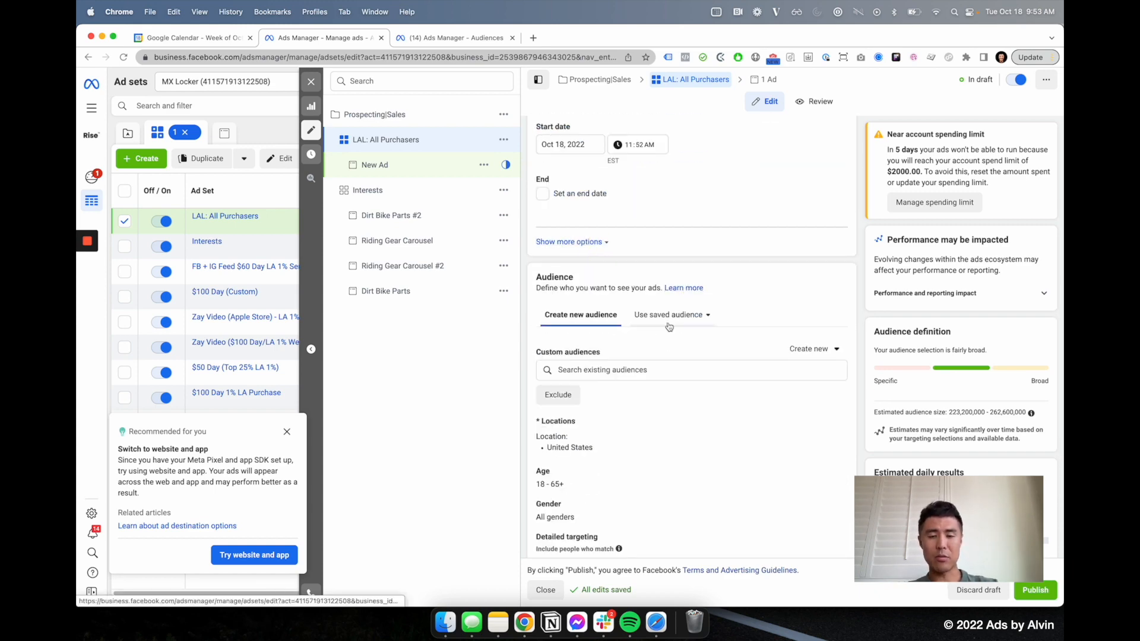
# Target the ad set at the 1% US lookalikes of All Site Purchasers - 180 days and App: Highest Purchasing Users 25%
pyautogui.scroll(-2, 653, 328)
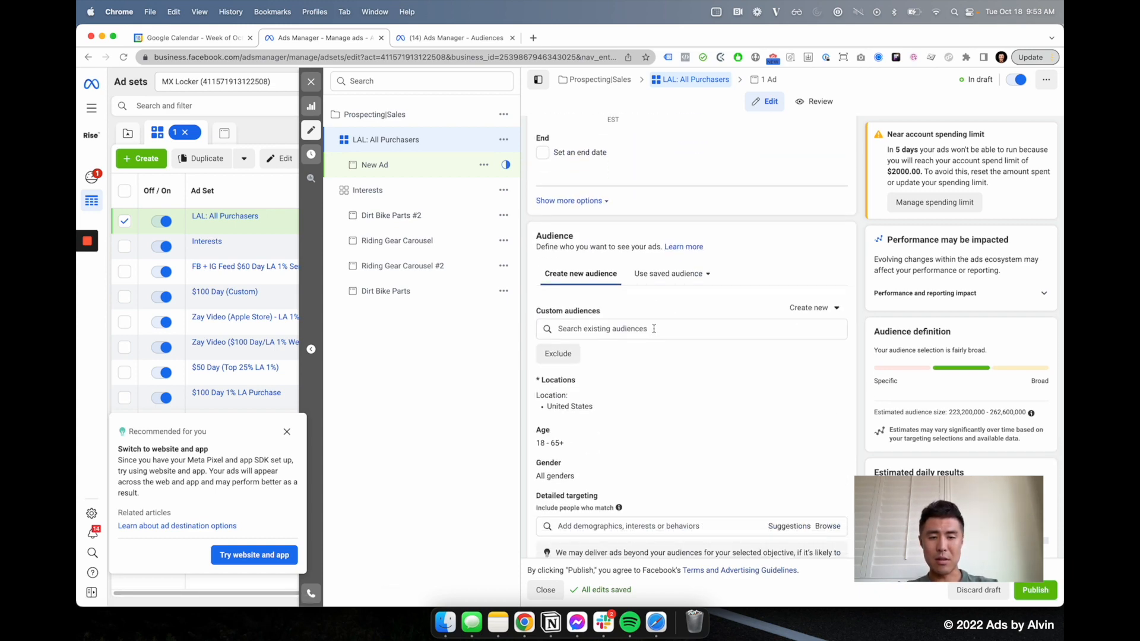
pyautogui.scroll(-2, 653, 328)
pyautogui.click(646, 290)
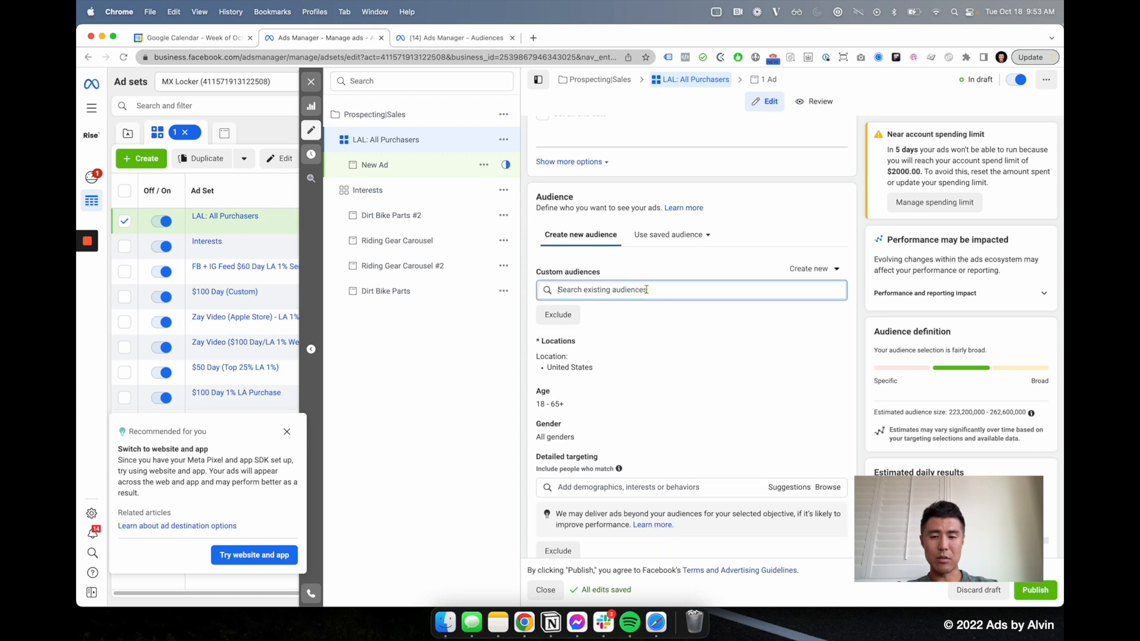
pyautogui.press('super+a')
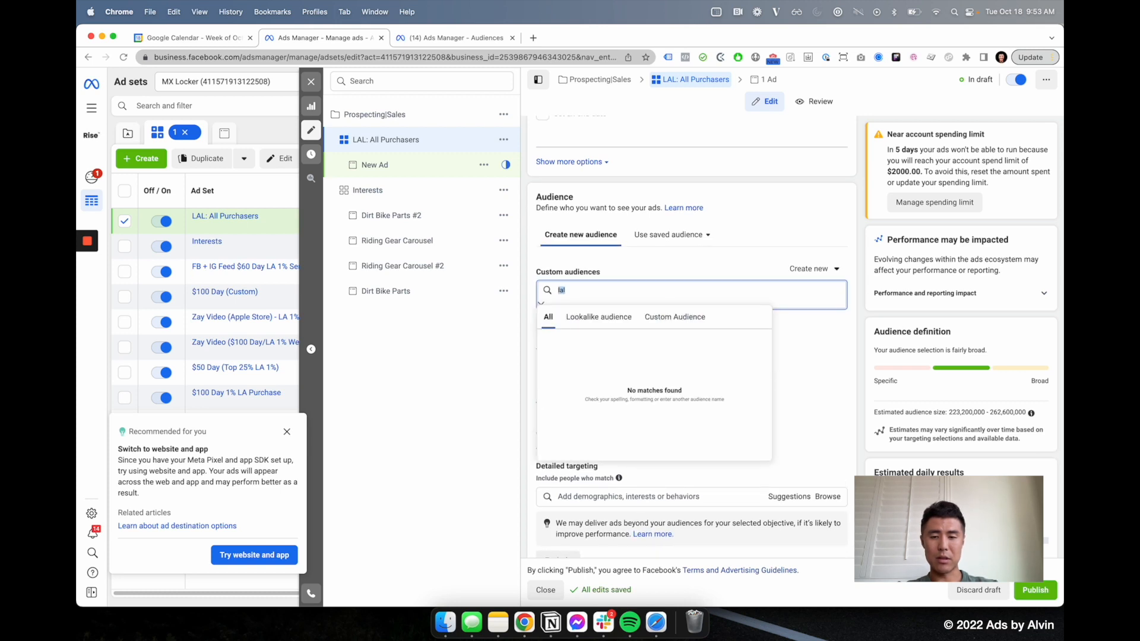
pyautogui.press('BackSpace')
pyautogui.click(572, 319)
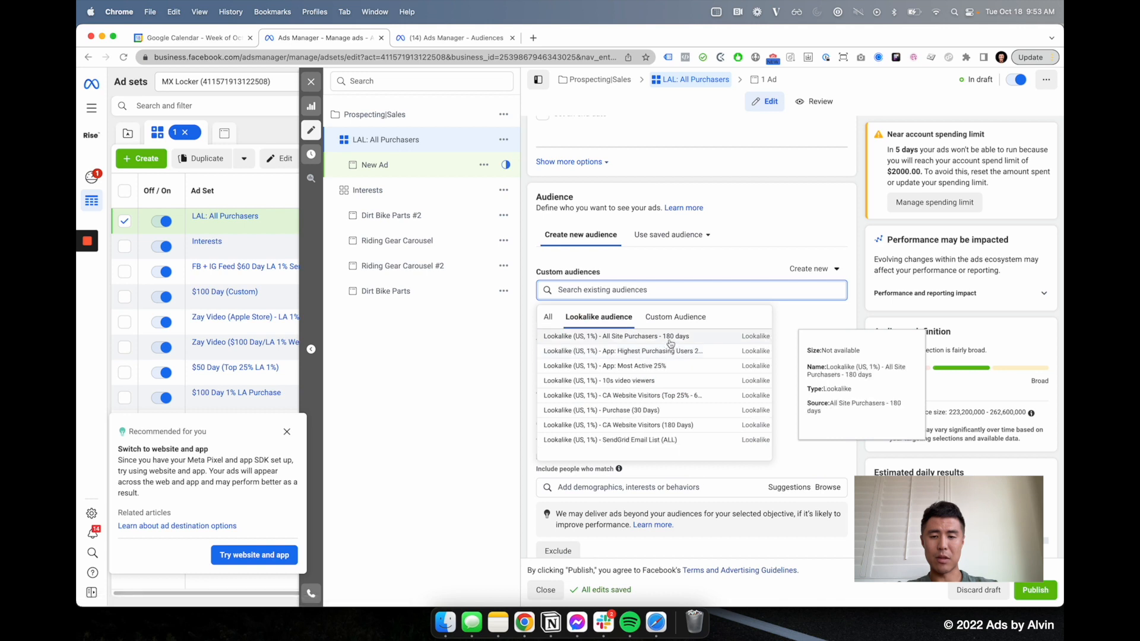
pyautogui.click(670, 338)
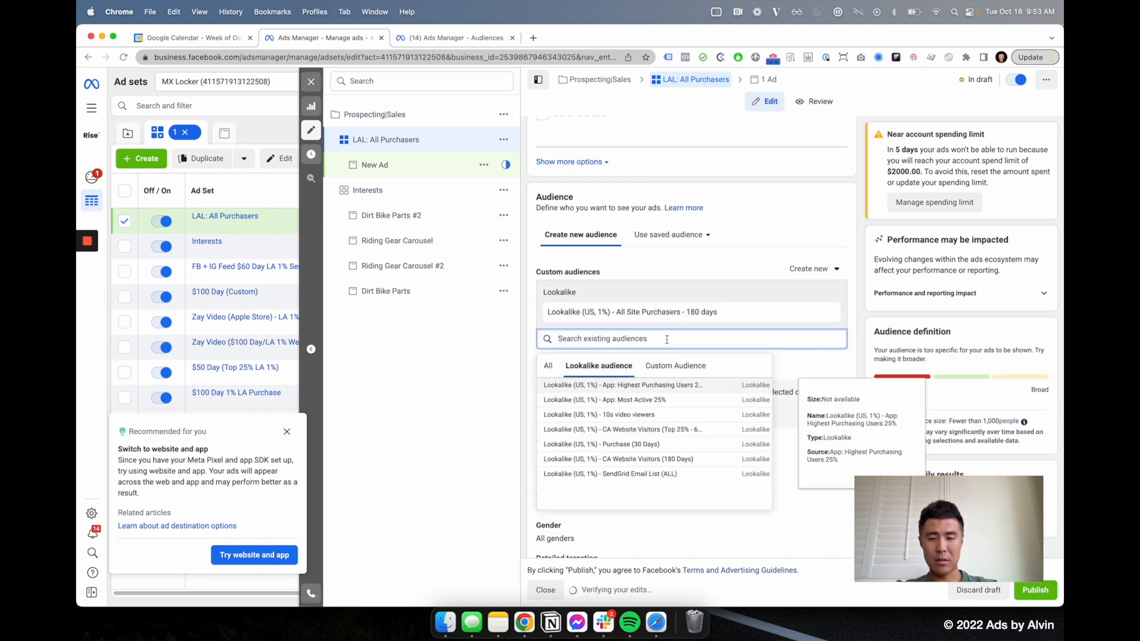
pyautogui.click(651, 385)
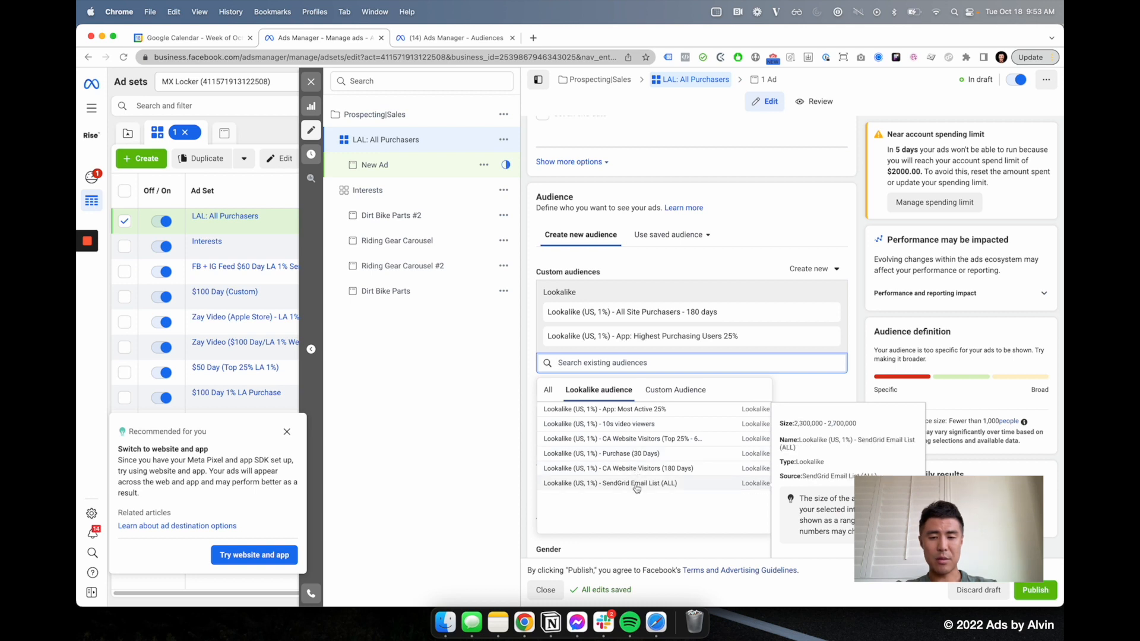
pyautogui.click(456, 440)
pyautogui.scroll(-1, 591, 451)
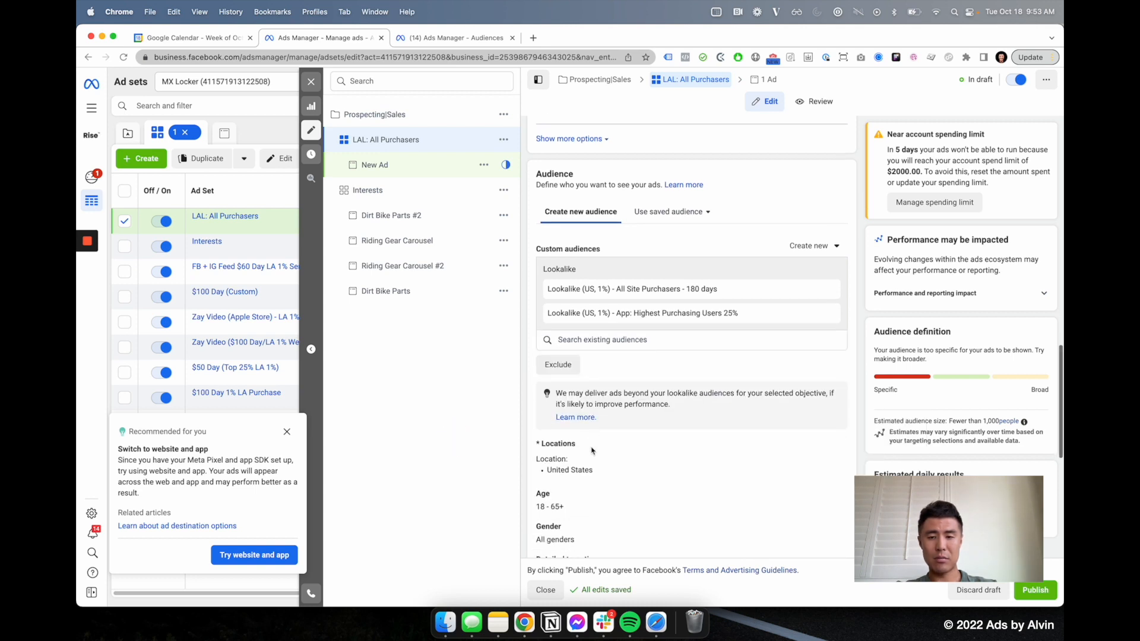
pyautogui.scroll(-3, 592, 450)
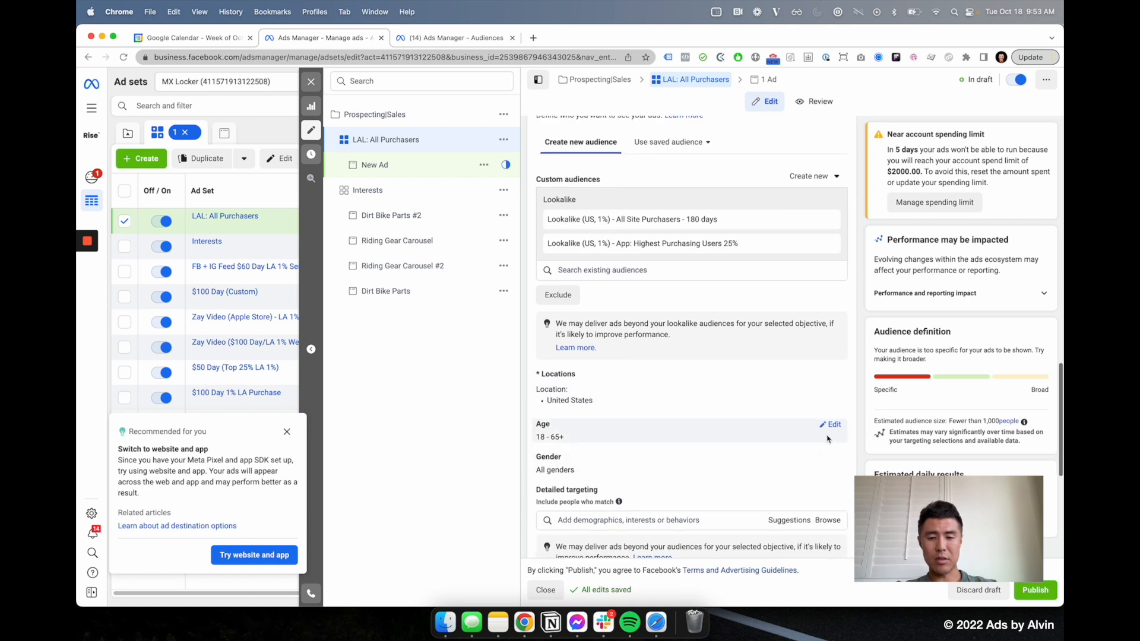
# Set the ad set's maximum age to 50 and limit its gender targeting to Men
pyautogui.click(831, 425)
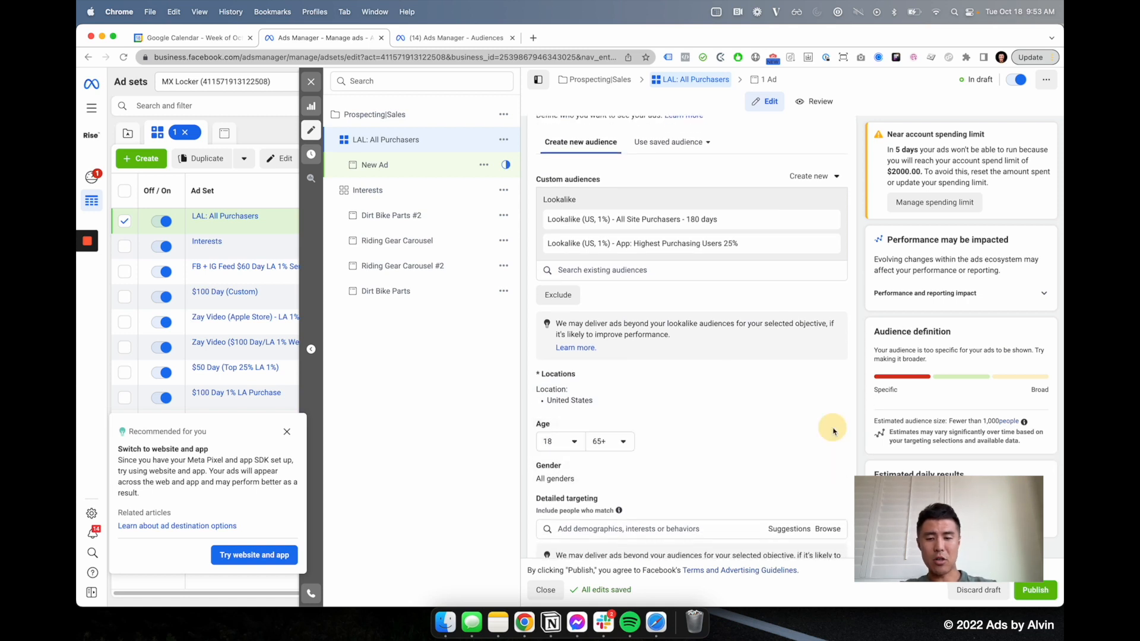
pyautogui.click(594, 442)
pyautogui.scroll(2, 638, 476)
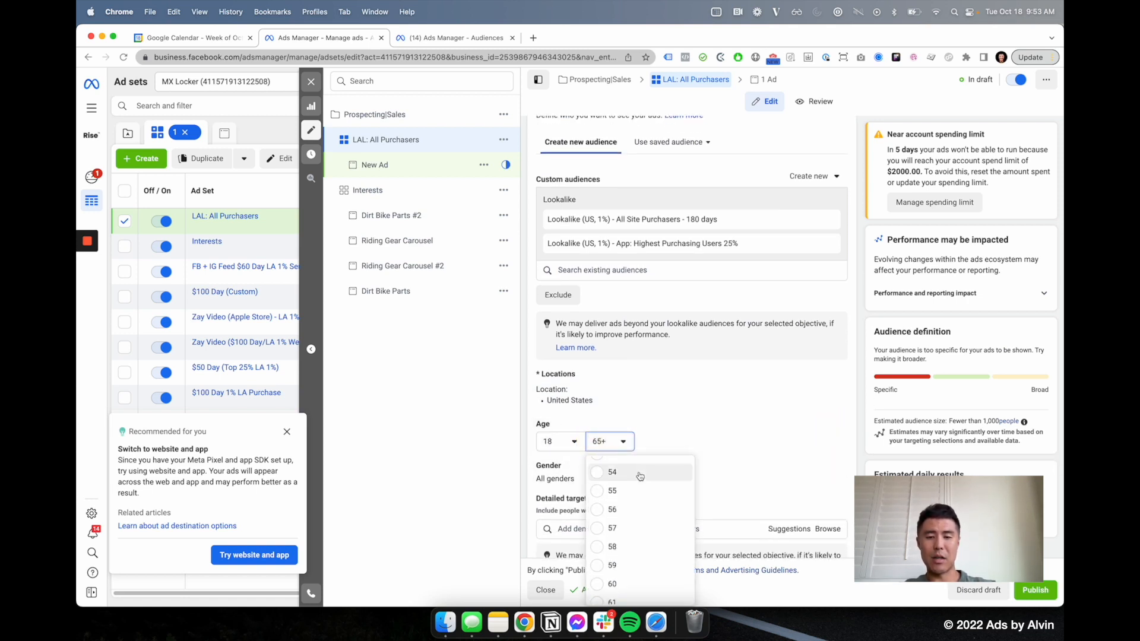
pyautogui.click(637, 474)
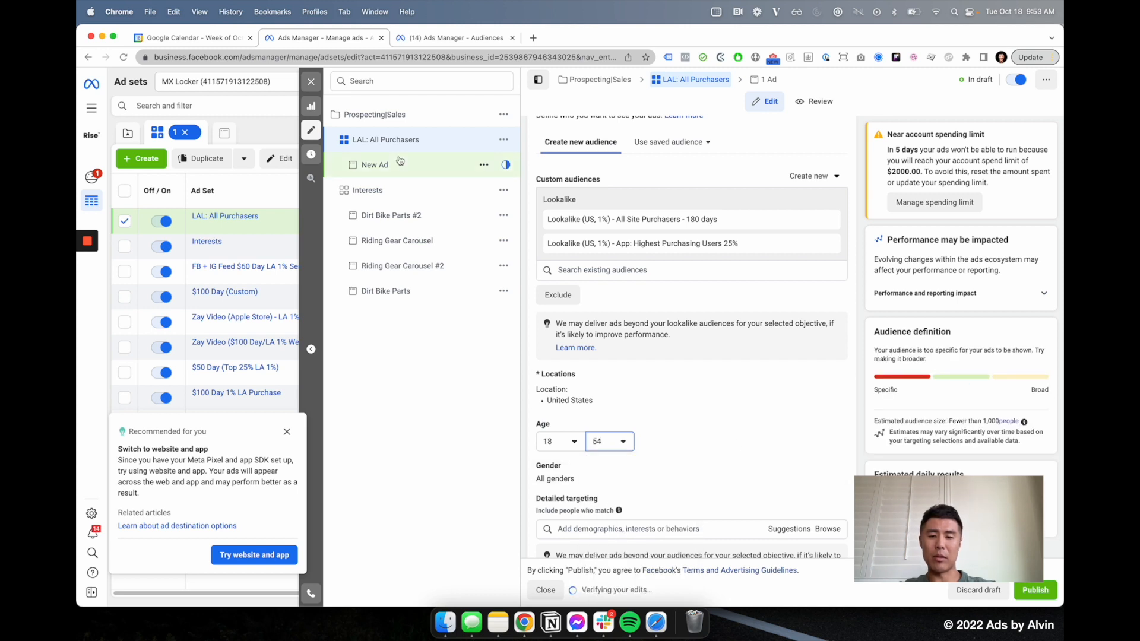
pyautogui.scroll(-3, 611, 386)
pyautogui.click(609, 346)
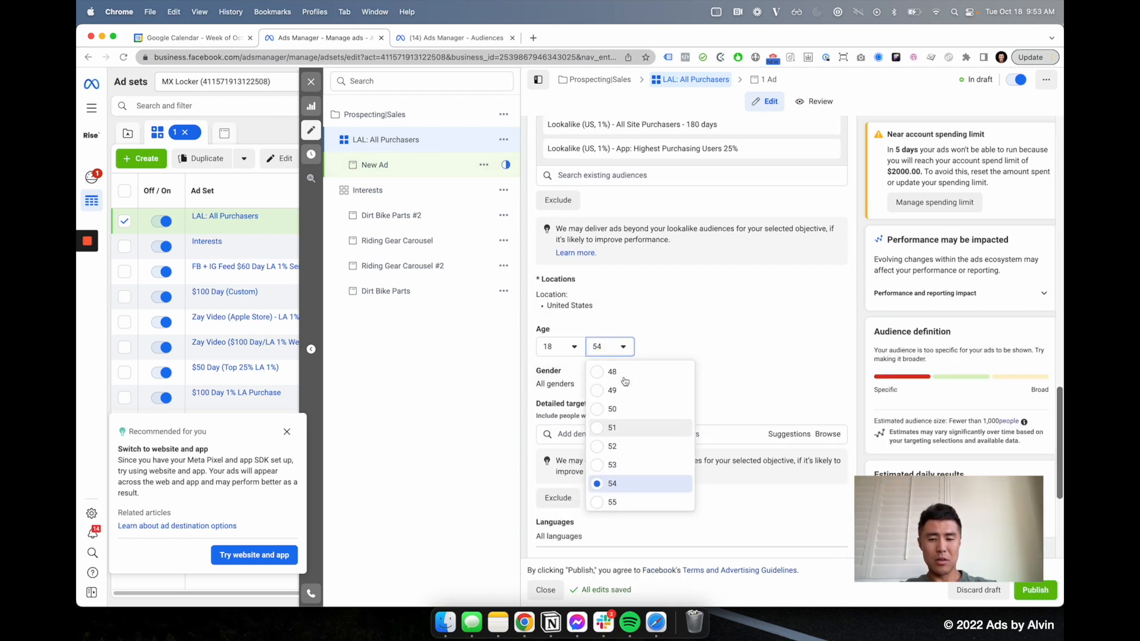
pyautogui.scroll(2, 621, 415)
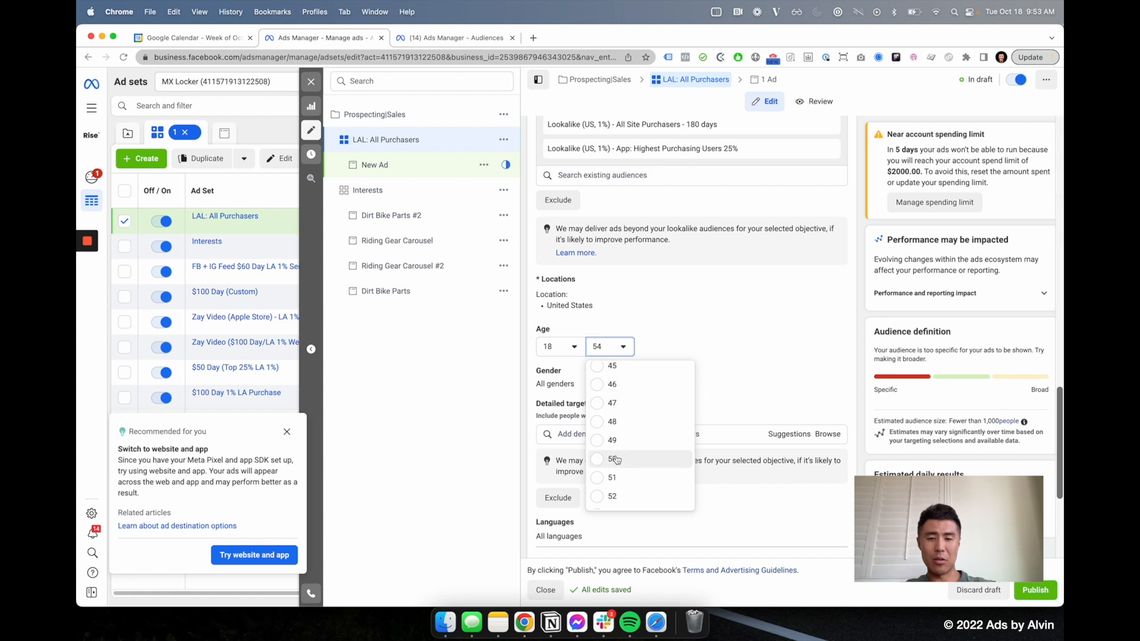
pyautogui.click(617, 459)
pyautogui.scroll(-2, 593, 386)
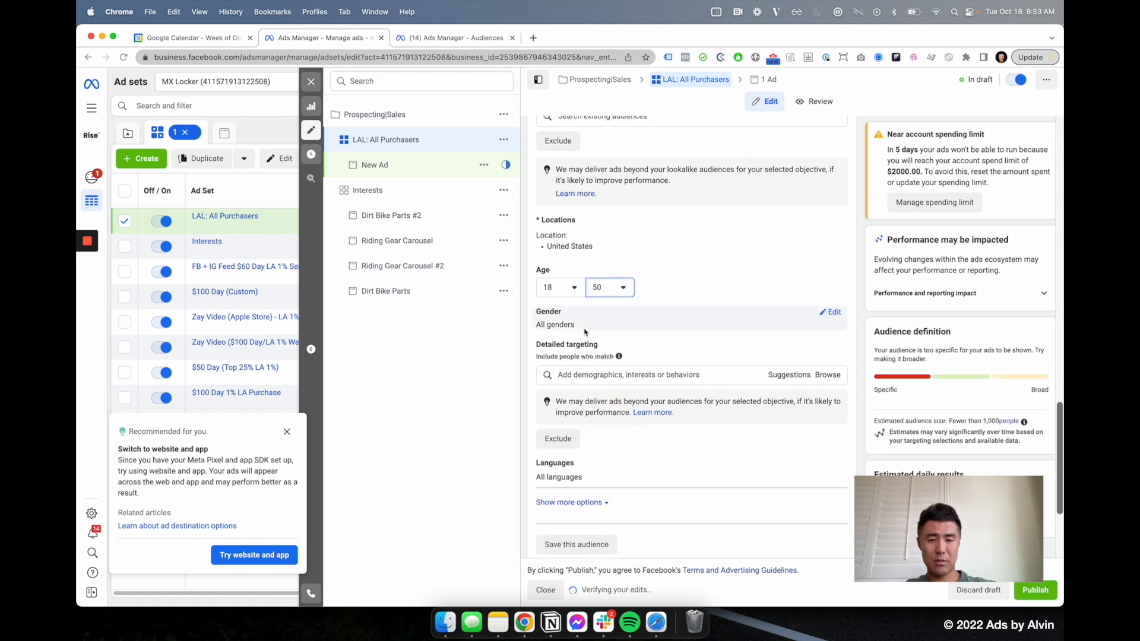
pyautogui.click(701, 308)
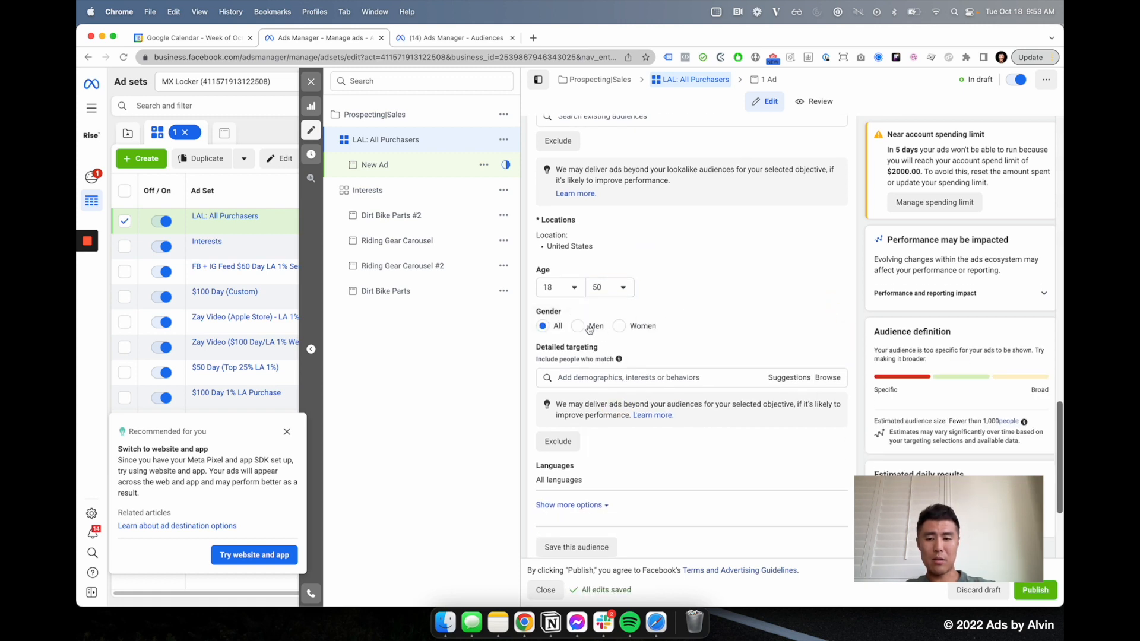
pyautogui.click(588, 327)
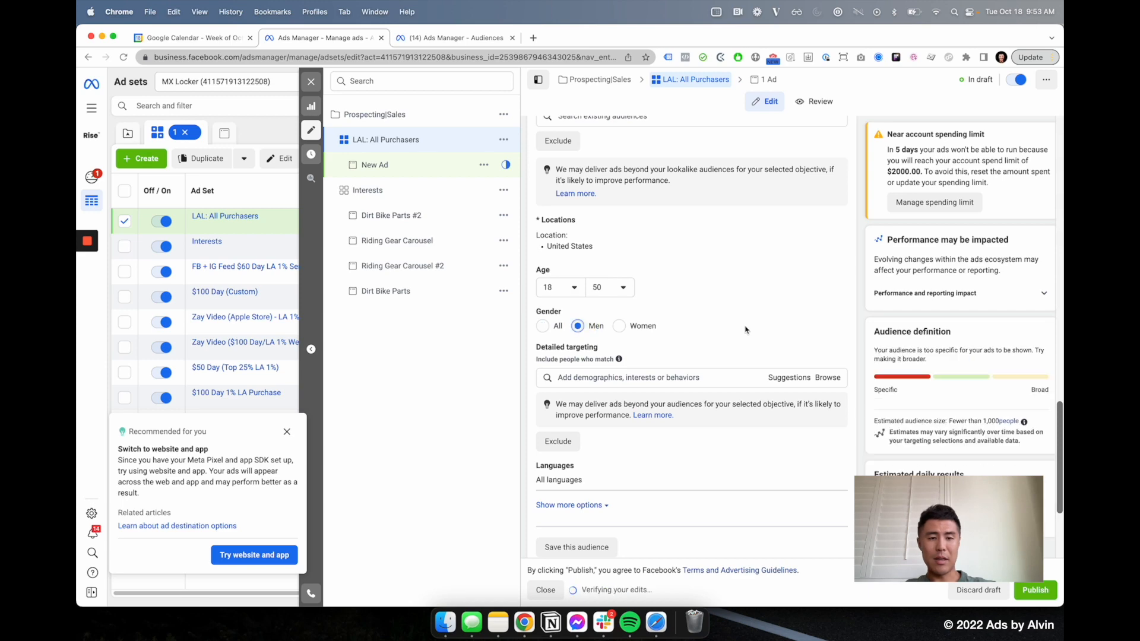
# Leave the ad set editor and open the performance charts of the Prospecting|Sales campaign
pyautogui.click(311, 81)
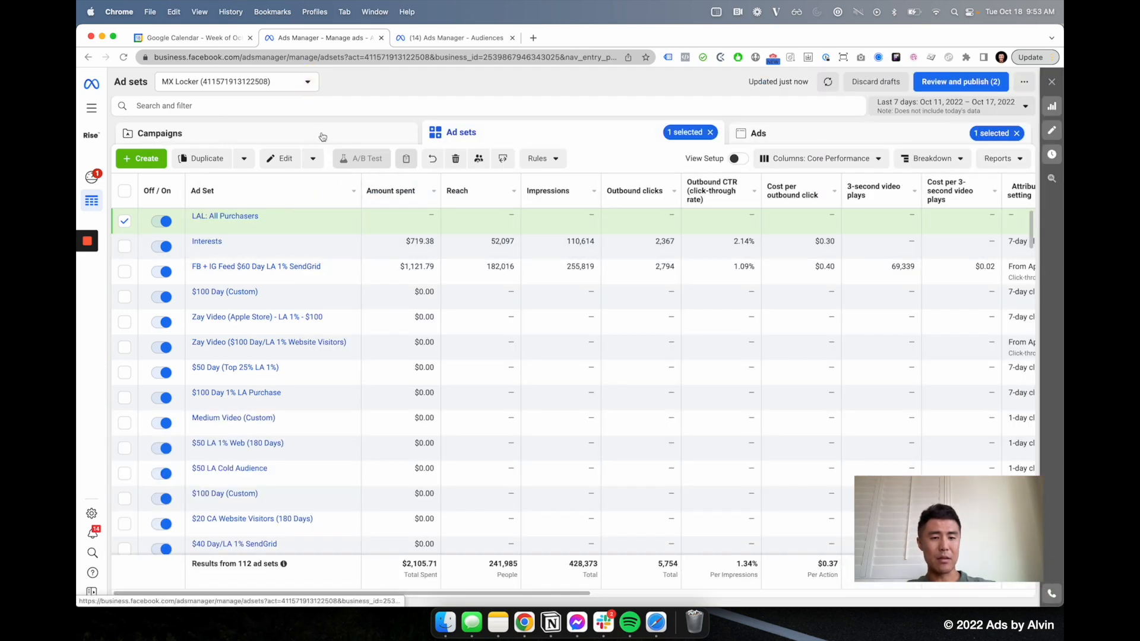
pyautogui.click(321, 134)
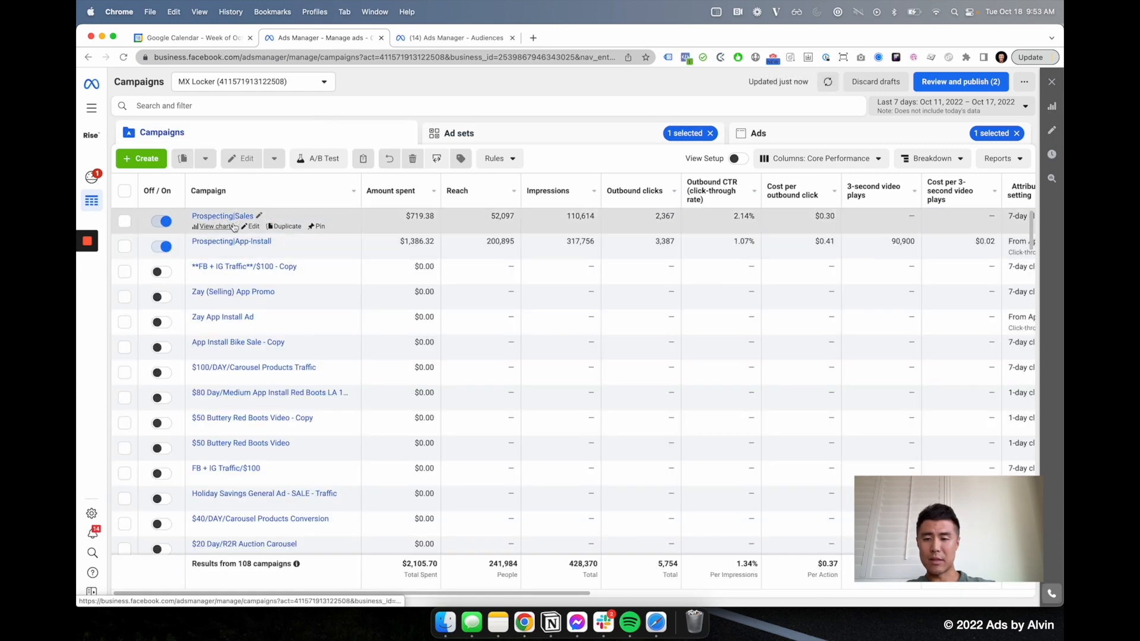
pyautogui.click(225, 227)
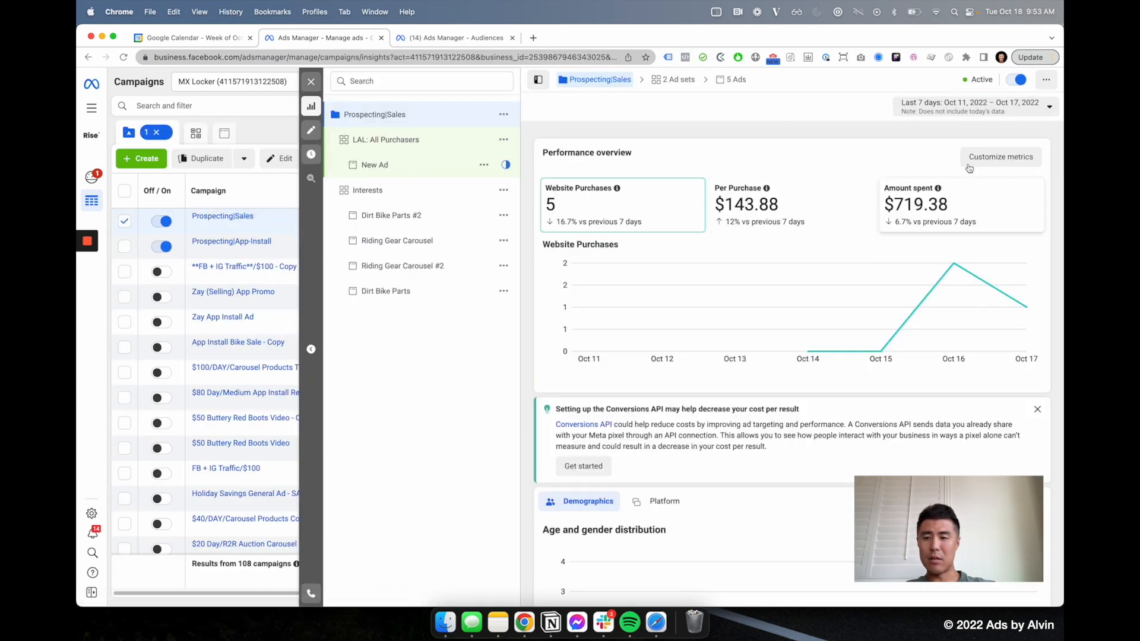
# Set the campaign report's date range to Aug 1, 2022 – Nov 12, 2022
pyautogui.click(981, 109)
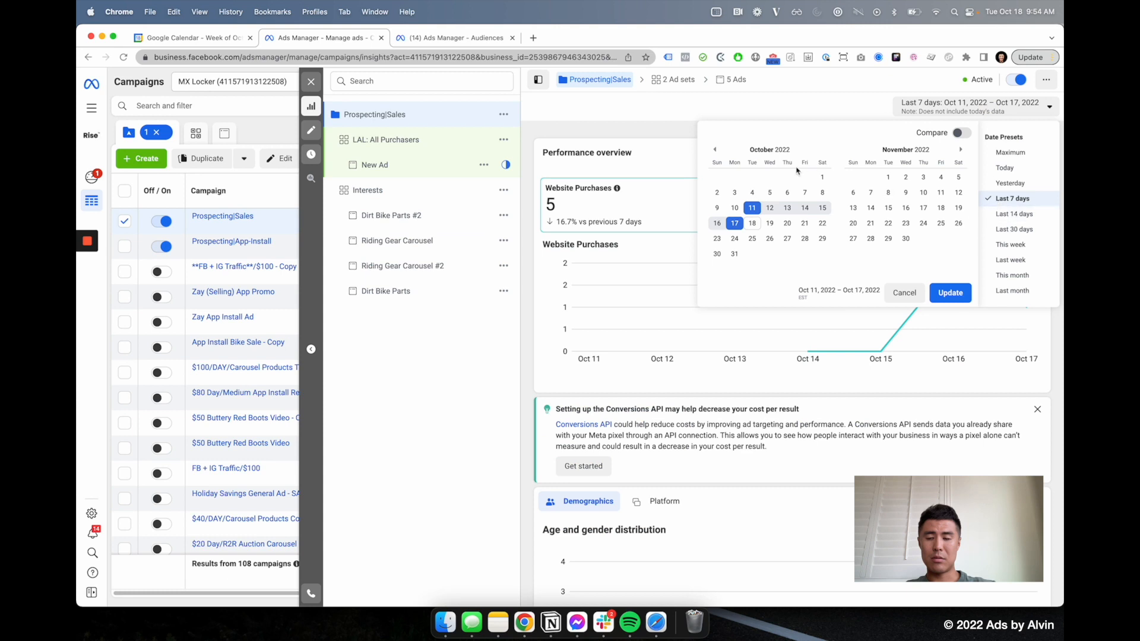
pyautogui.click(715, 150)
pyautogui.click(715, 150)
pyautogui.click(734, 177)
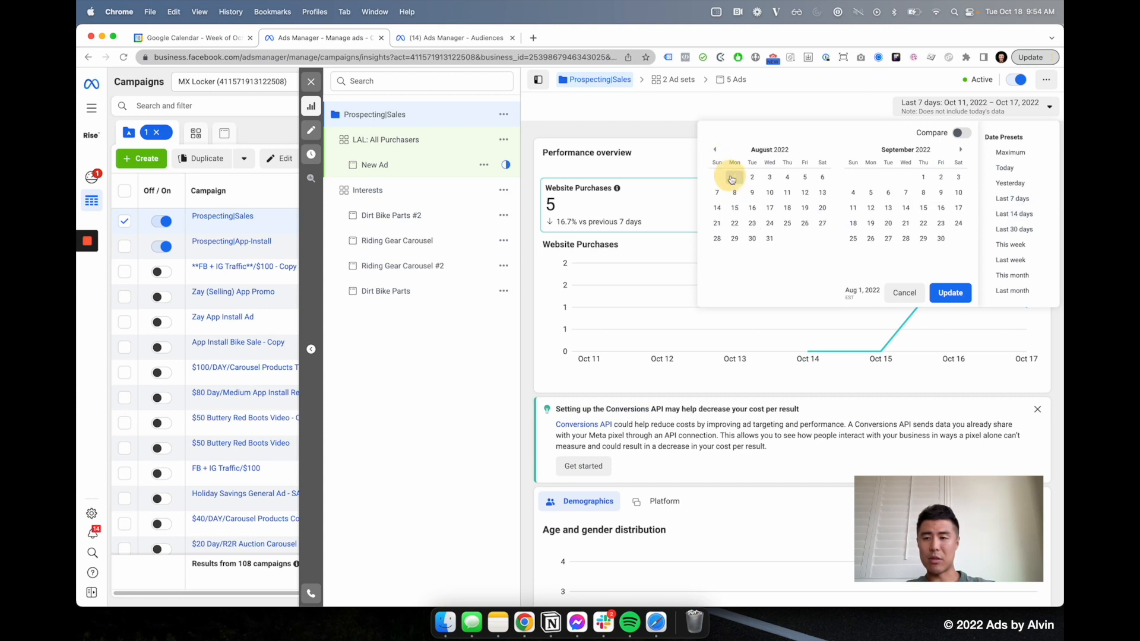
pyautogui.click(960, 150)
pyautogui.click(960, 149)
pyautogui.click(958, 193)
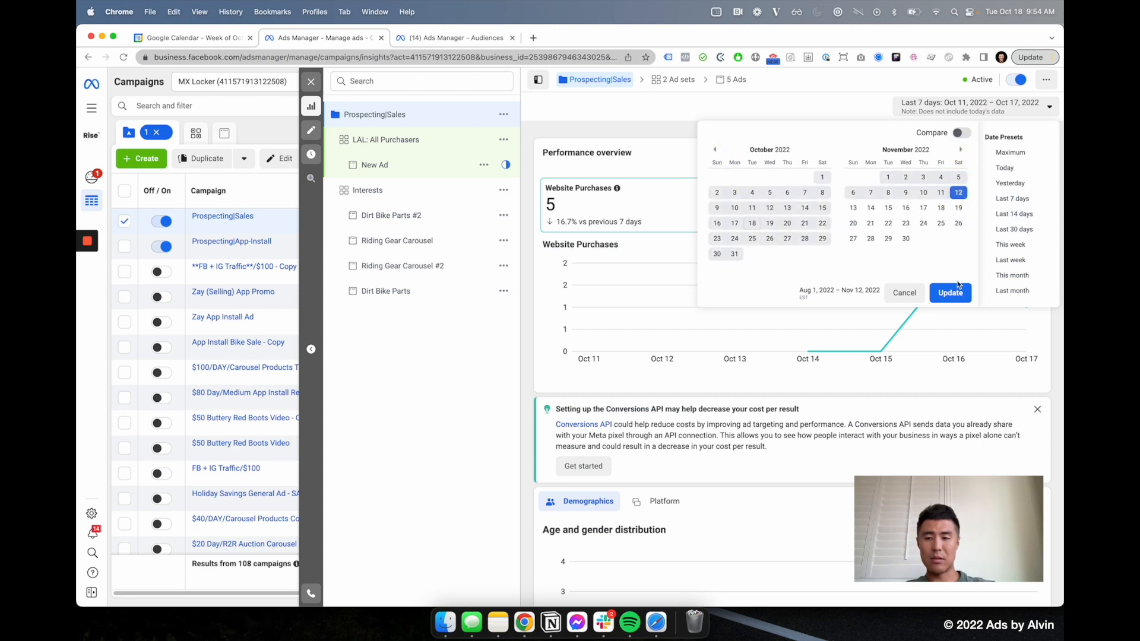
pyautogui.click(949, 293)
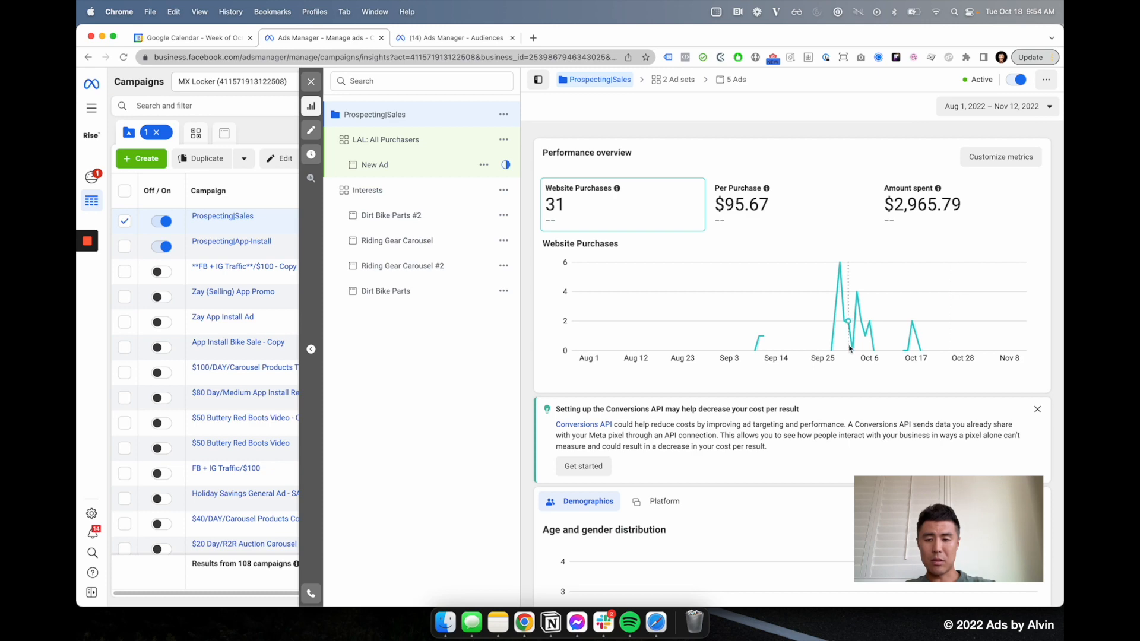
# Show the campaign's age and gender distribution by amount spent and examine the spend of each age group
pyautogui.scroll(-3, 849, 348)
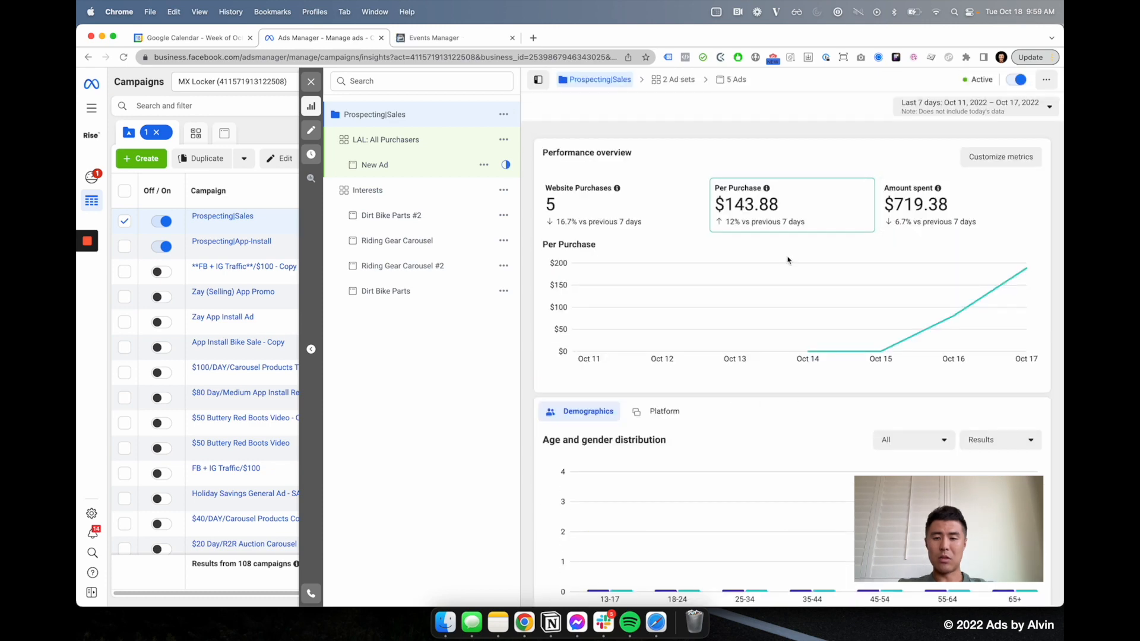
pyautogui.scroll(-1, 741, 378)
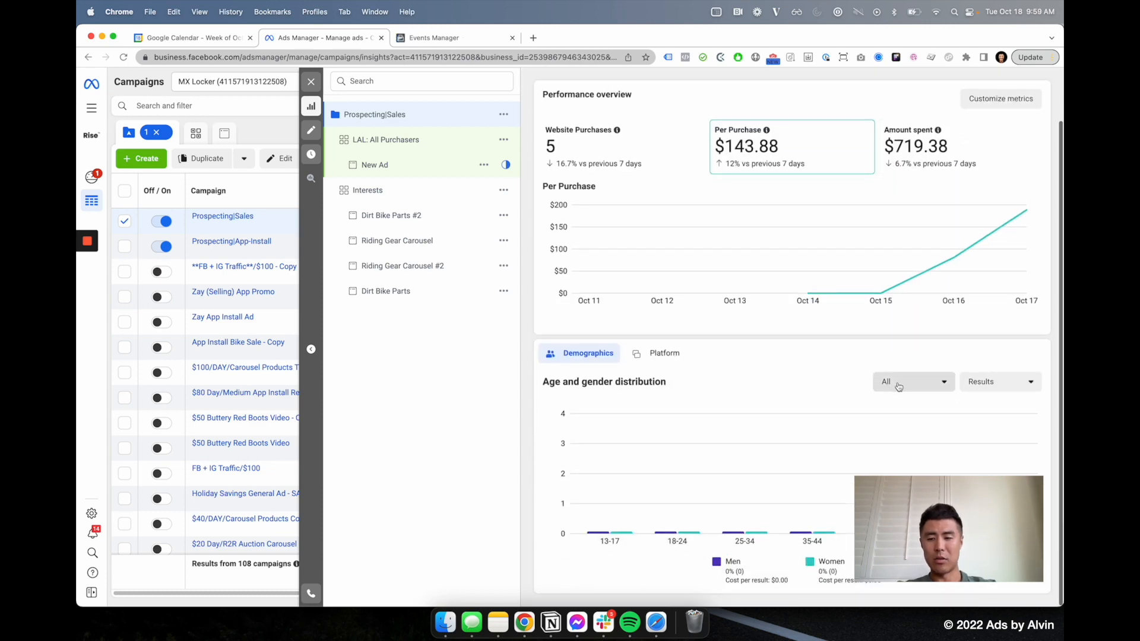
pyautogui.click(982, 381)
pyautogui.click(979, 434)
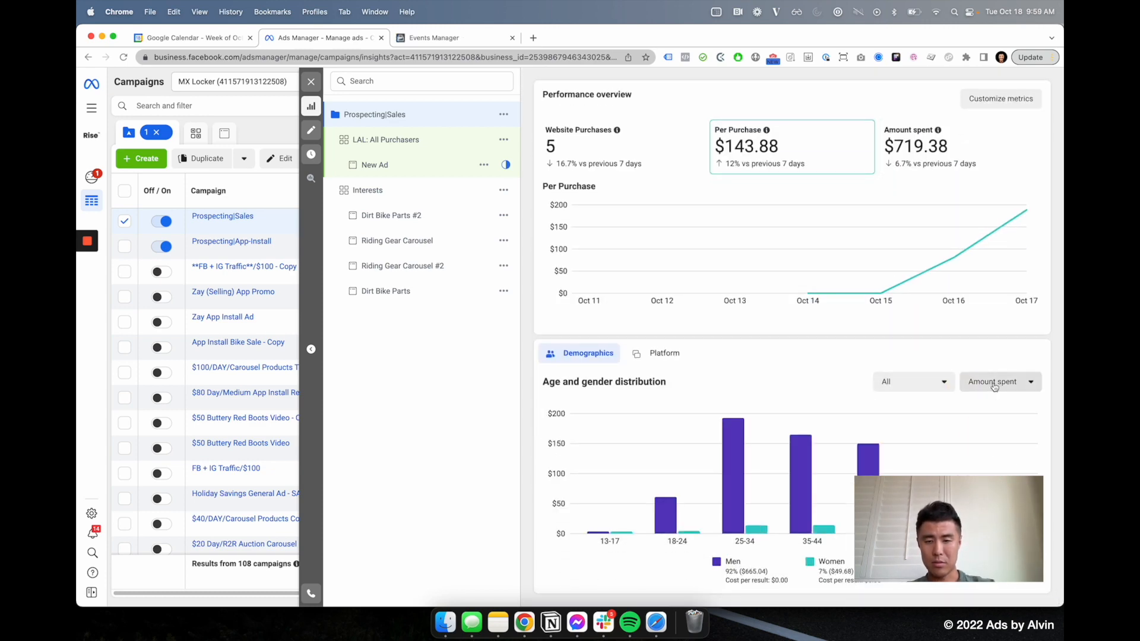
pyautogui.moveTo(880, 439)
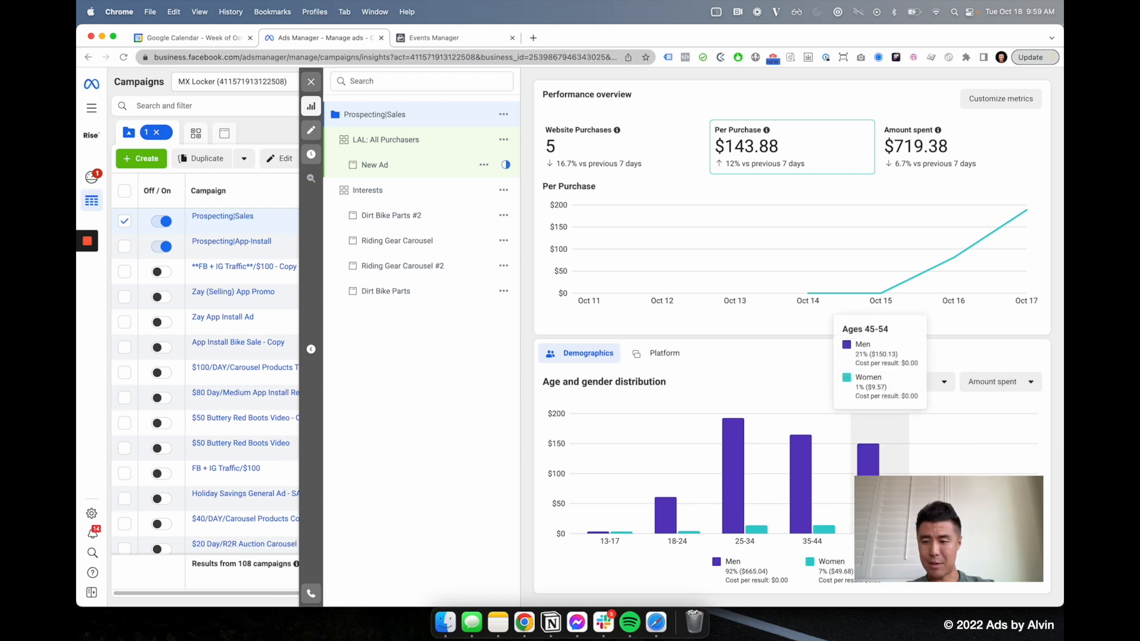
pyautogui.moveTo(947, 439)
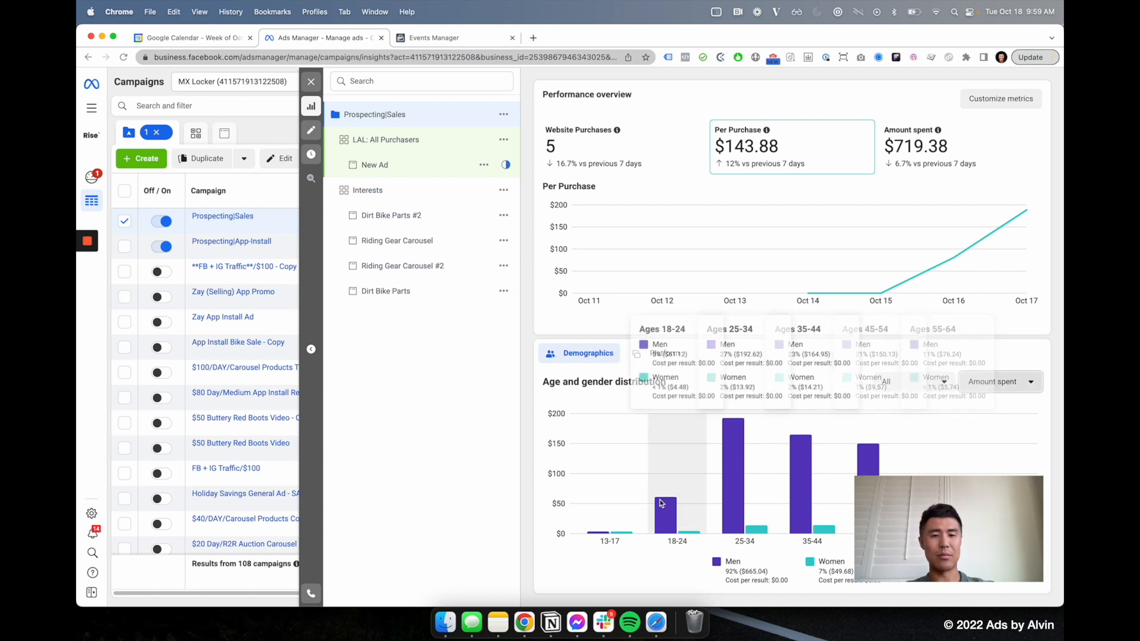
# Reopen the LAL: All Purchasers ad set for editing
pyautogui.click(375, 162)
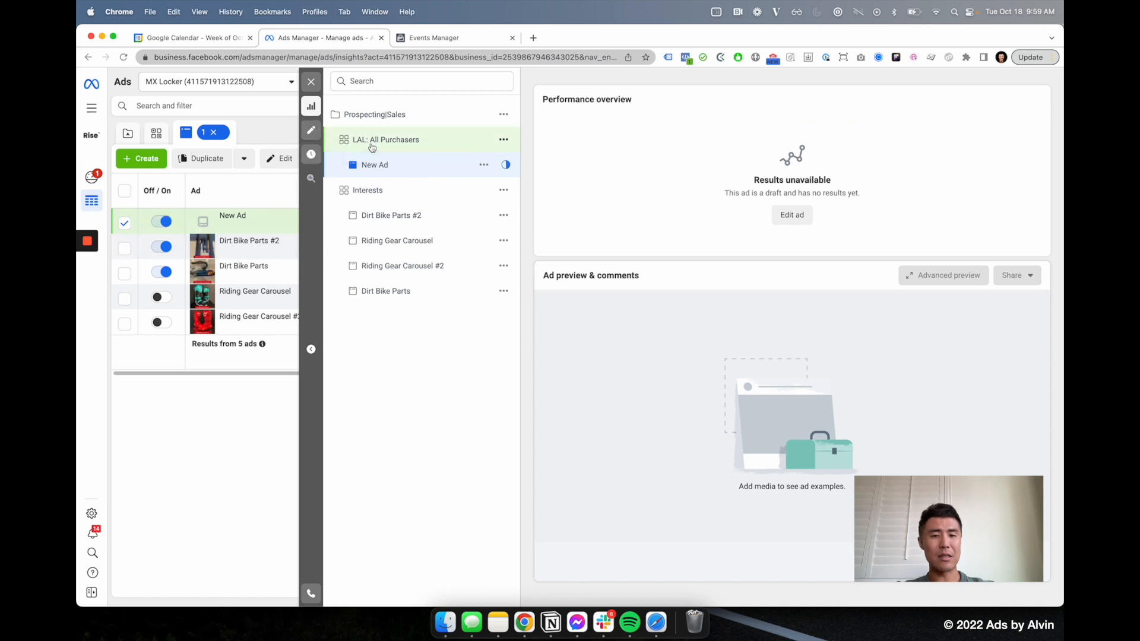
pyautogui.click(371, 140)
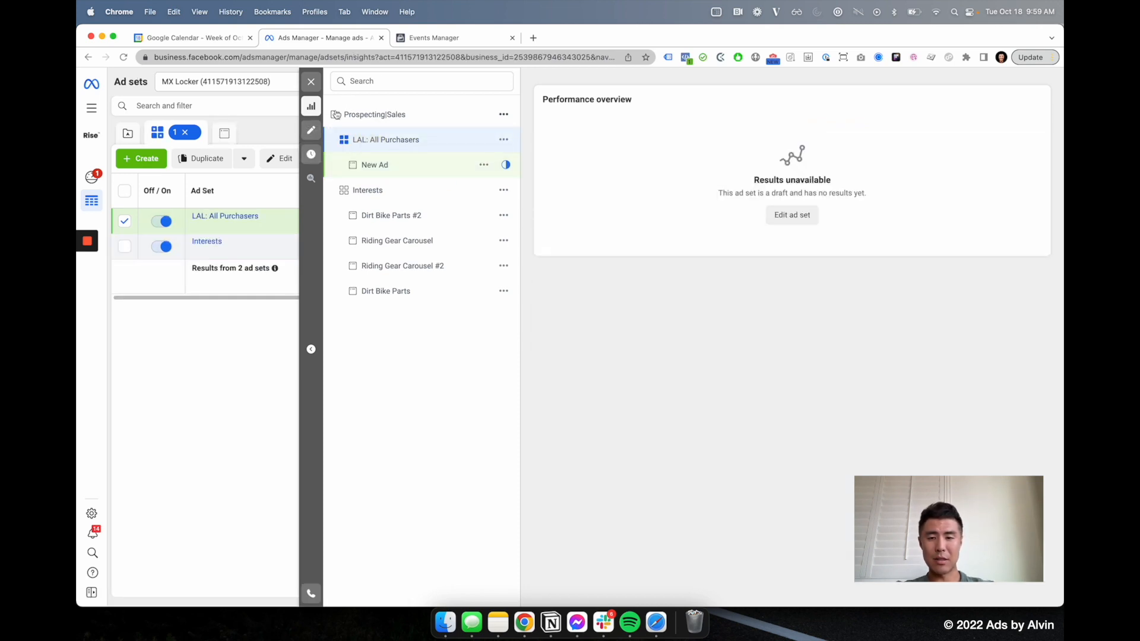
pyautogui.click(311, 129)
pyautogui.scroll(-2, 743, 328)
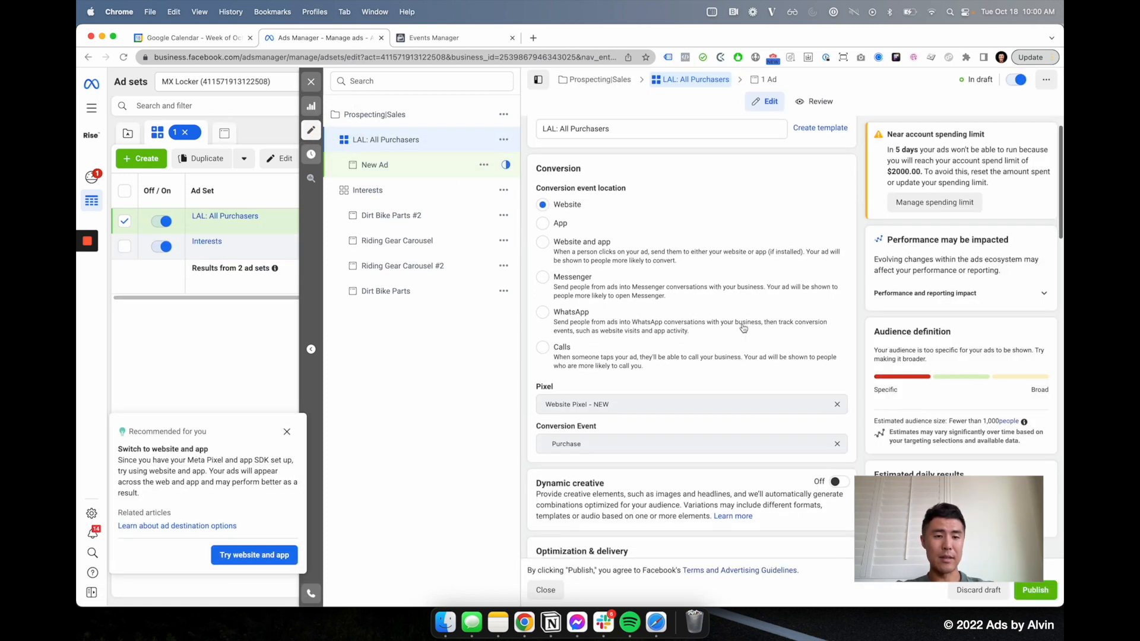
pyautogui.scroll(-1, 743, 328)
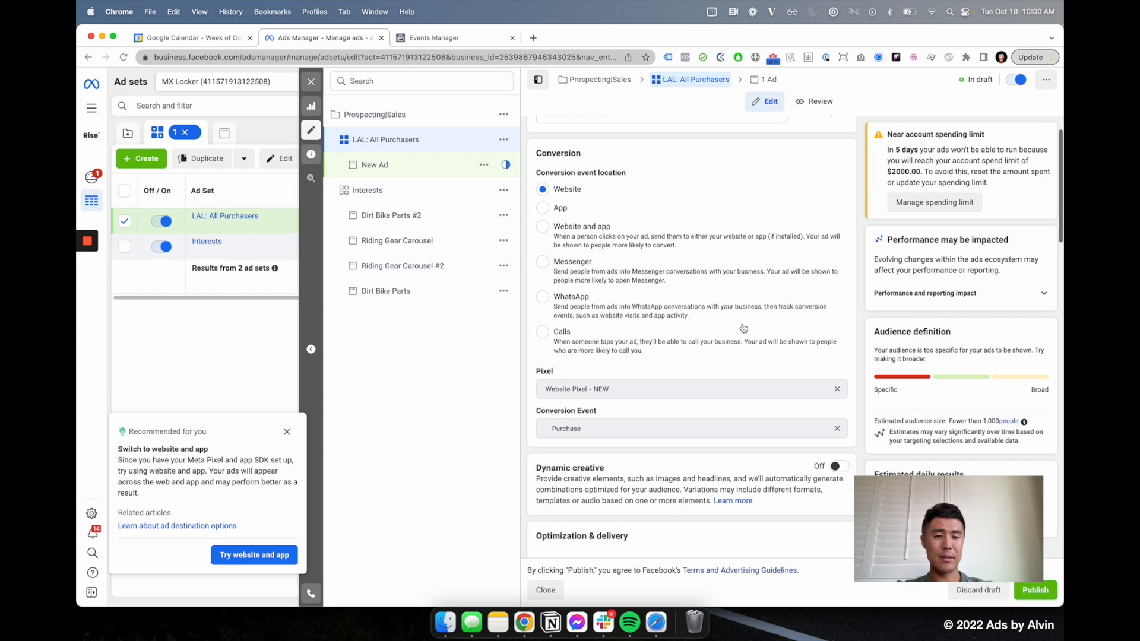
pyautogui.click(272, 241)
pyautogui.click(283, 214)
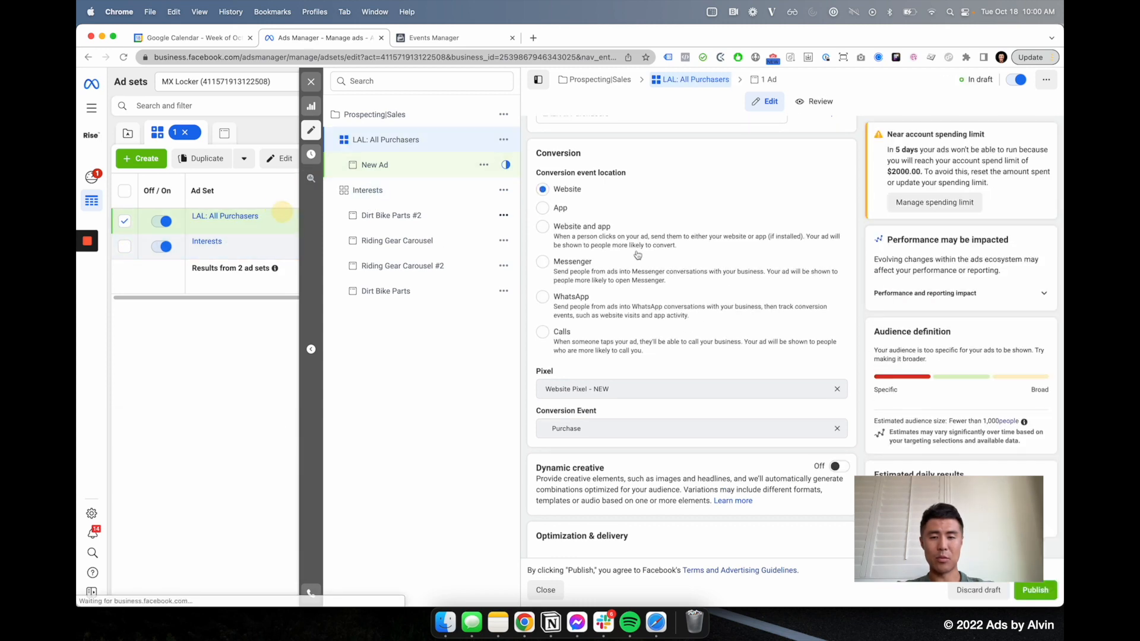
# Add Facebook Reels and Facebook Stories to the ad set's Stories and Reels placements
pyautogui.scroll(-4, 721, 273)
pyautogui.scroll(-15, 722, 273)
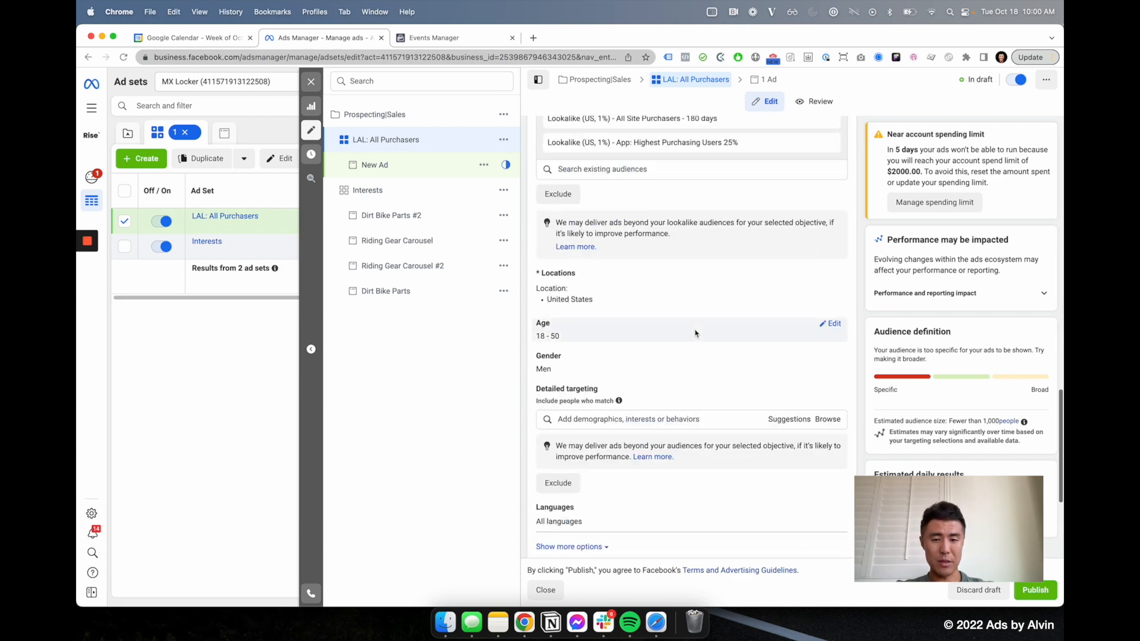
pyautogui.scroll(-8, 682, 374)
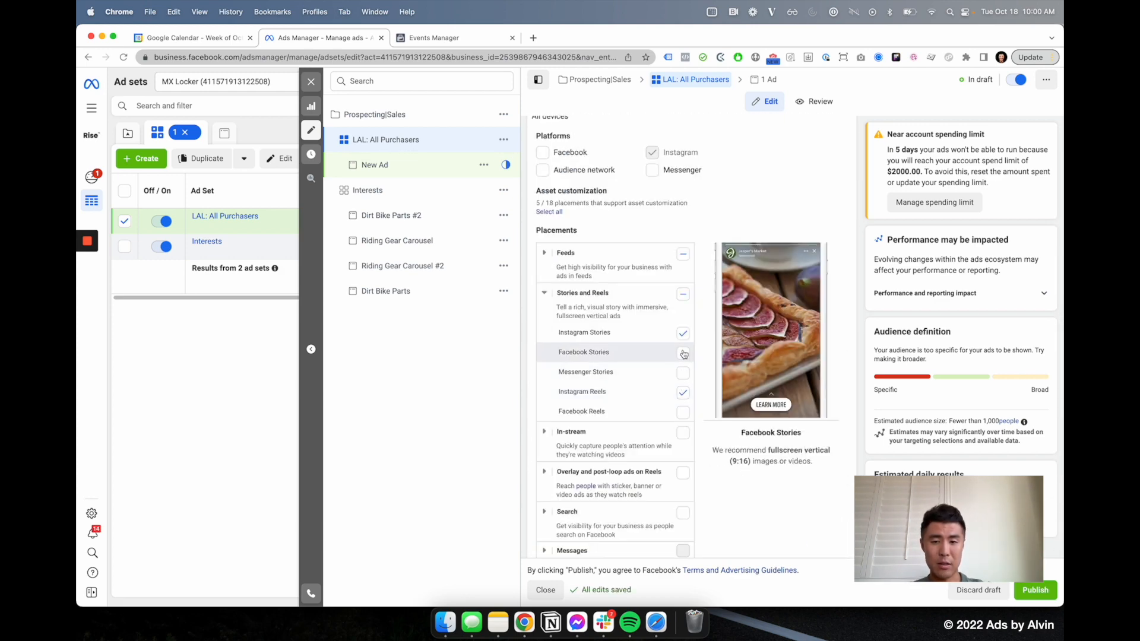
pyautogui.click(683, 412)
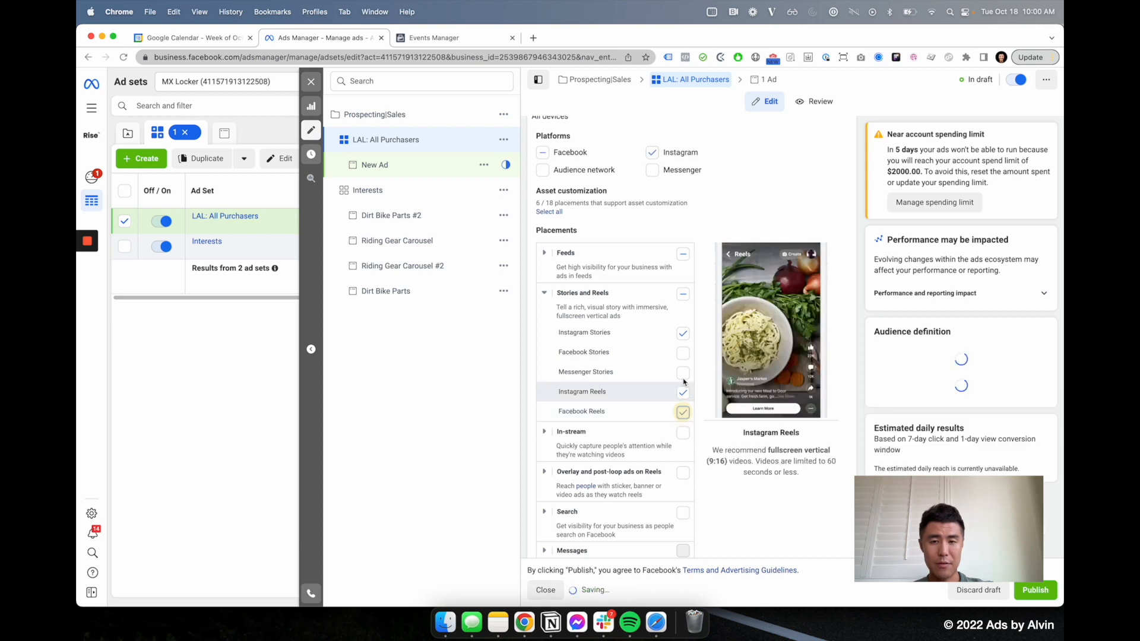
pyautogui.click(684, 354)
# In the Feeds placements, include Facebook Feed and Facebook video feeds and exclude Instagram Shop, then check the remaining placements
pyautogui.click(545, 254)
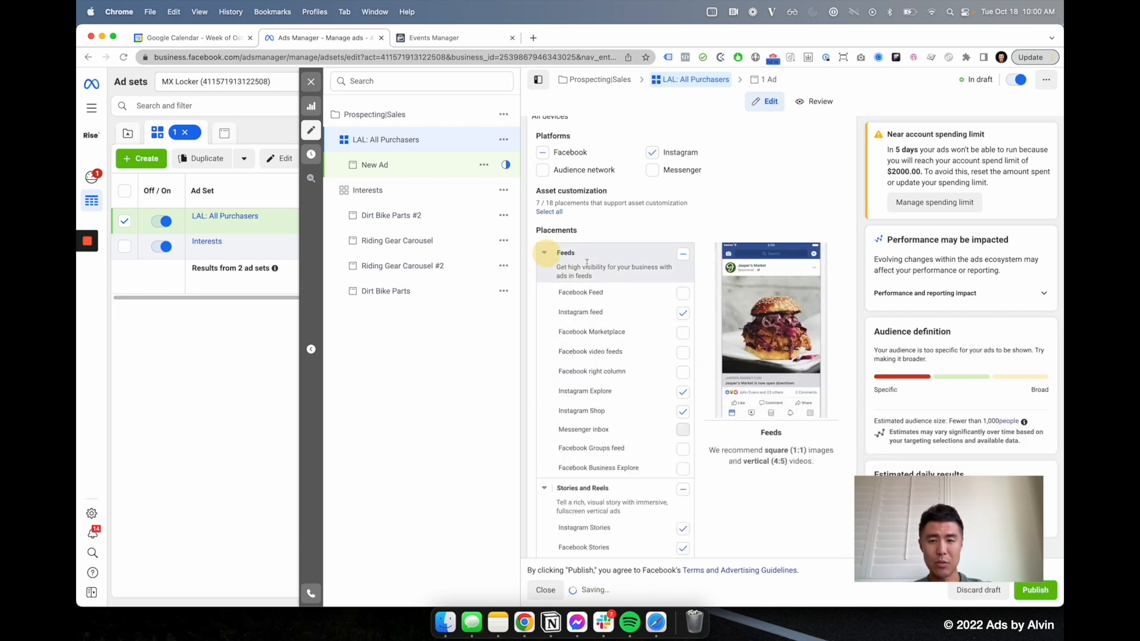
pyautogui.click(684, 295)
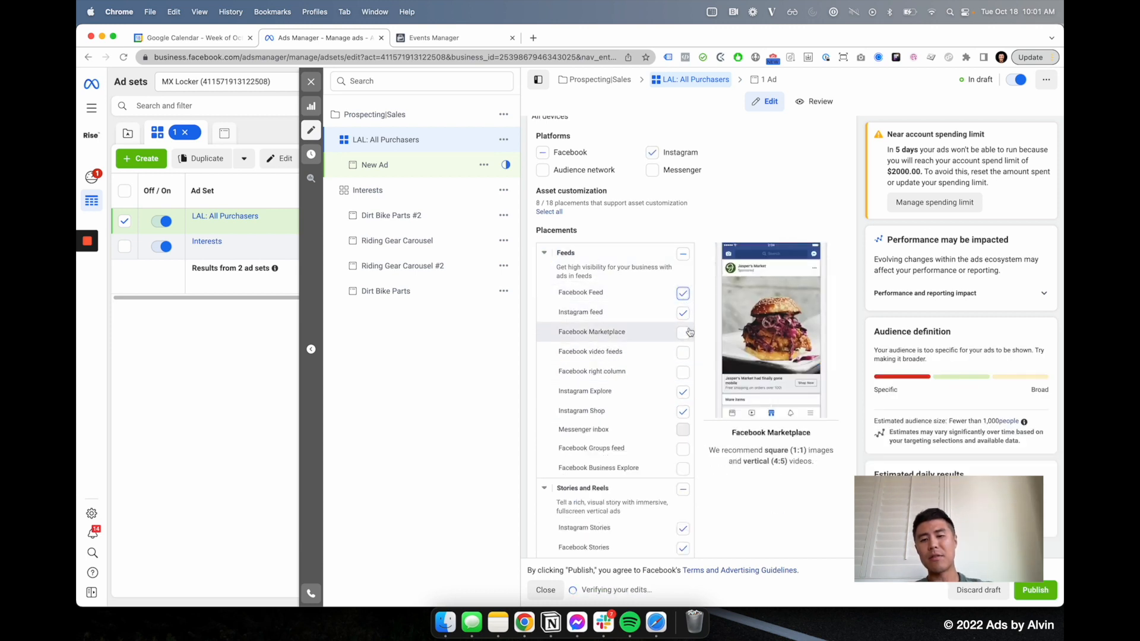
pyautogui.click(682, 359)
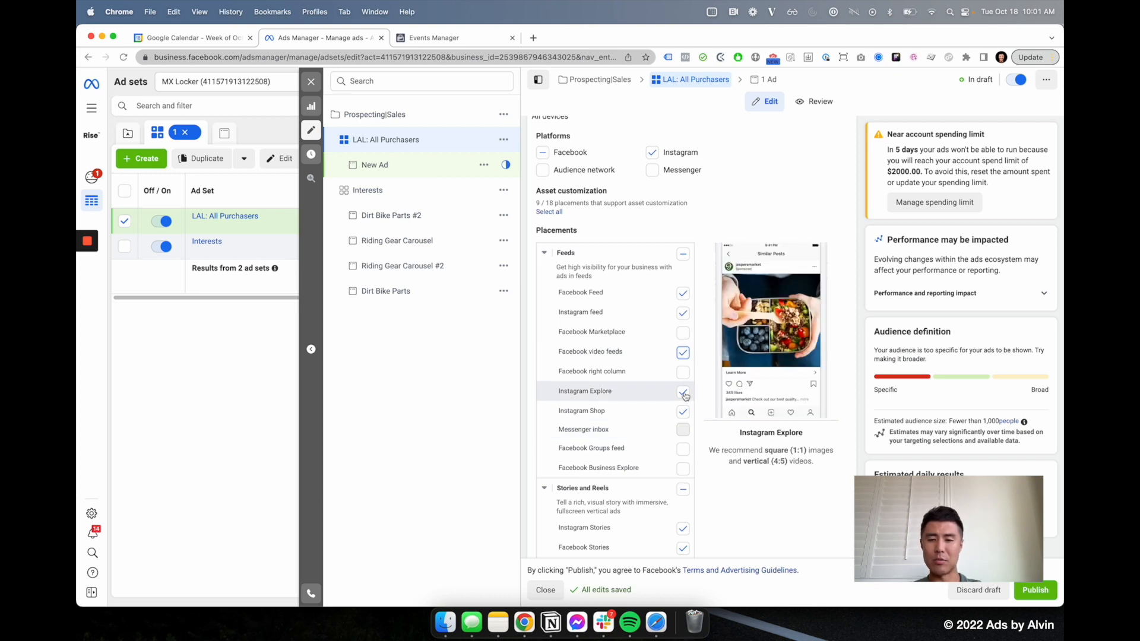
pyautogui.click(683, 411)
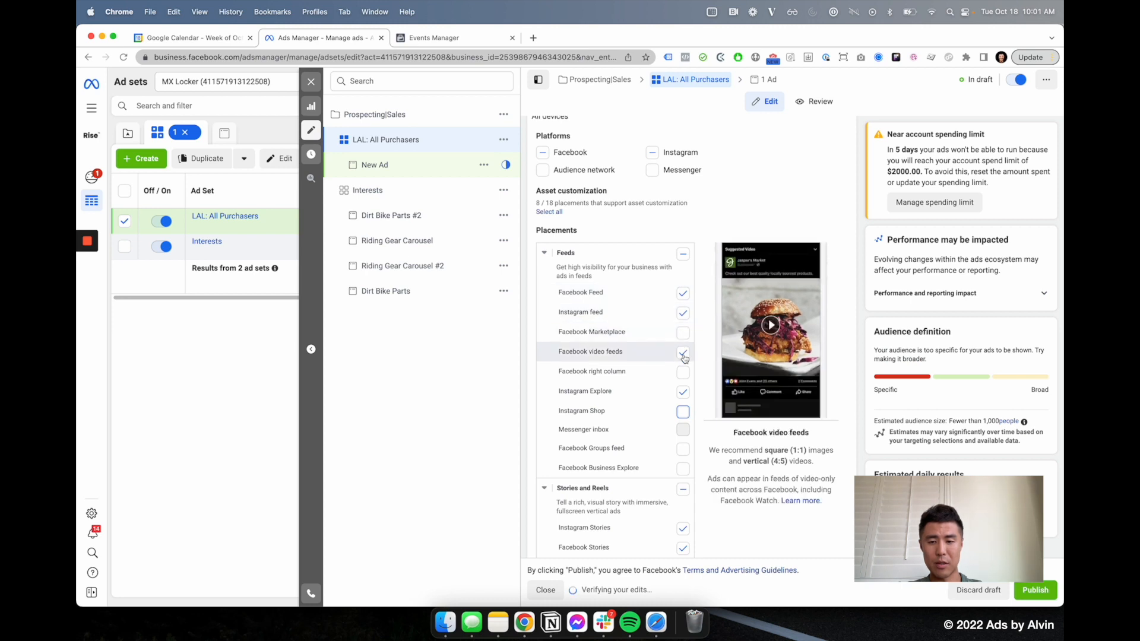
pyautogui.scroll(-5, 682, 421)
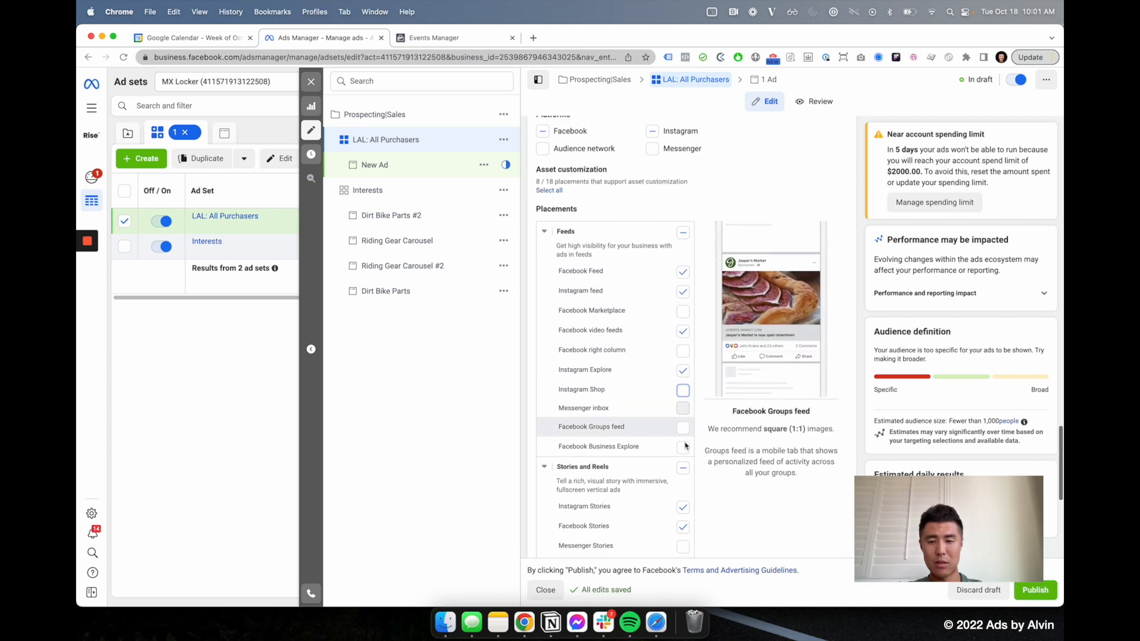
pyautogui.scroll(-1, 685, 445)
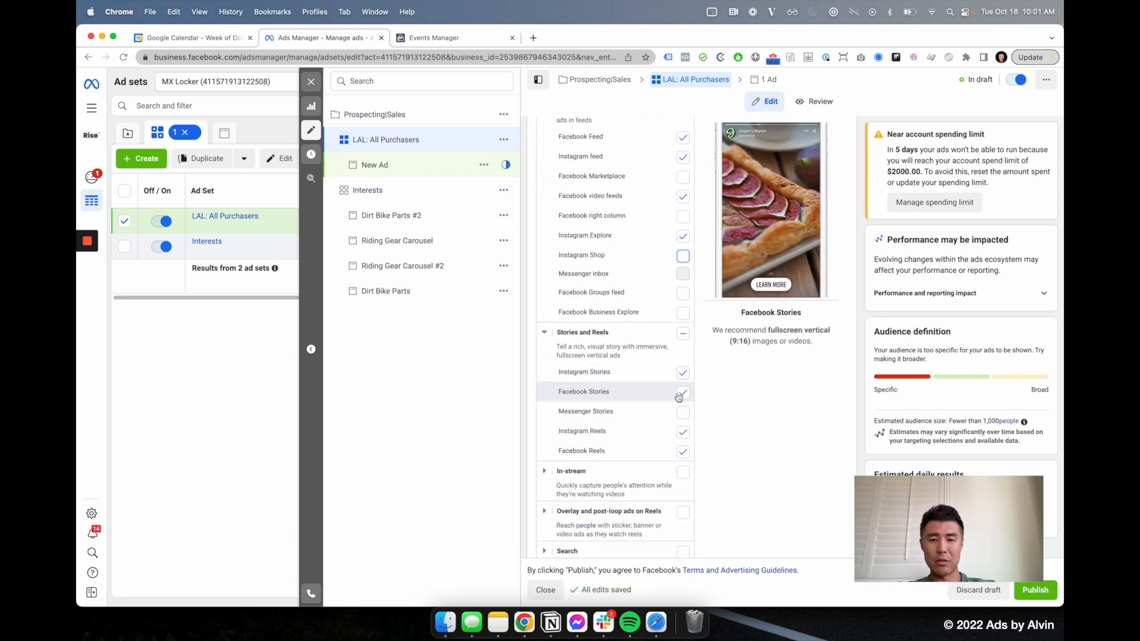
pyautogui.scroll(-7, 683, 434)
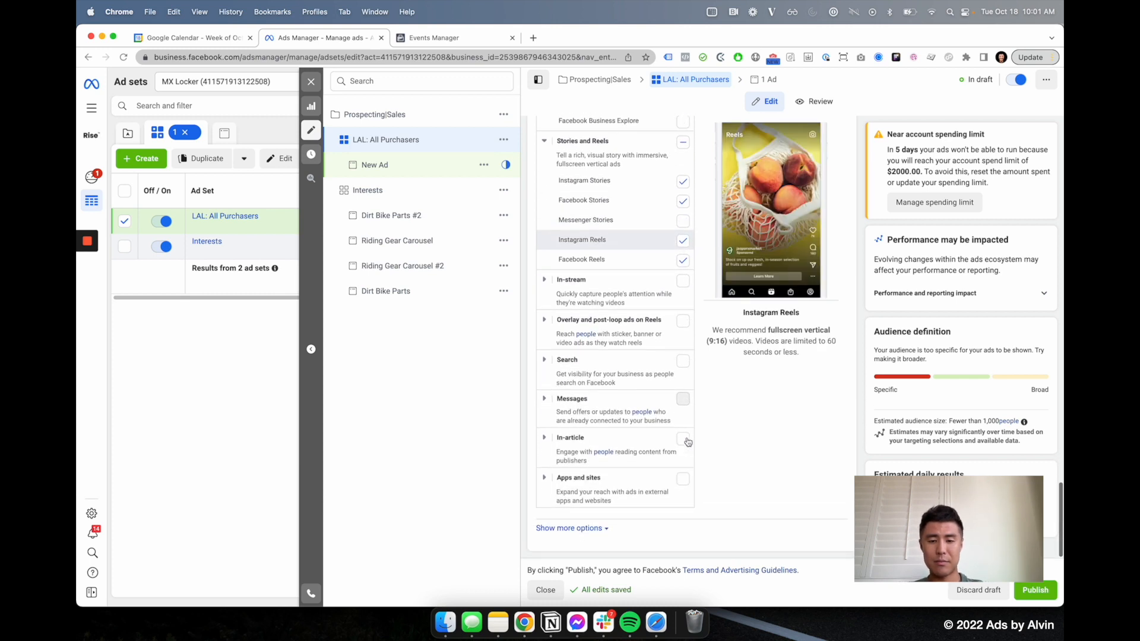
# Reveal the additional placement options, check the device and brand safety settings, and close the ad set editor
pyautogui.click(592, 526)
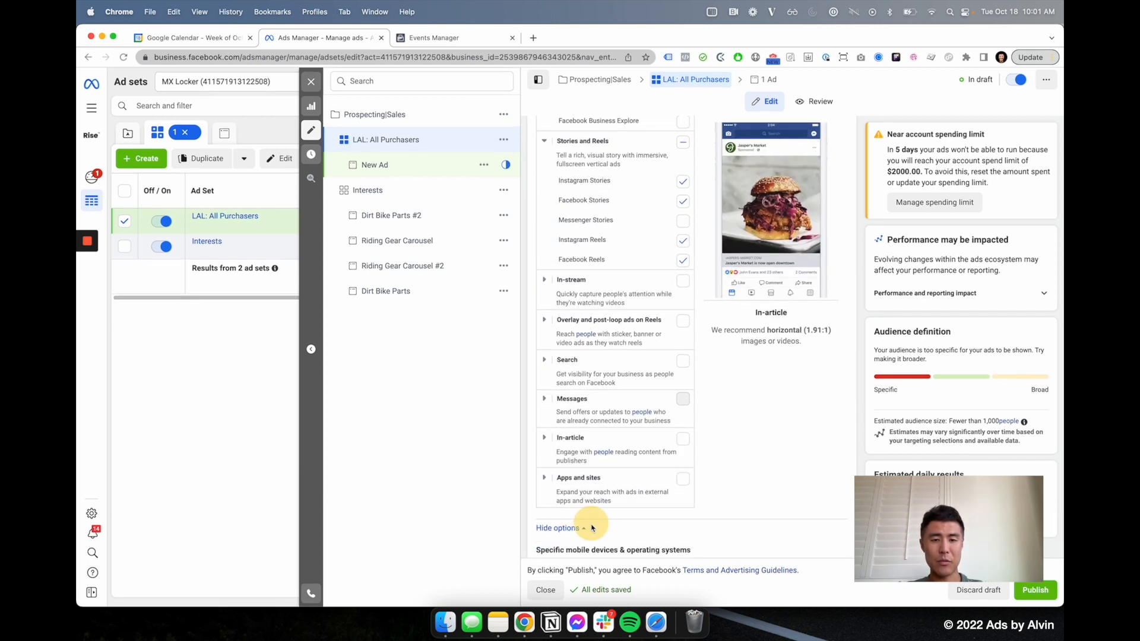
pyautogui.scroll(-5, 623, 463)
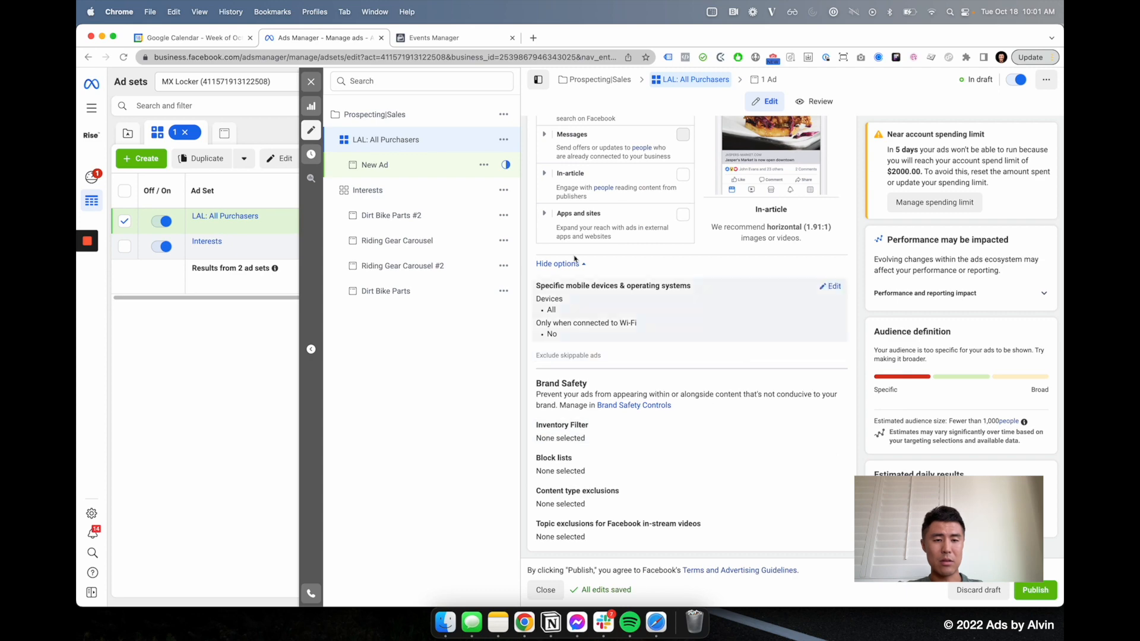
pyautogui.click(310, 81)
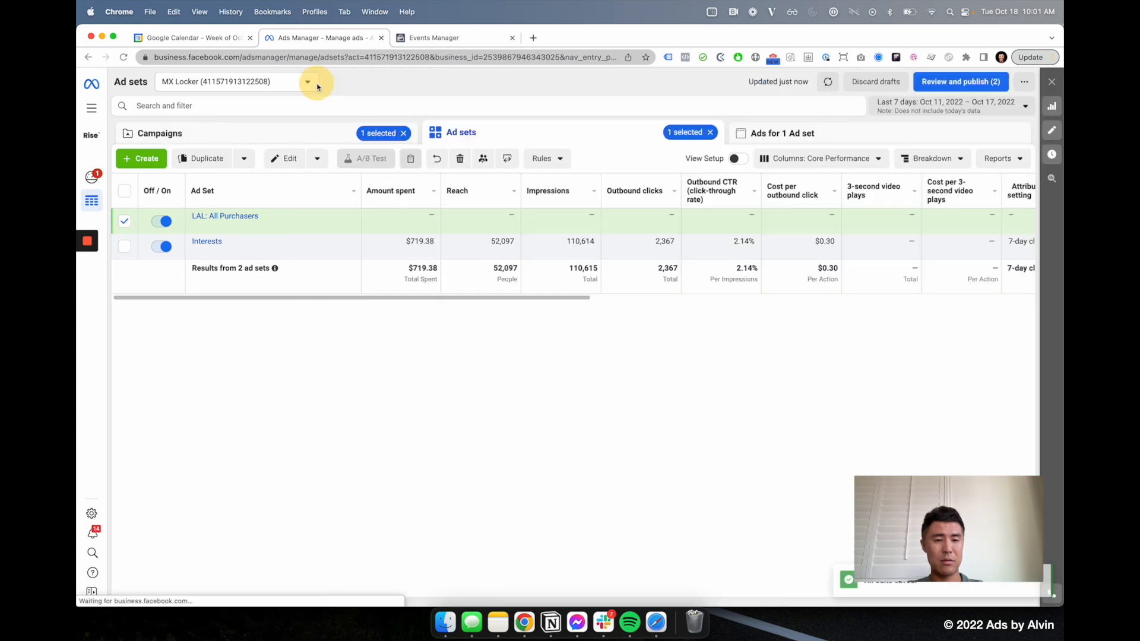
# Go through the campaign list into Prospecting|Sales and open its LAL: All Purchasers ad set for editing
pyautogui.click(303, 141)
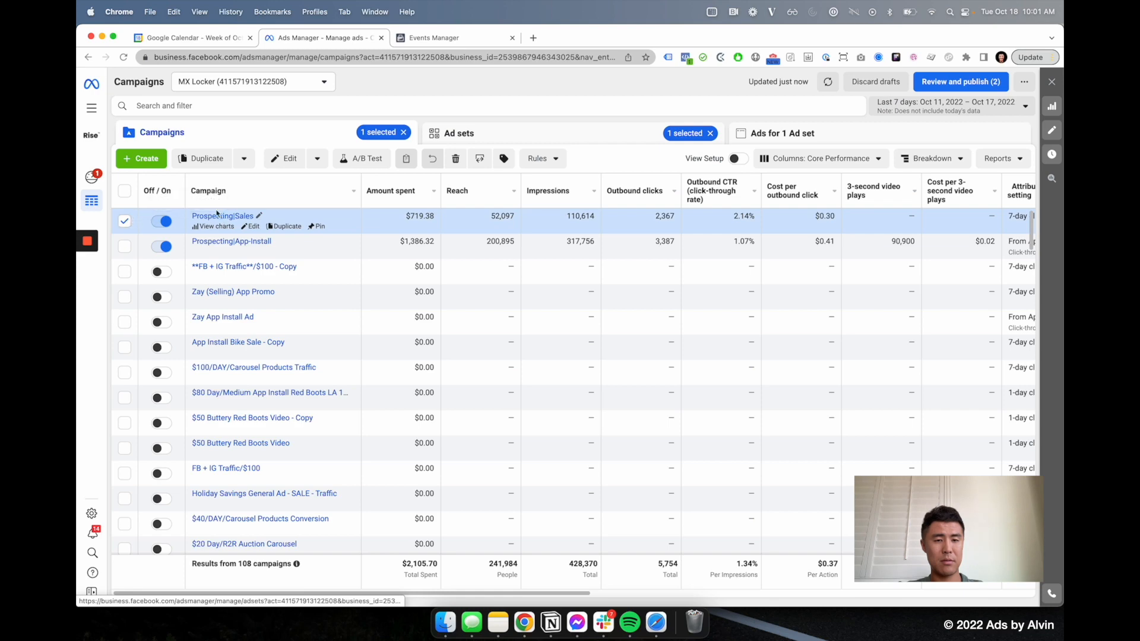
pyautogui.click(248, 217)
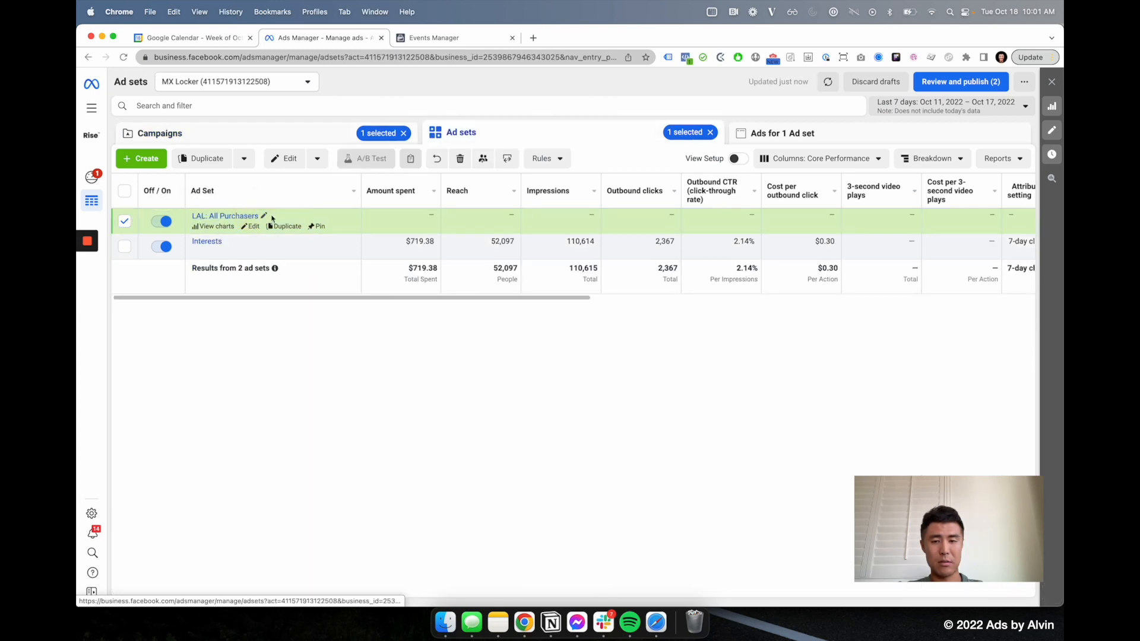
pyautogui.click(252, 226)
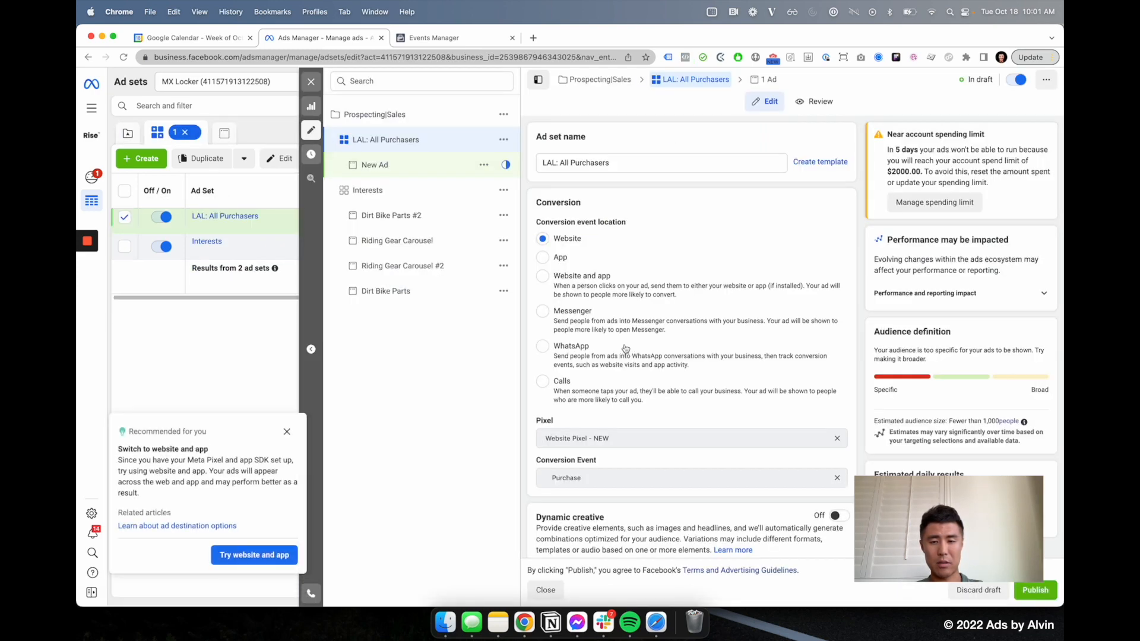
# Exclude the custom audiences 10s video viewers and 3s Video Viewers from the LAL: All Purchasers ad set
pyautogui.scroll(-15, 593, 350)
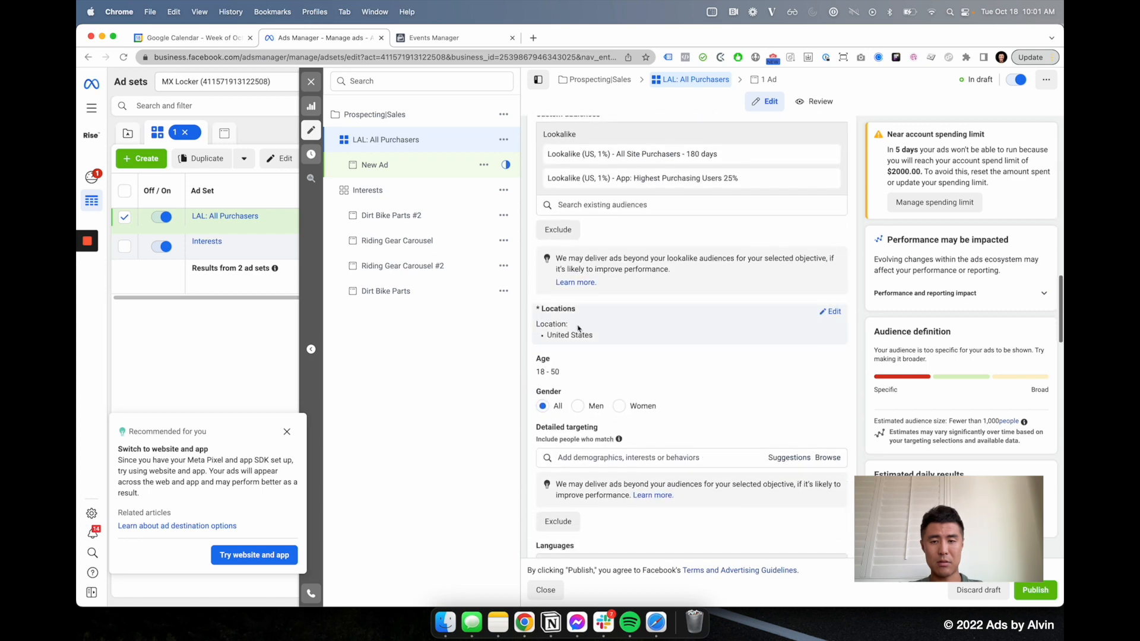
pyautogui.click(563, 227)
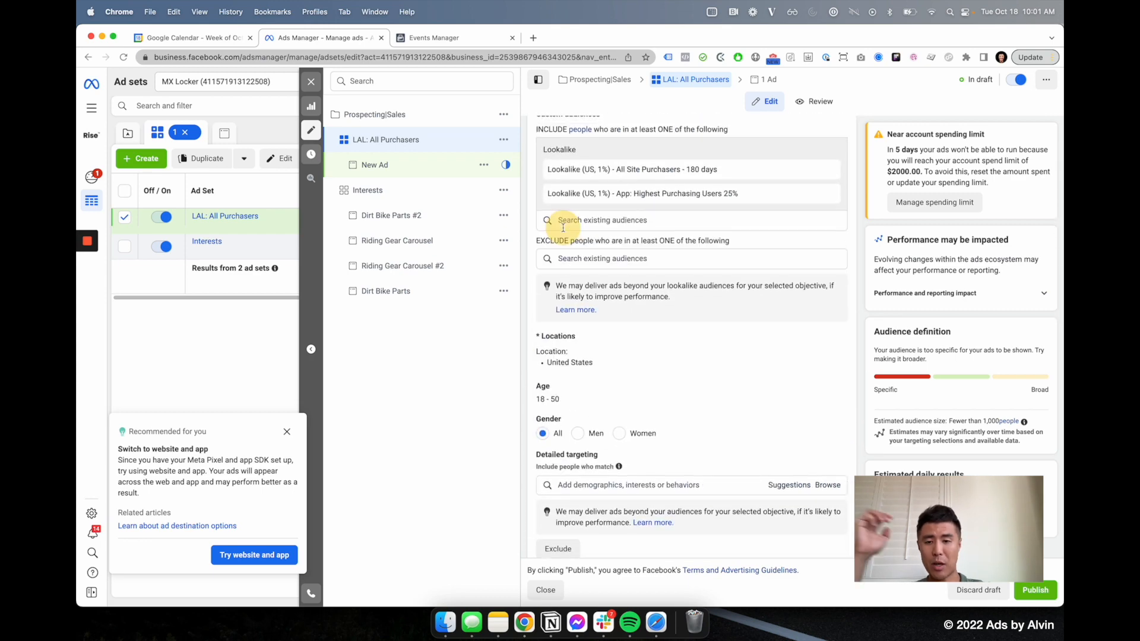
pyautogui.click(577, 257)
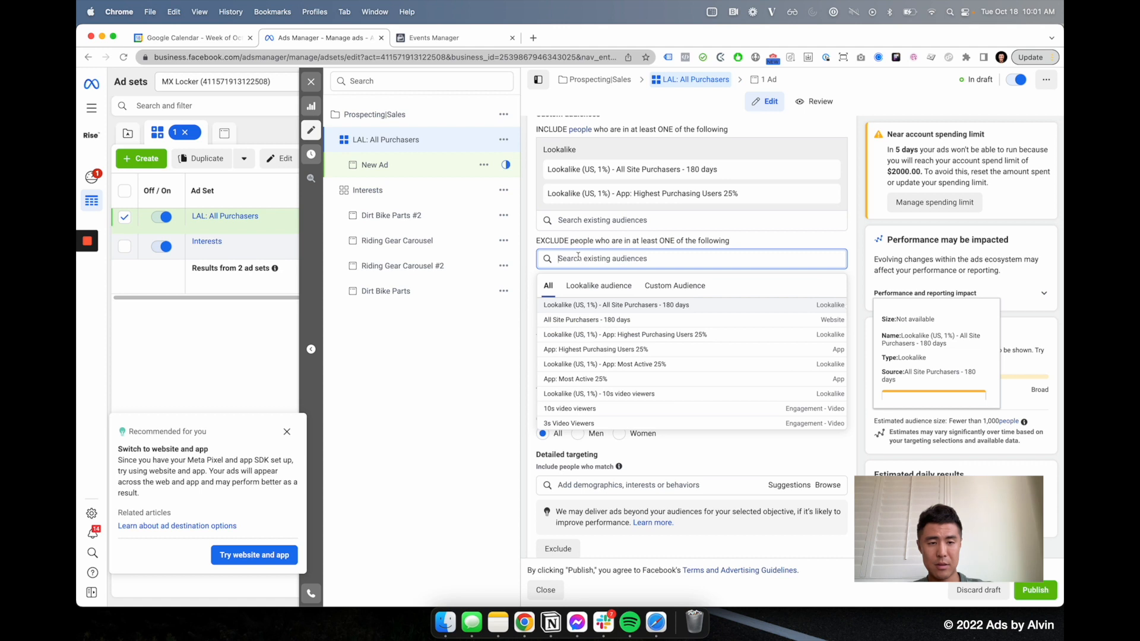
pyautogui.write('vid')
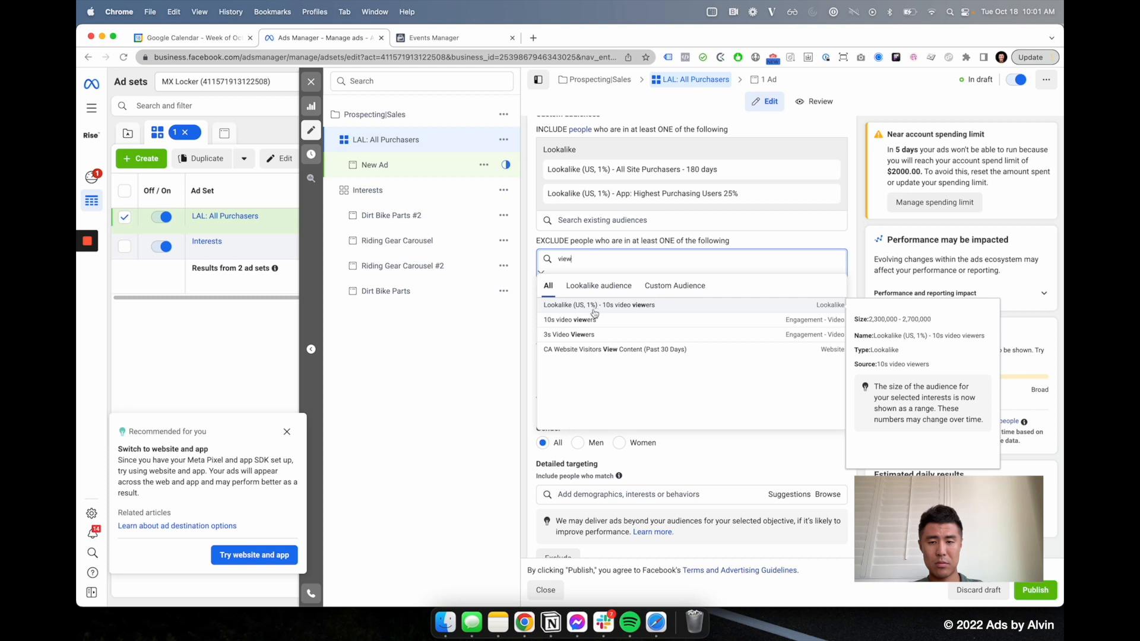
pyautogui.click(594, 320)
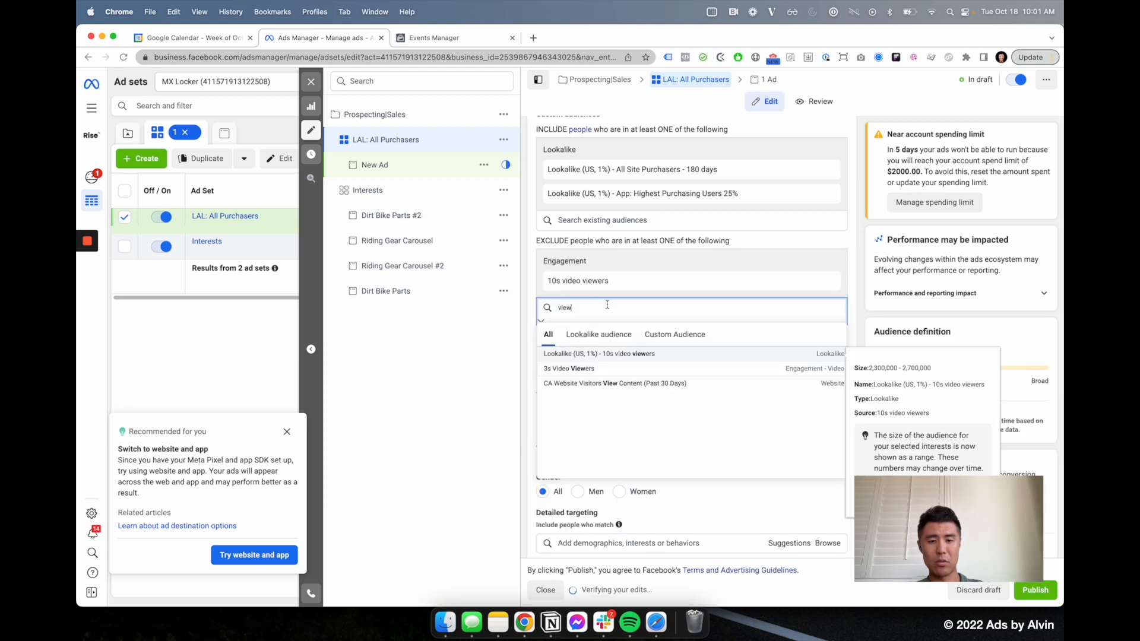
pyautogui.click(579, 368)
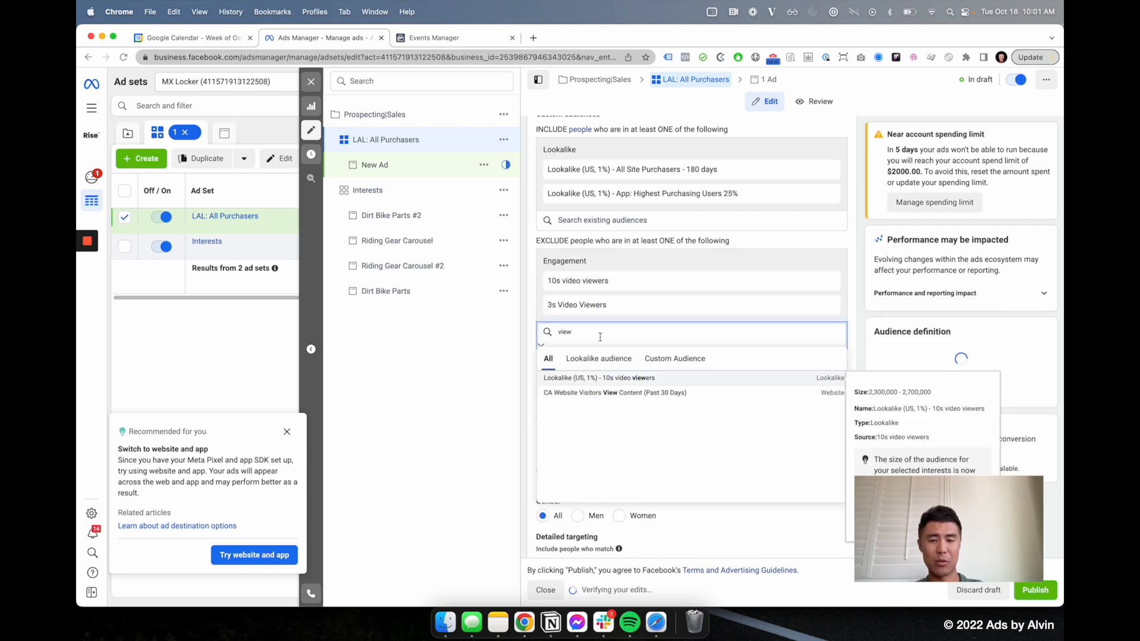
pyautogui.click(477, 343)
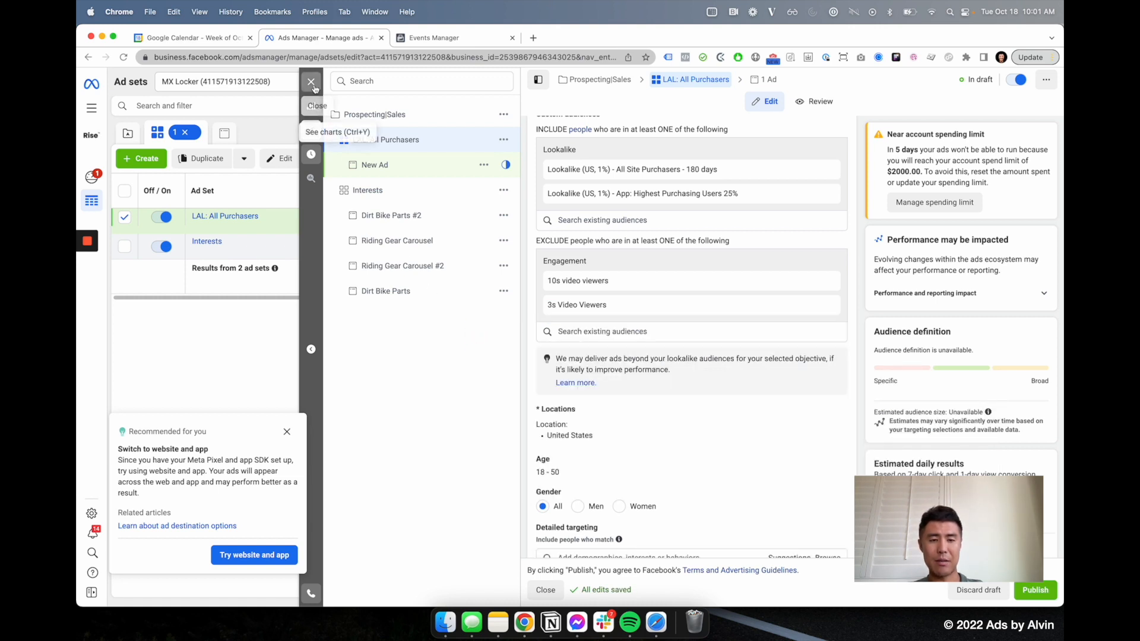
# Add All Site Purchasers - 180 days to the excluded audiences and close the ad set editor
pyautogui.click(604, 329)
pyautogui.write('purch')
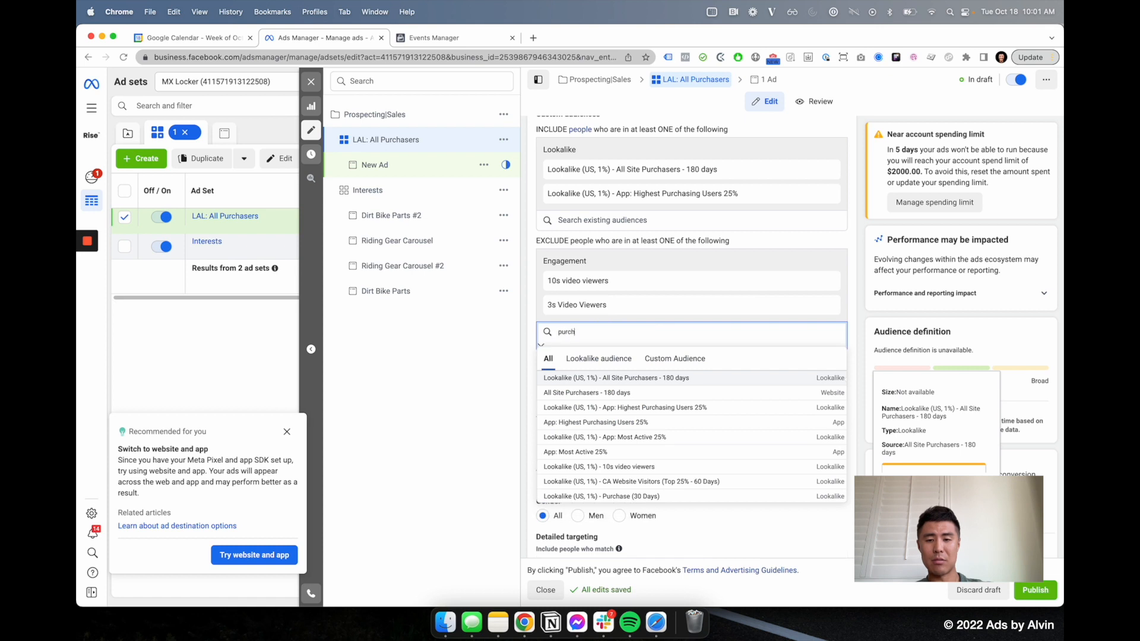
pyautogui.click(588, 392)
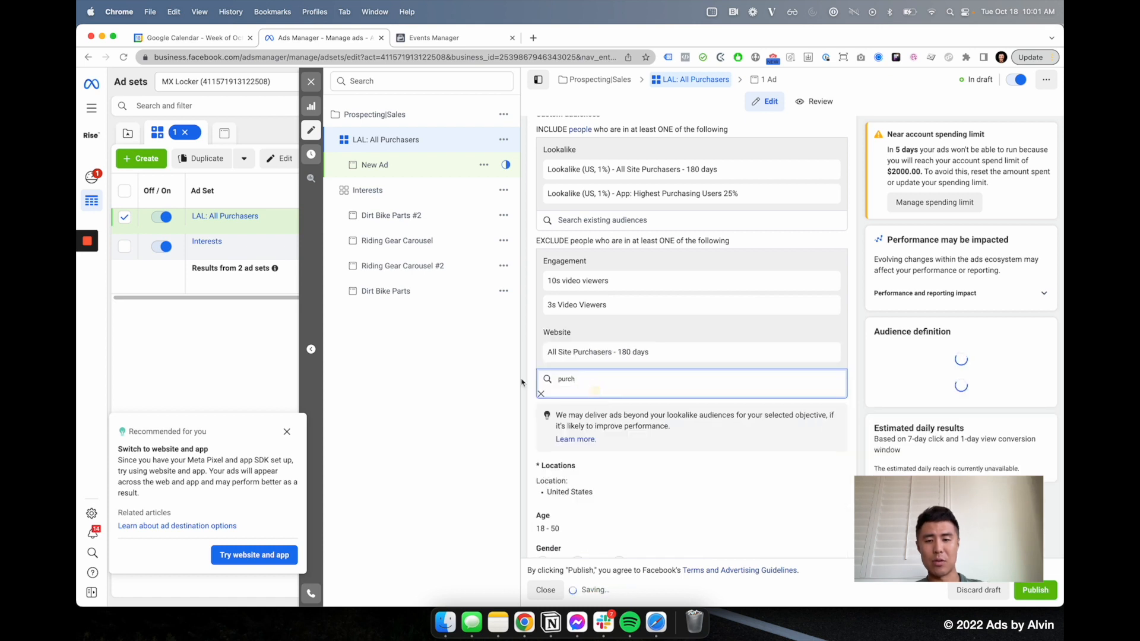
pyautogui.click(447, 363)
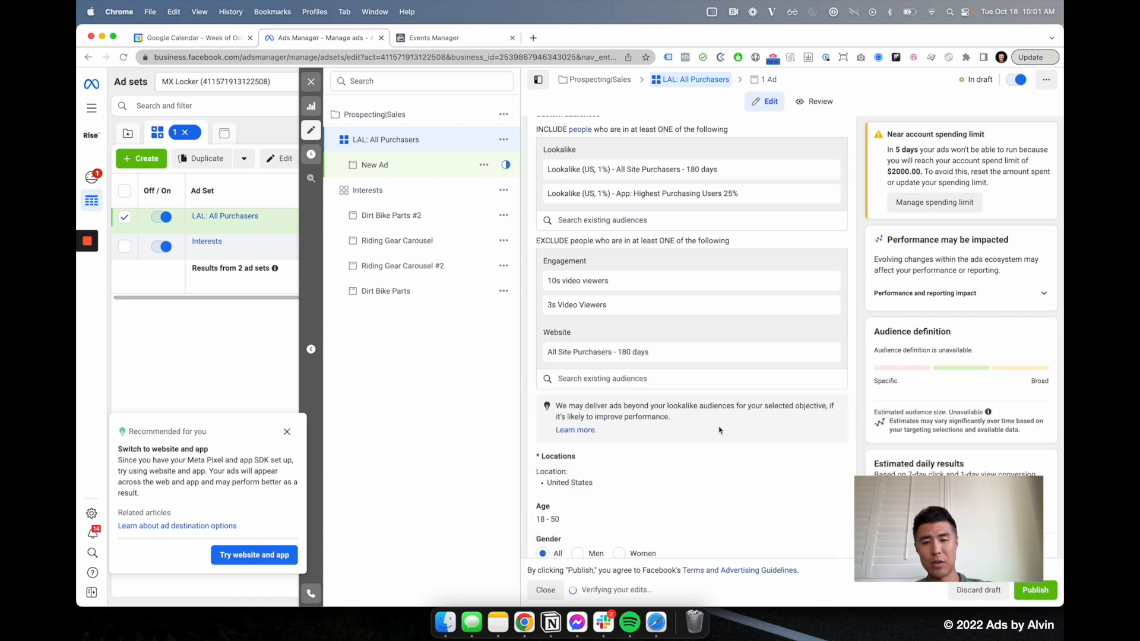
pyautogui.click(310, 81)
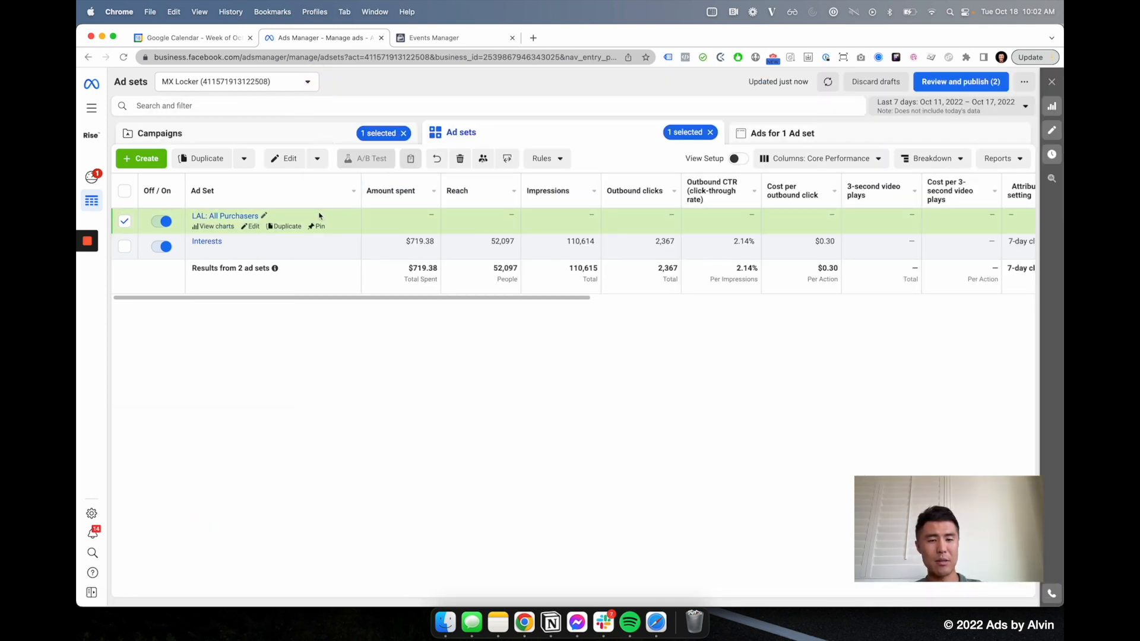
# Duplicate the LAL: All Purchasers ad set once into the existing campaign Prospecting|Sales
pyautogui.click(217, 159)
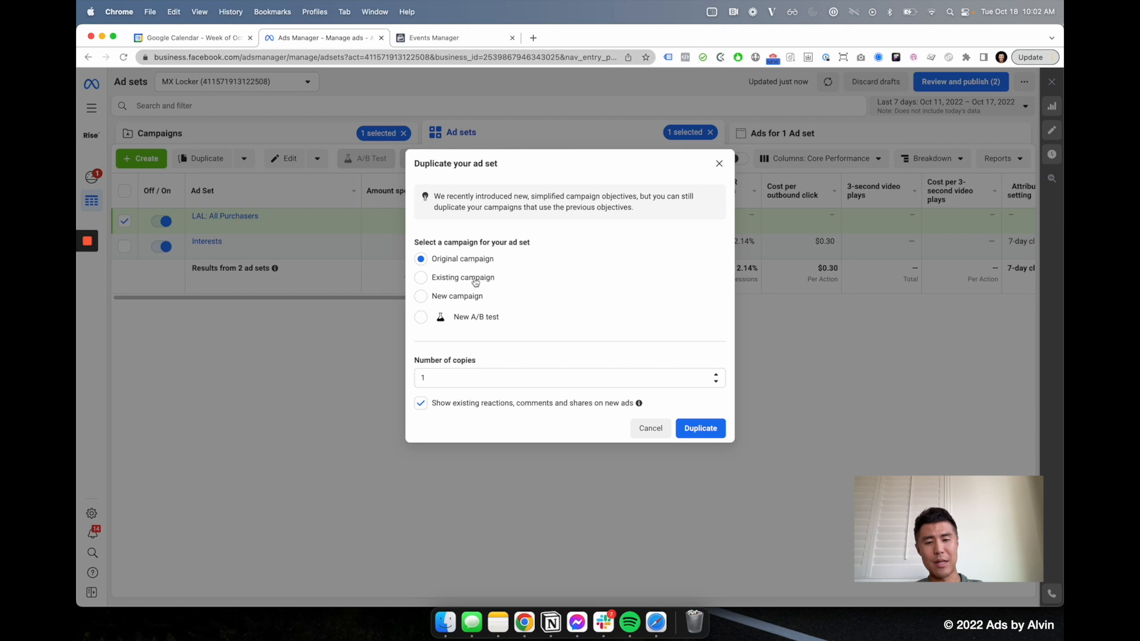
pyautogui.click(475, 282)
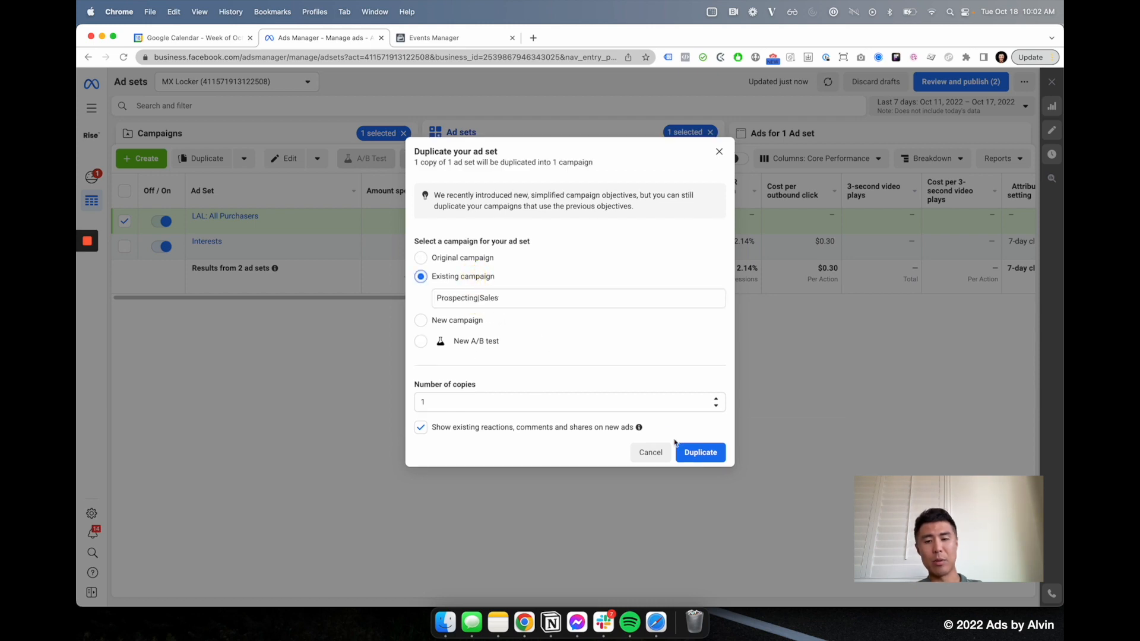
pyautogui.moveTo(647, 436)
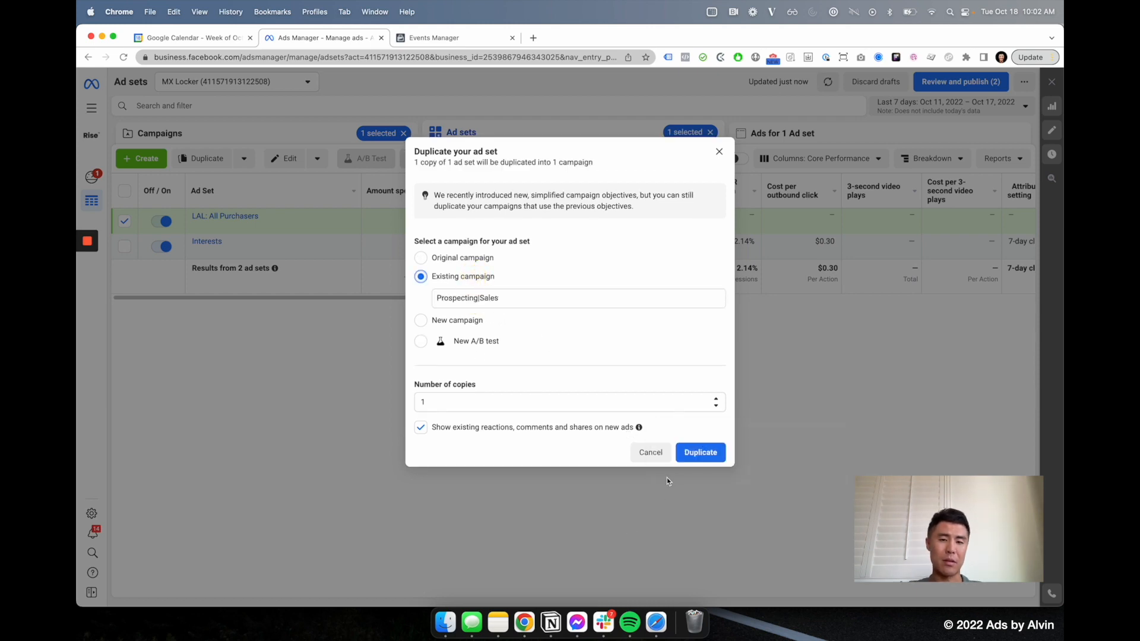
pyautogui.click(686, 456)
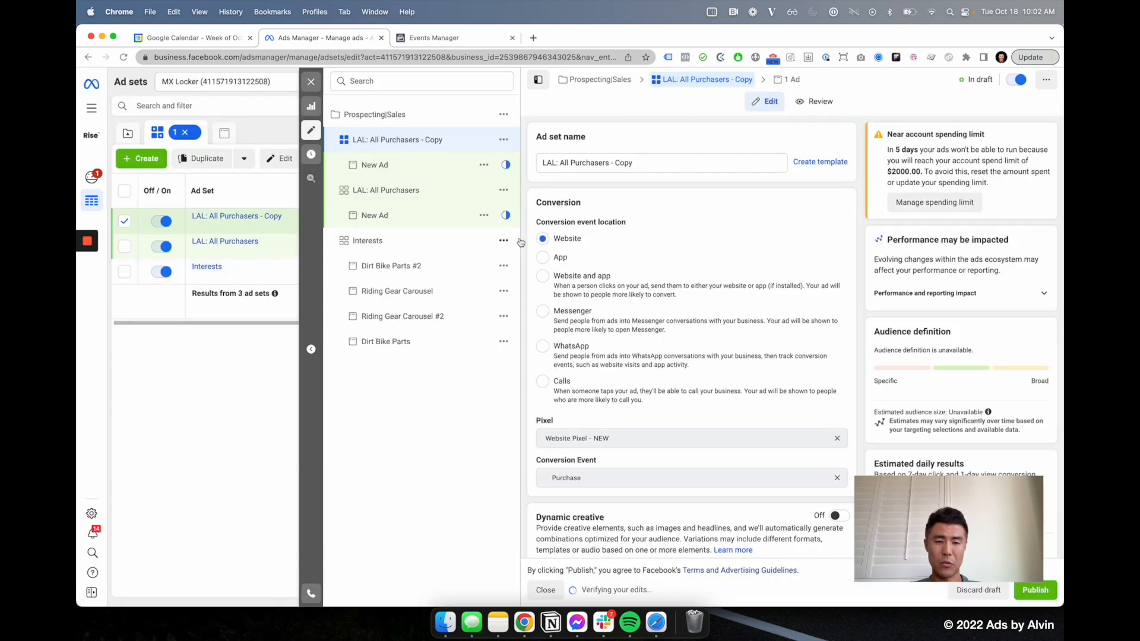
# Remove both purchaser lookalikes, All Site Purchasers - 180 days and App: Highest Purchasing Users 25%, from the copy's included audiences
pyautogui.scroll(-6, 604, 328)
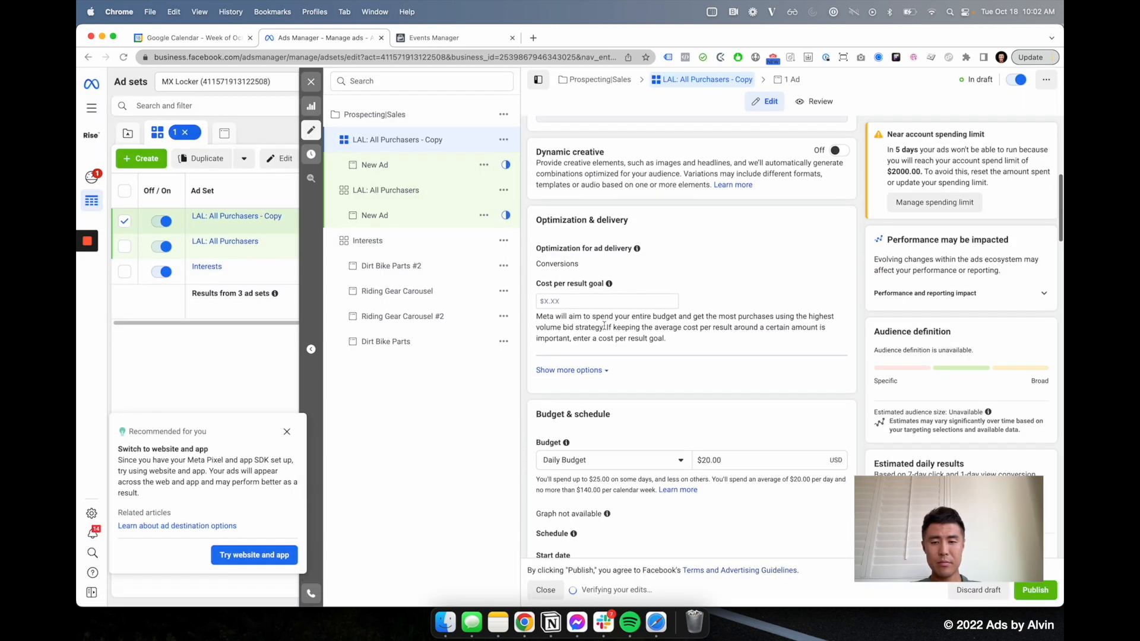
pyautogui.moveTo(79, 292)
pyautogui.scroll(-5, 636, 316)
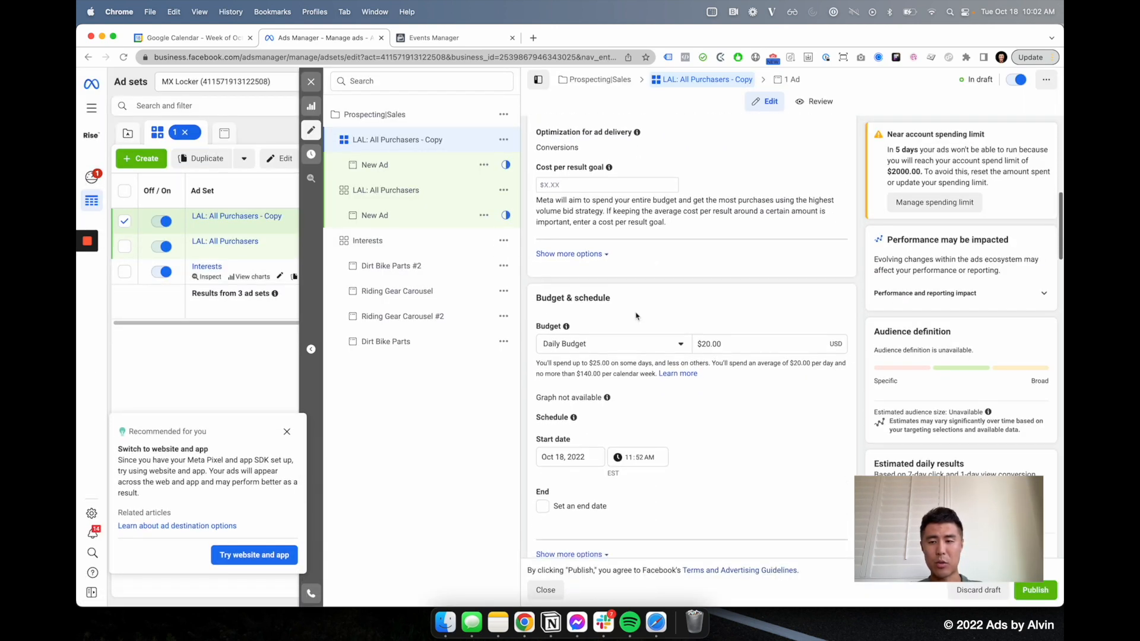
pyautogui.scroll(-10, 637, 316)
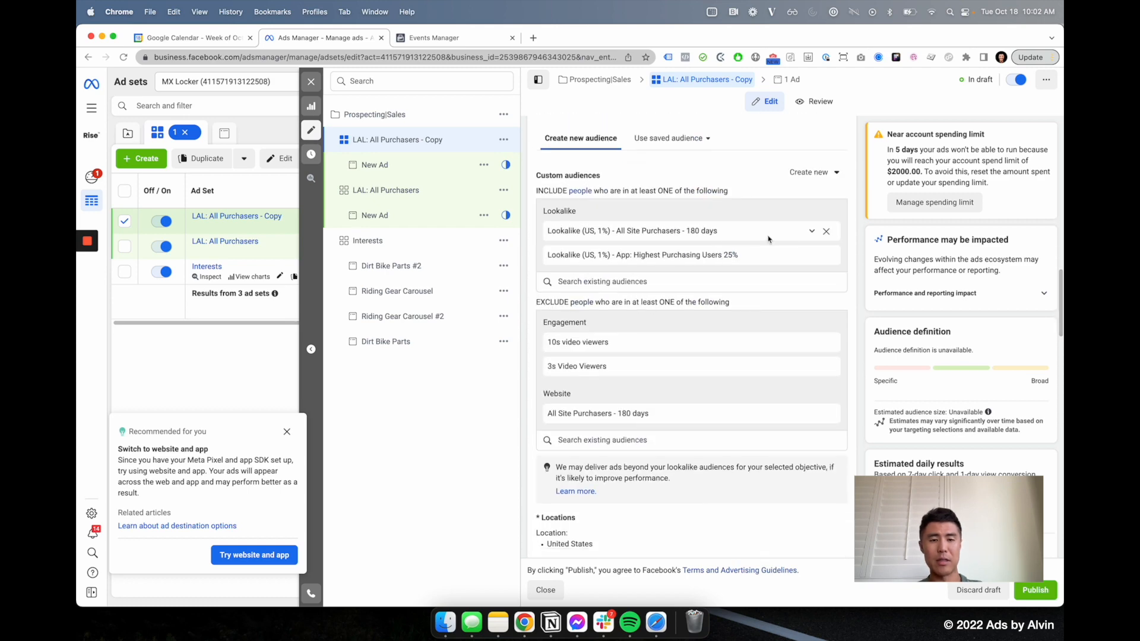
pyautogui.click(825, 232)
pyautogui.click(826, 232)
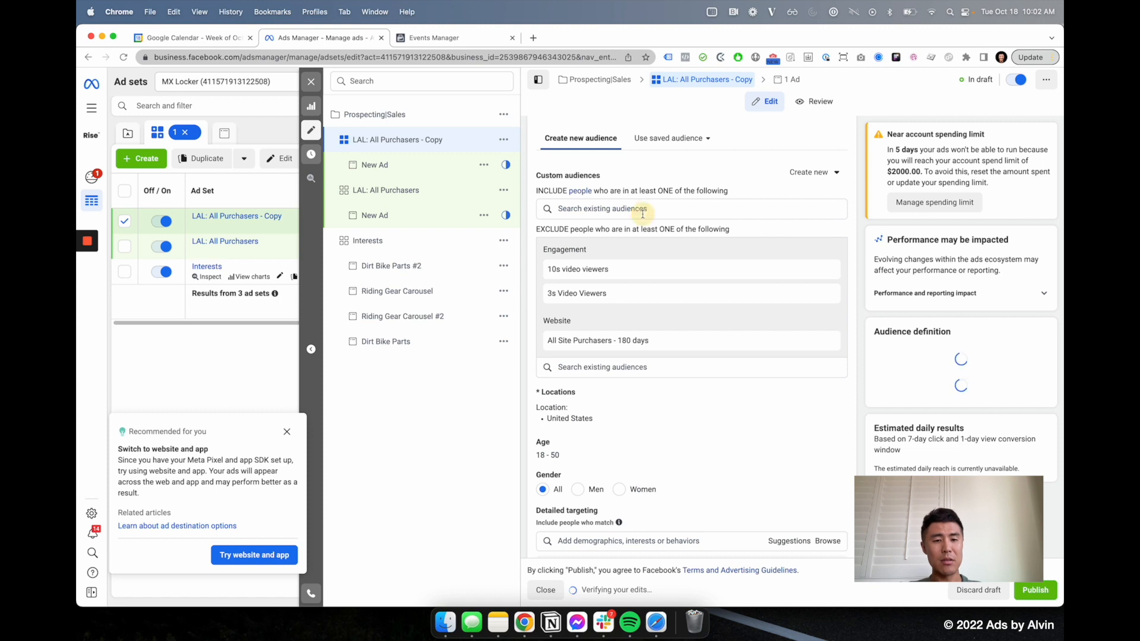
# Include Lookalike (US, 1%) - 10s video viewers in the copied ad set and check its remaining targeting and placements
pyautogui.click(642, 213)
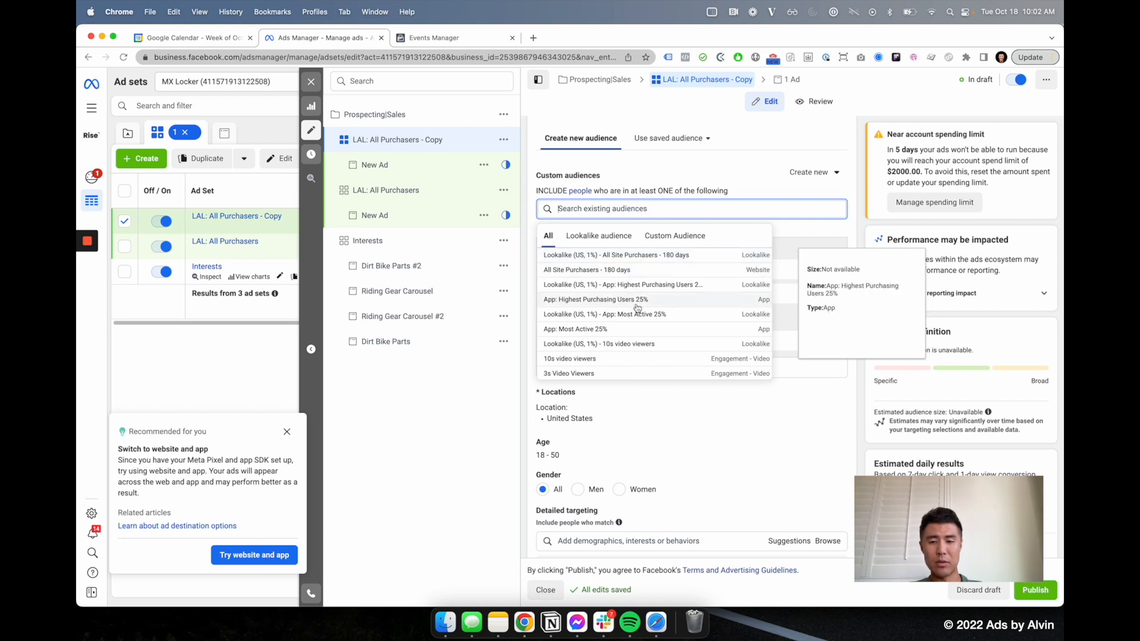
pyautogui.click(630, 345)
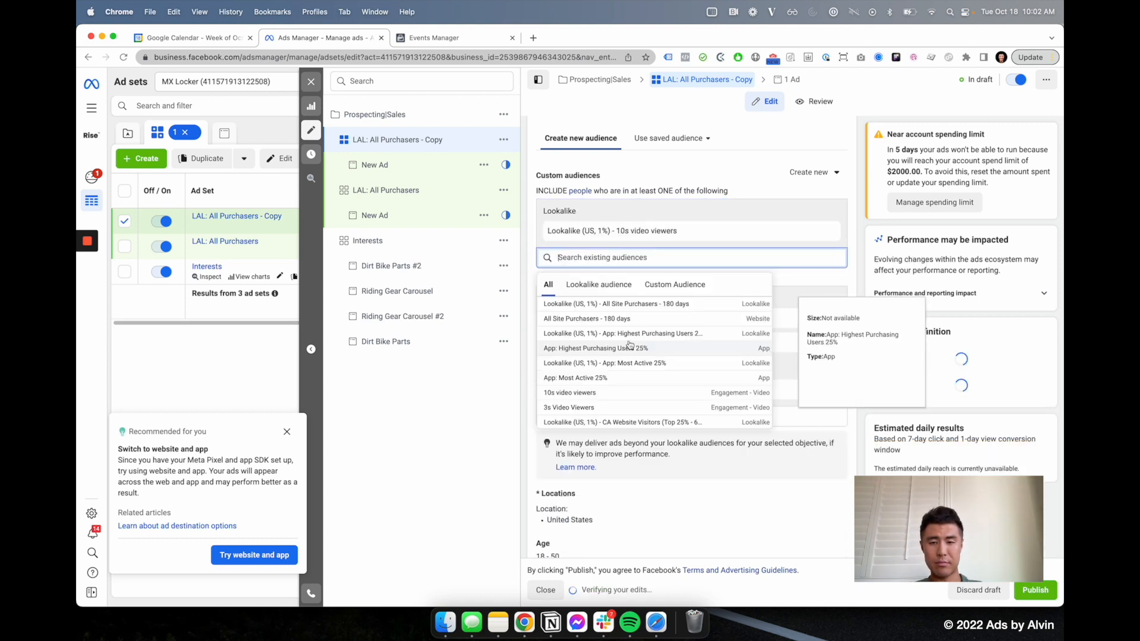
pyautogui.scroll(-5, 766, 451)
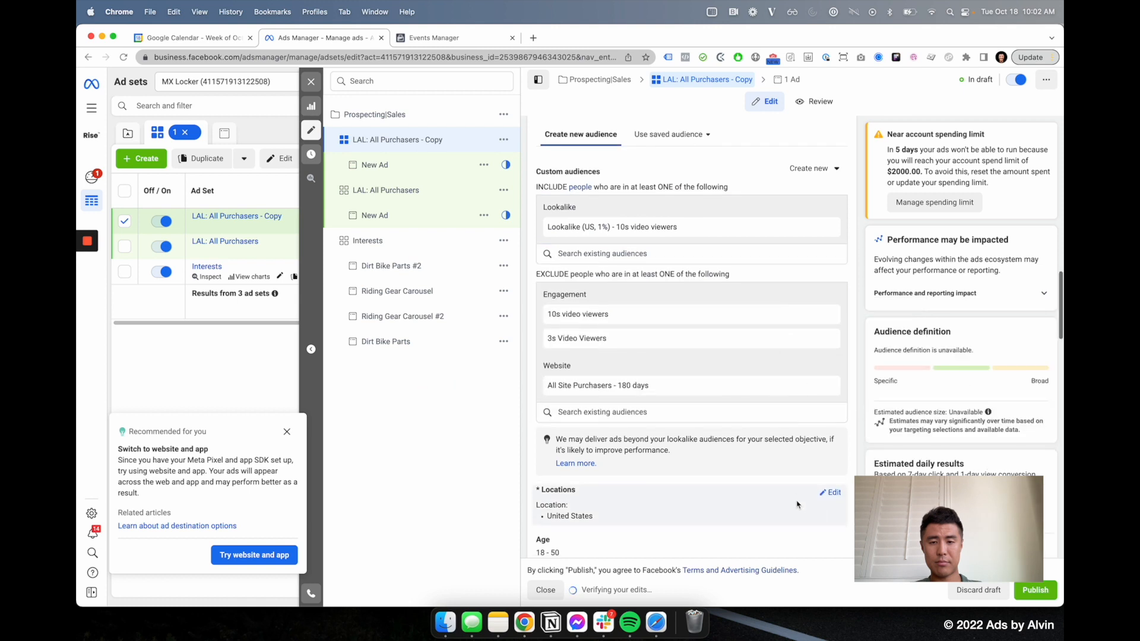
pyautogui.scroll(-3, 797, 504)
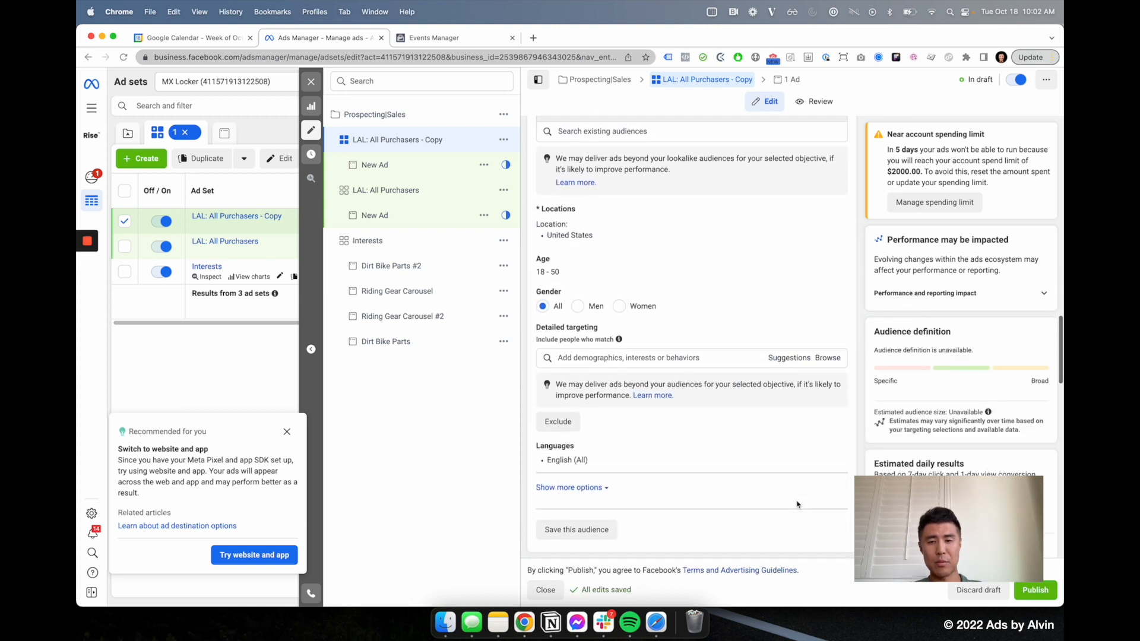
pyautogui.scroll(-6, 797, 505)
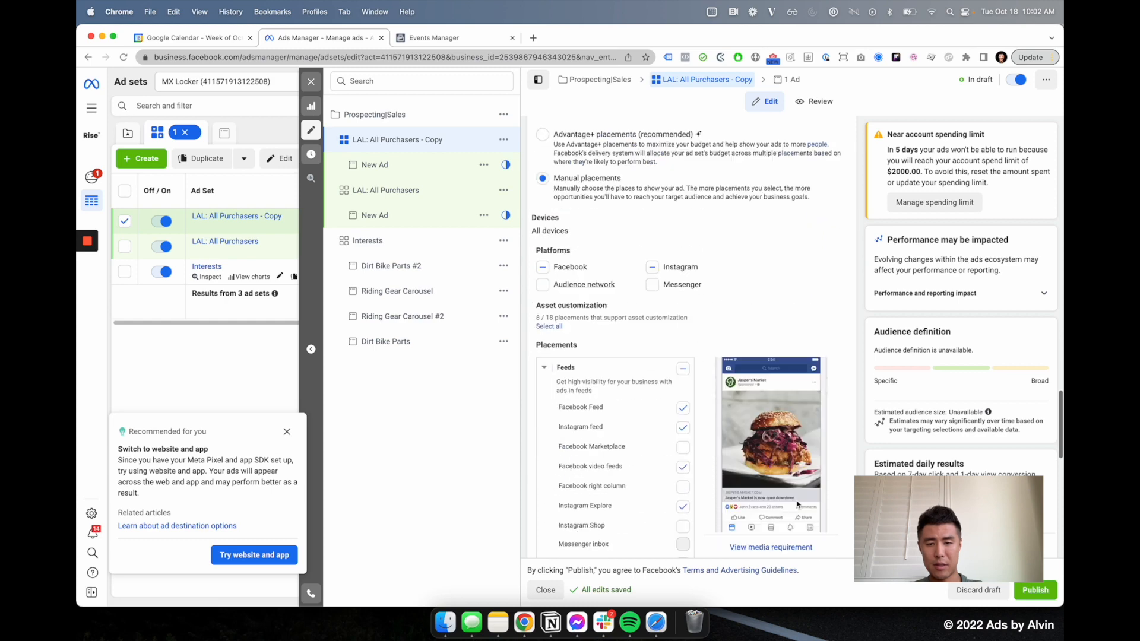
pyautogui.scroll(15, 598, 158)
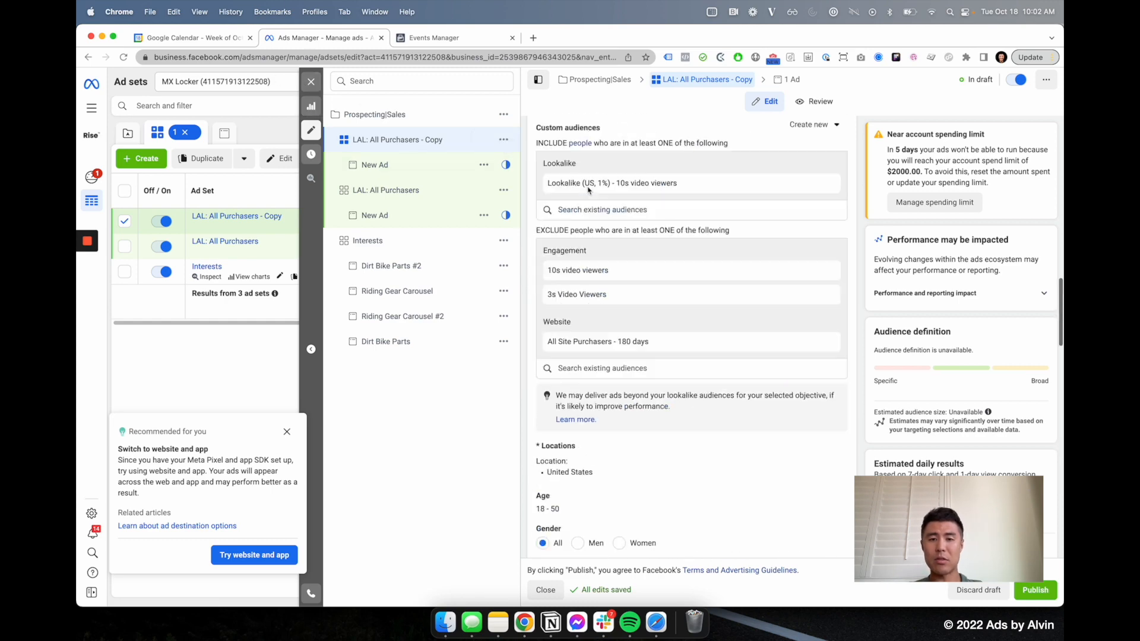
# Rename the copied ad set LAL: 10s Video Viewers, close its editor and return to the campaign list
pyautogui.click(559, 164)
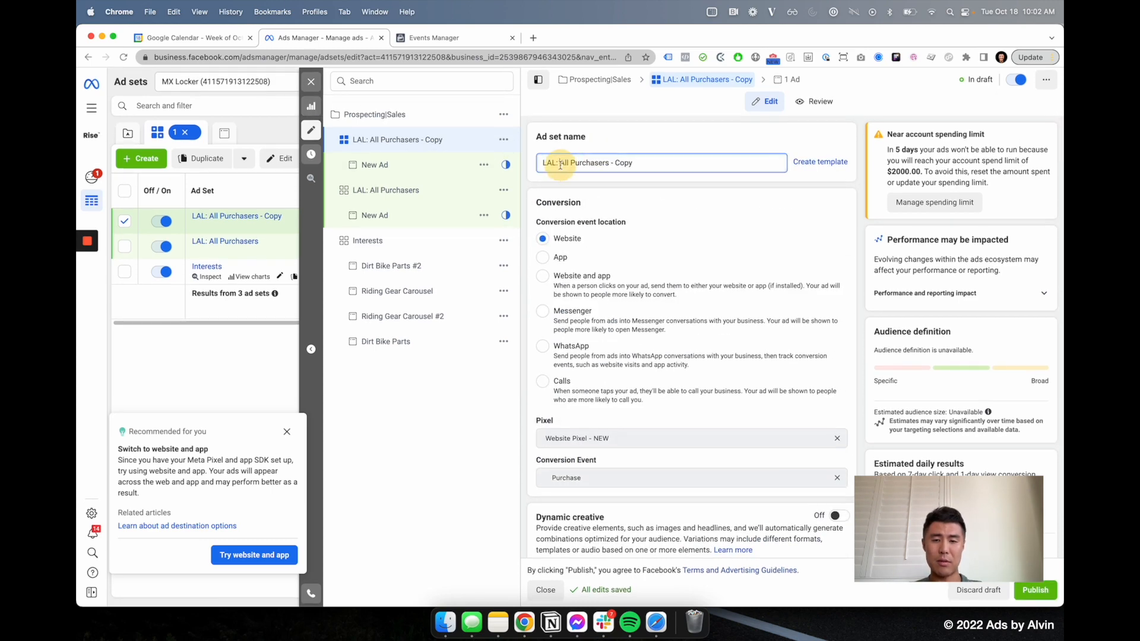
pyautogui.moveTo(559, 165); pyautogui.dragTo(633, 165)
pyautogui.write('10s Video Viewers')
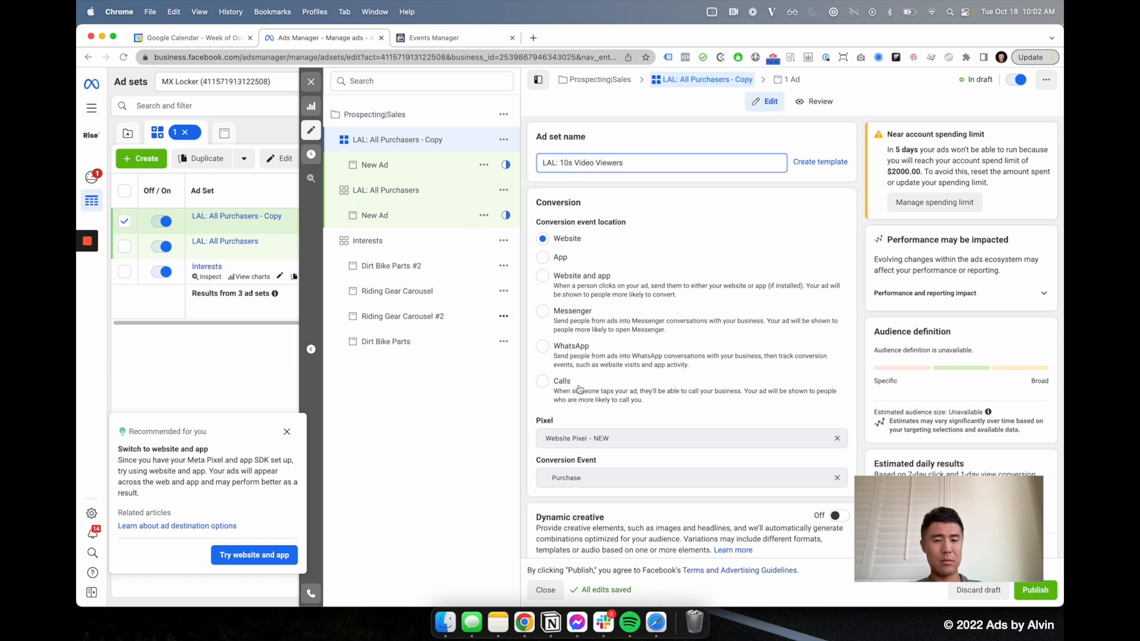
pyautogui.click(311, 81)
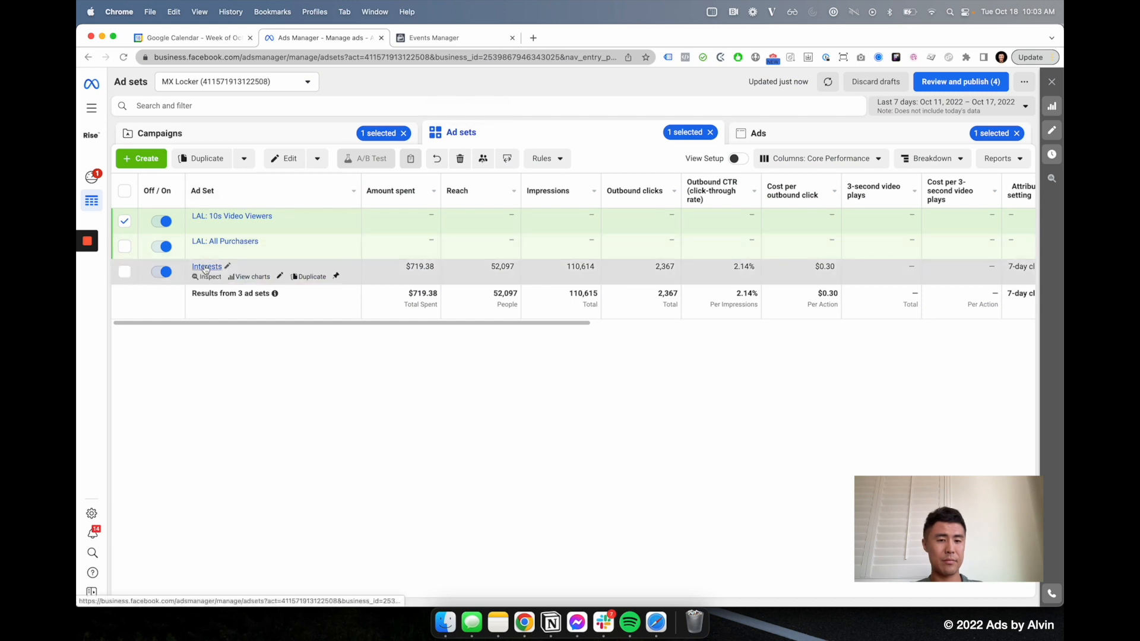
pyautogui.click(317, 142)
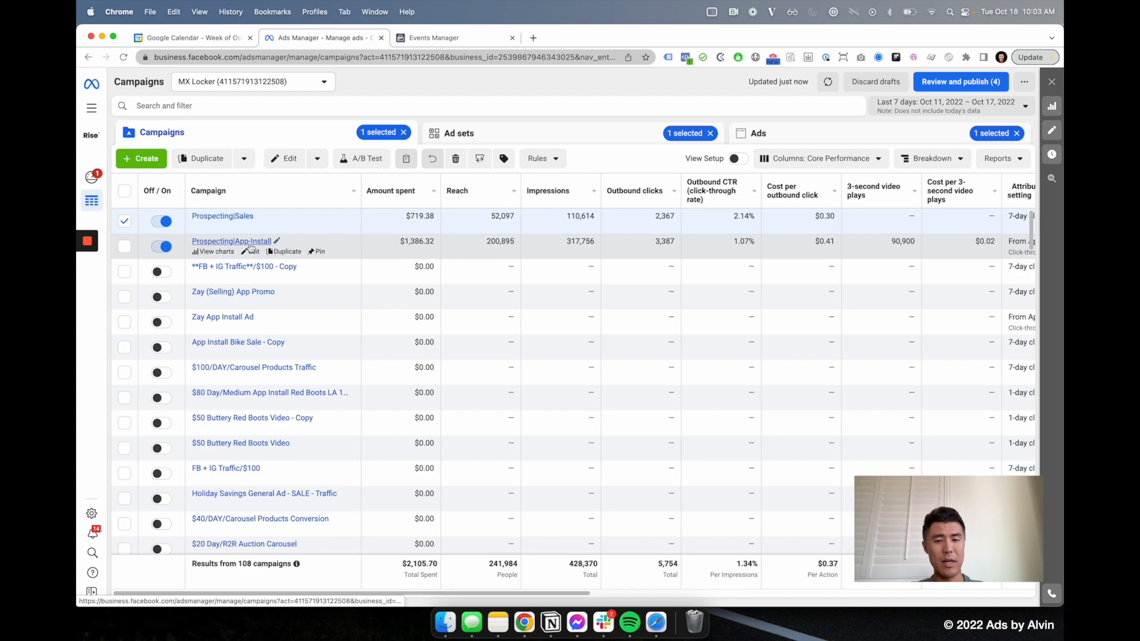
# Create a new campaign with the Sales objective
pyautogui.click(141, 158)
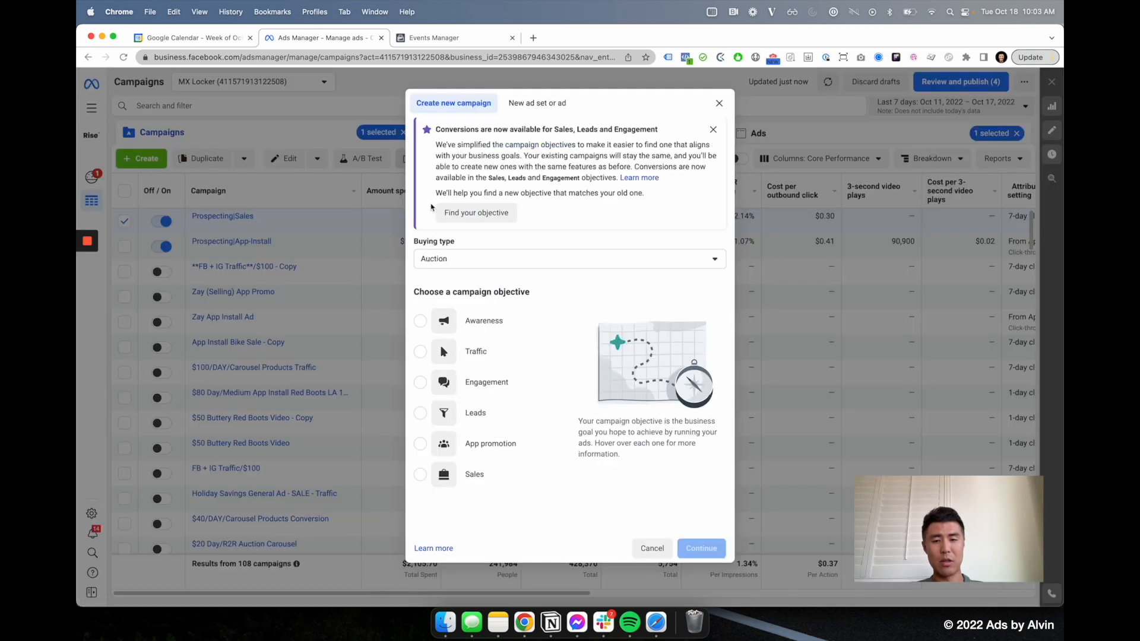
pyautogui.click(473, 473)
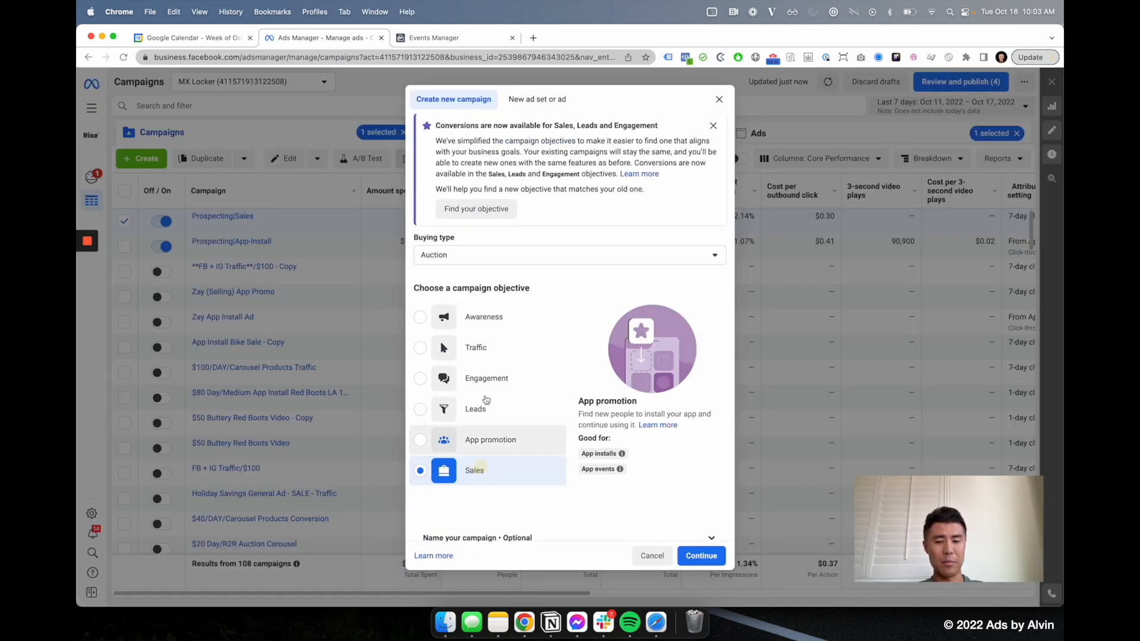
pyautogui.click(683, 554)
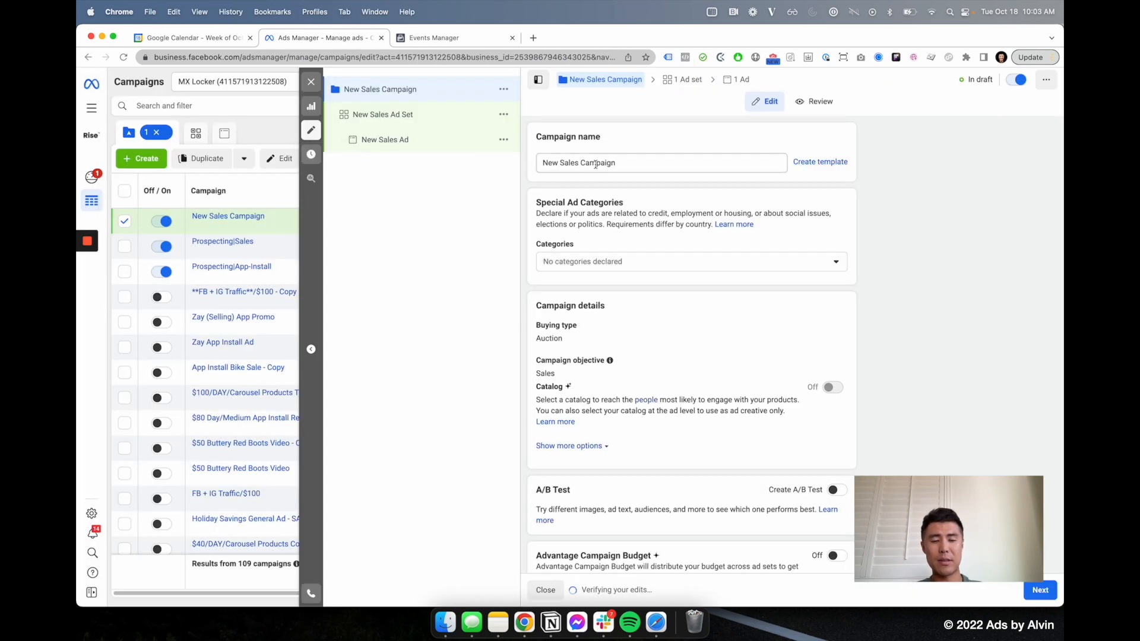
# Name the new campaign Retargeting|Sales and expand the additional options in its campaign details
pyautogui.tripleClick(597, 164)
pyautogui.write('Rer')
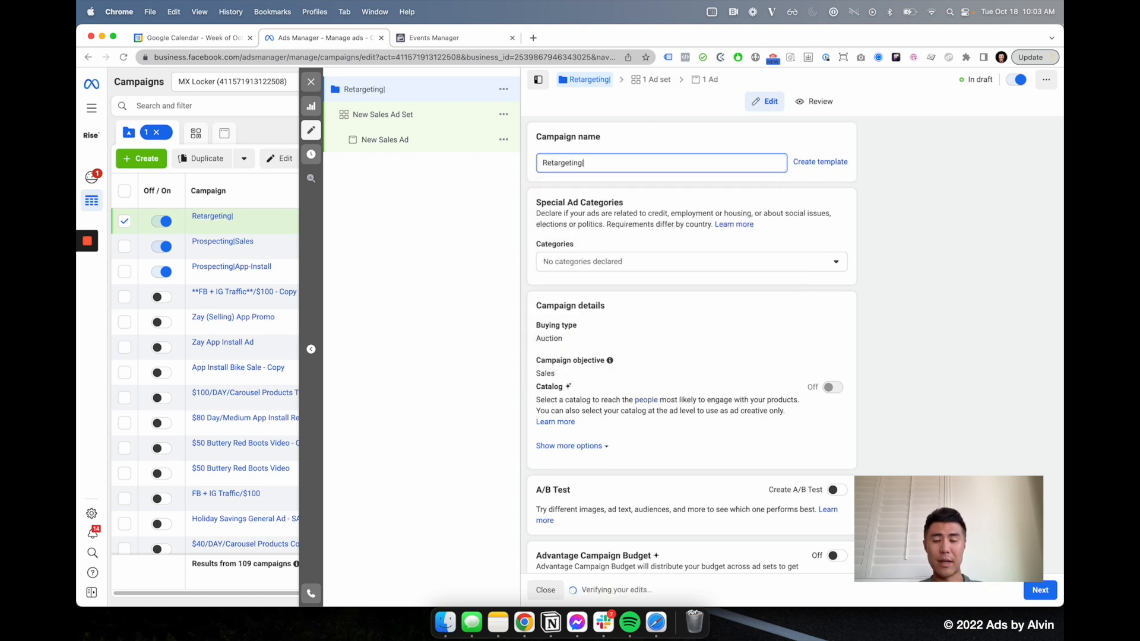
pyautogui.hotkey('alt', 'BackSpace')
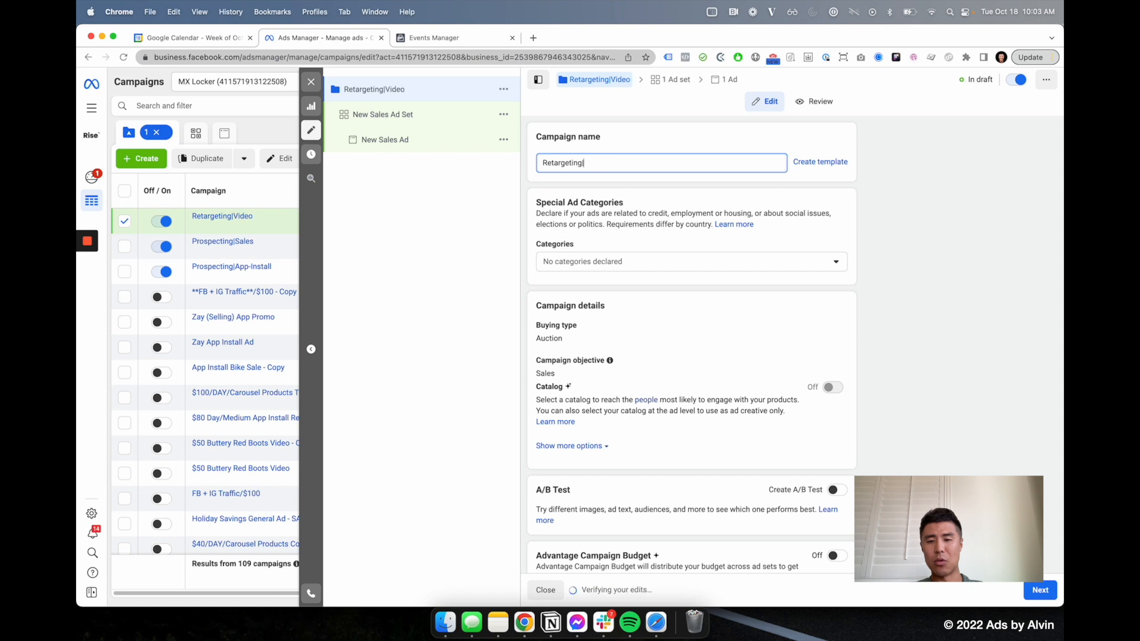
pyautogui.click(861, 265)
pyautogui.scroll(-1, 861, 266)
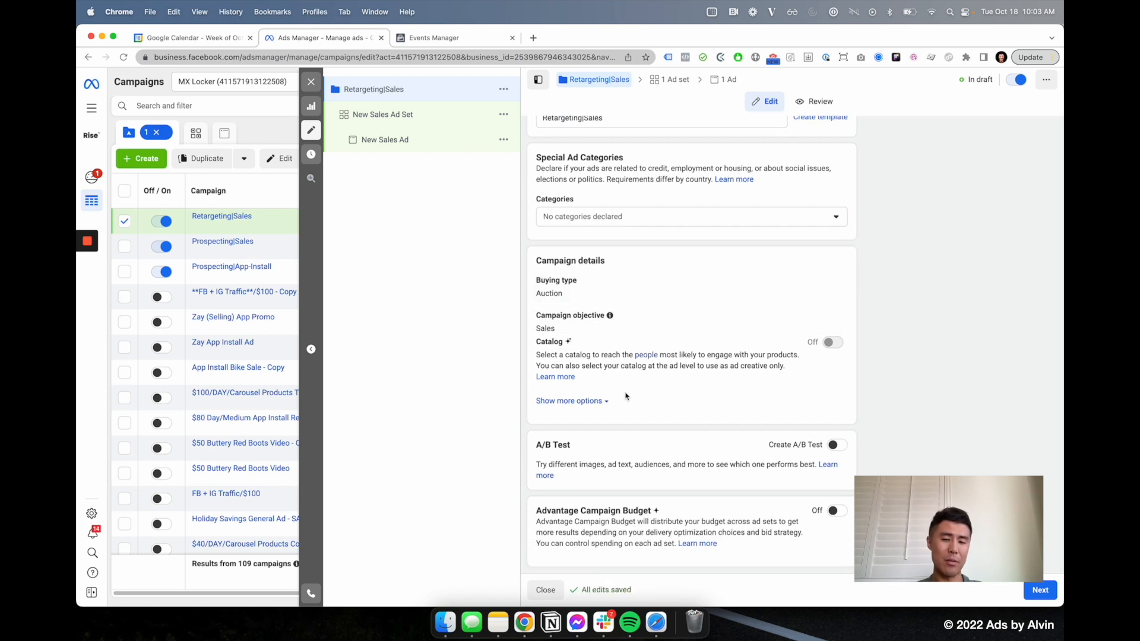
pyautogui.click(602, 404)
pyautogui.scroll(-1, 595, 404)
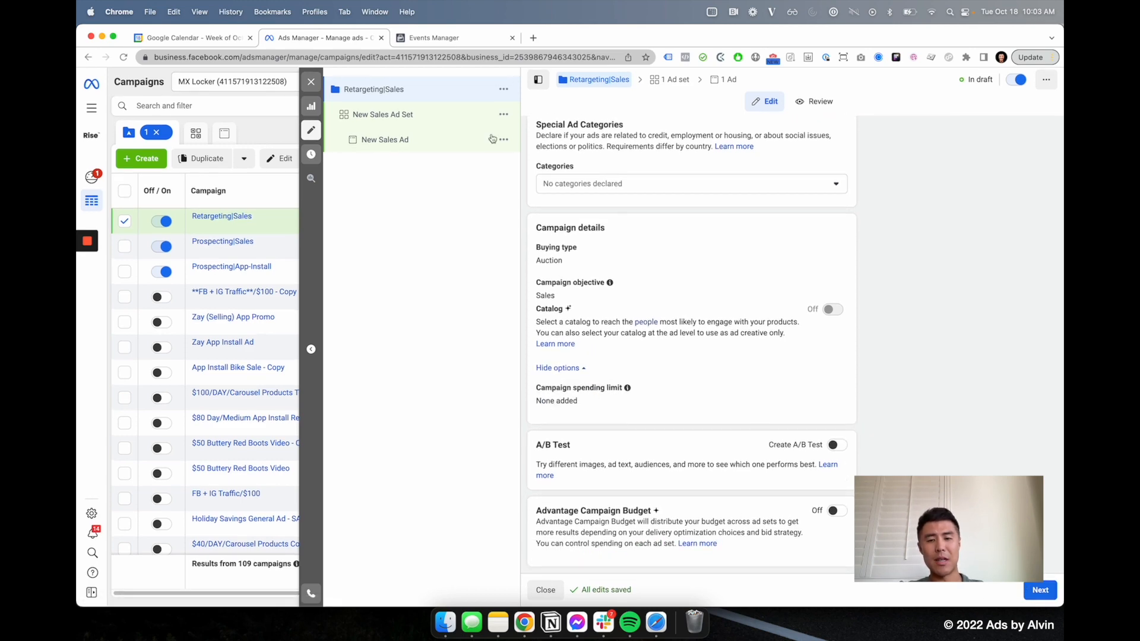
# In the campaign's New Sales Ad Set, include the custom audiences 10s video viewers and 3s Video Viewers
pyautogui.click(383, 113)
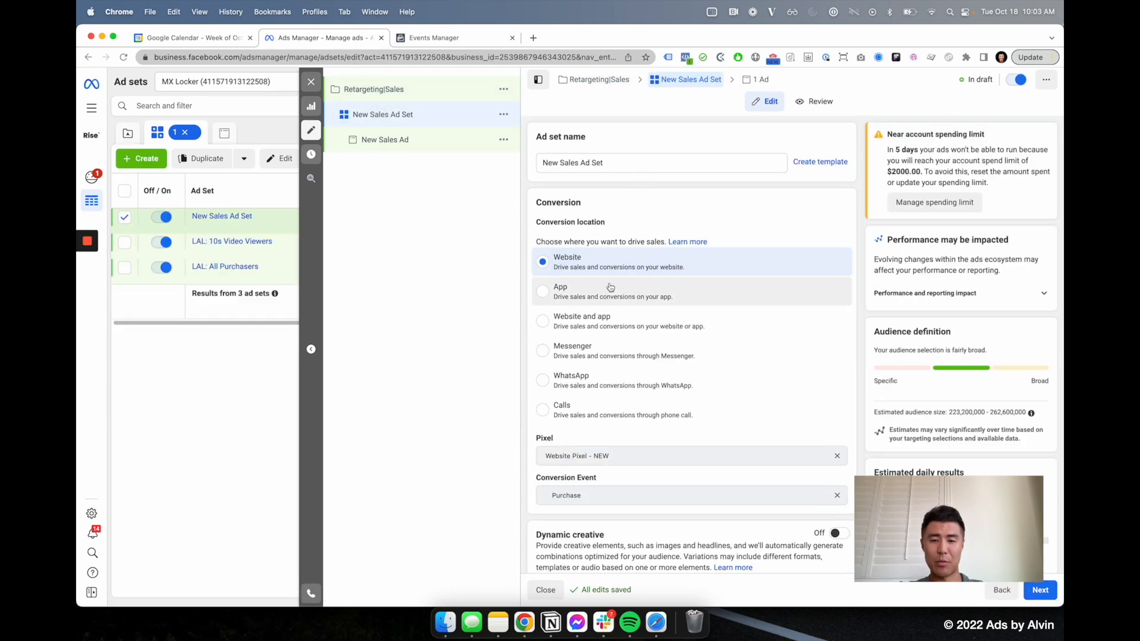
pyautogui.scroll(-5, 620, 380)
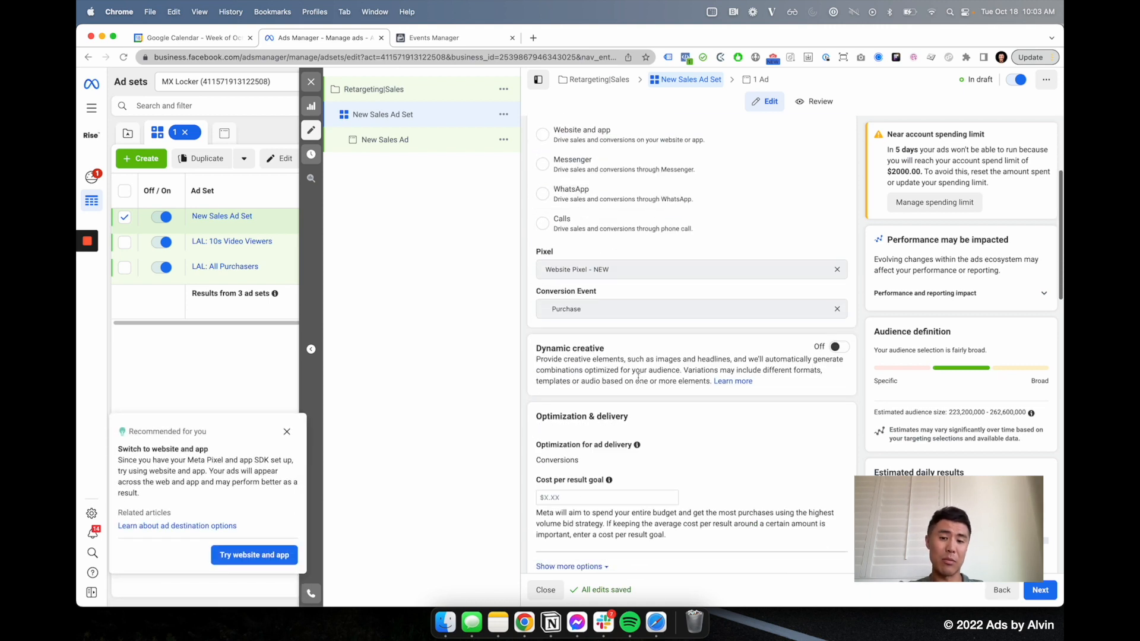
pyautogui.scroll(-7, 639, 377)
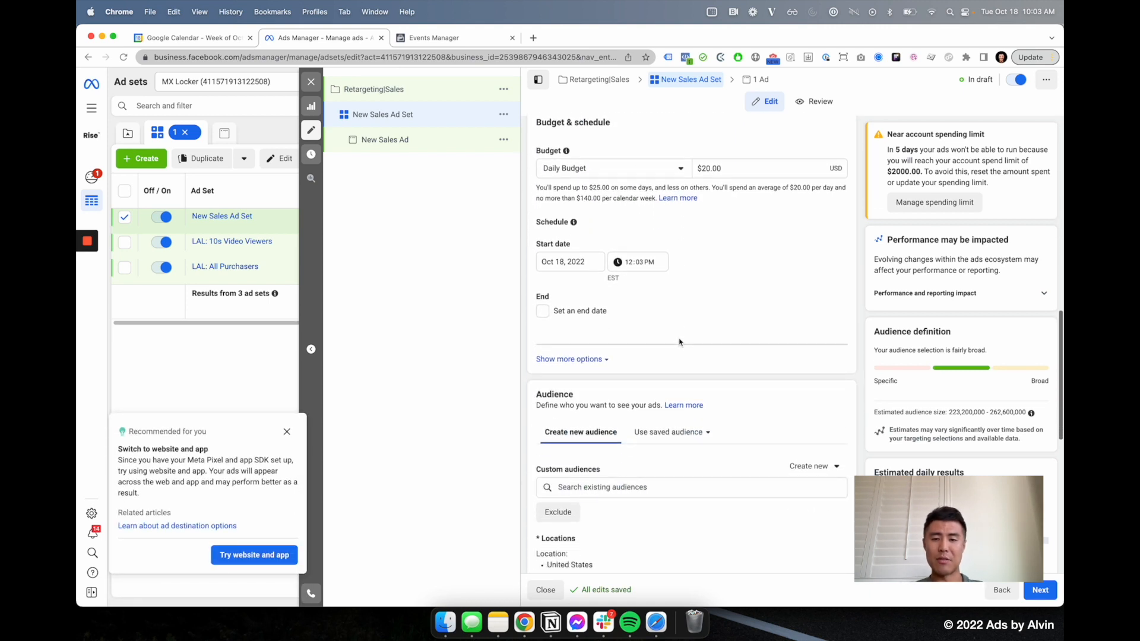
pyautogui.scroll(-3, 677, 320)
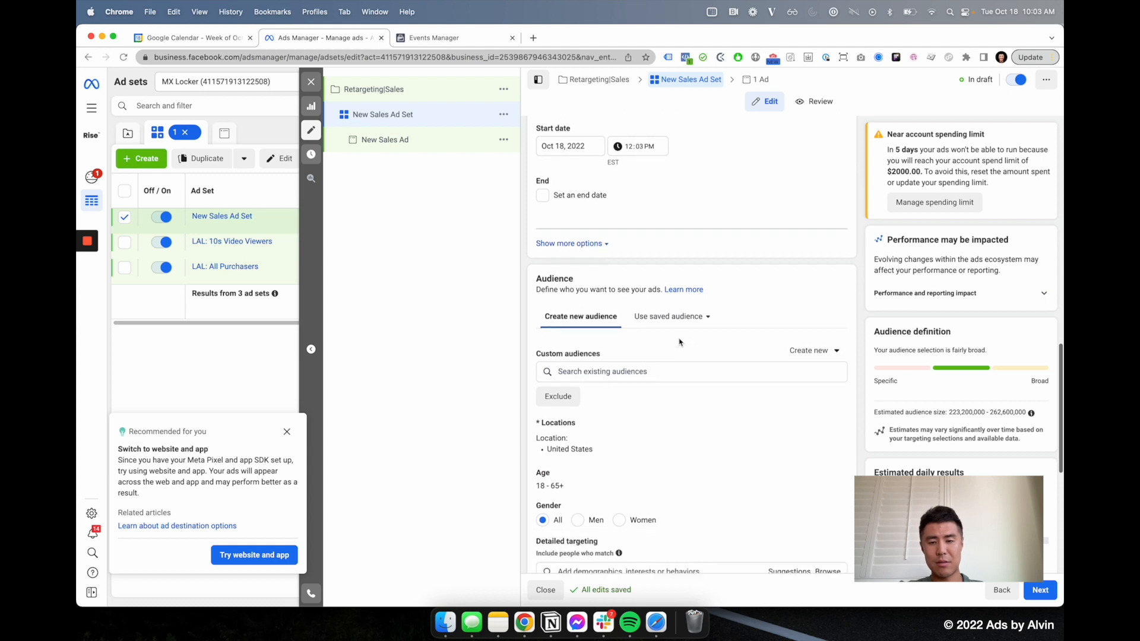
pyautogui.click(659, 268)
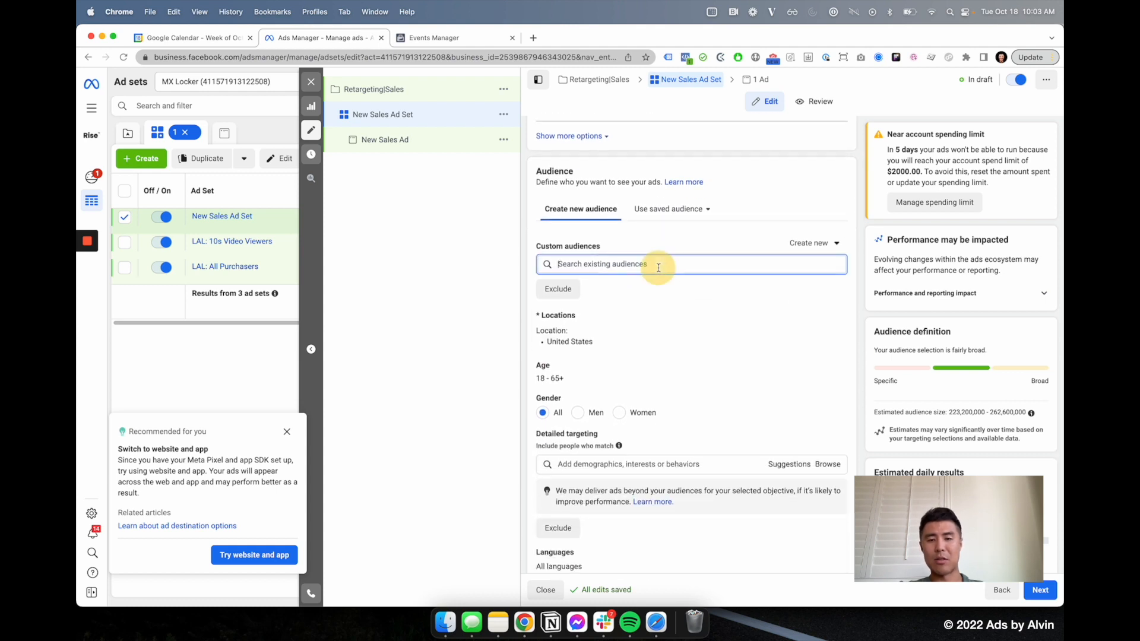
pyautogui.write('ve')
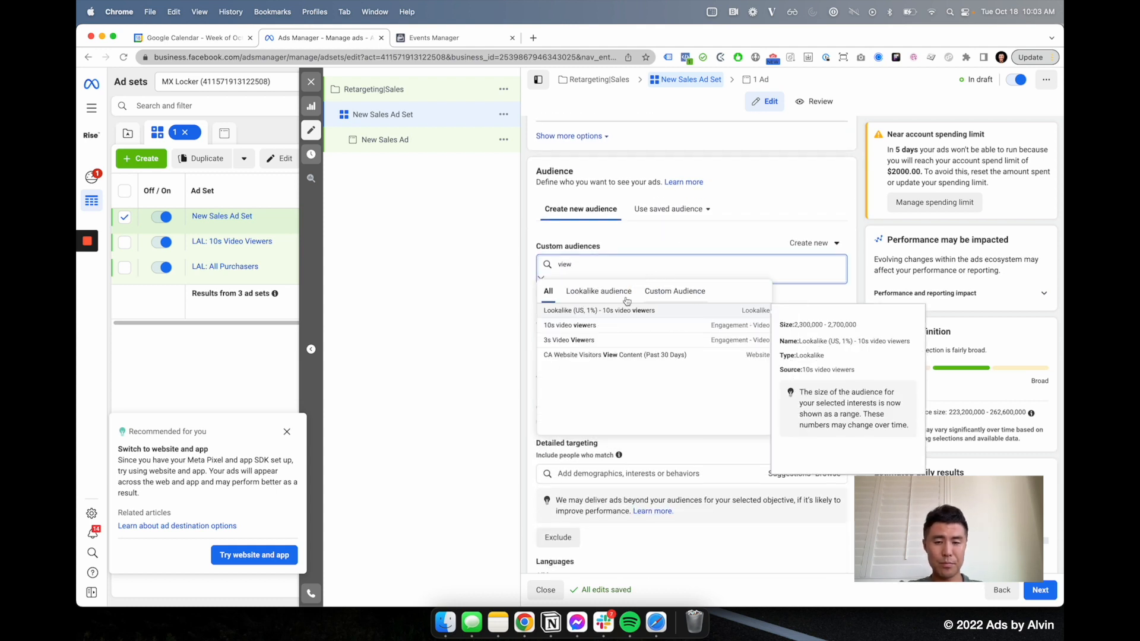
pyautogui.click(588, 329)
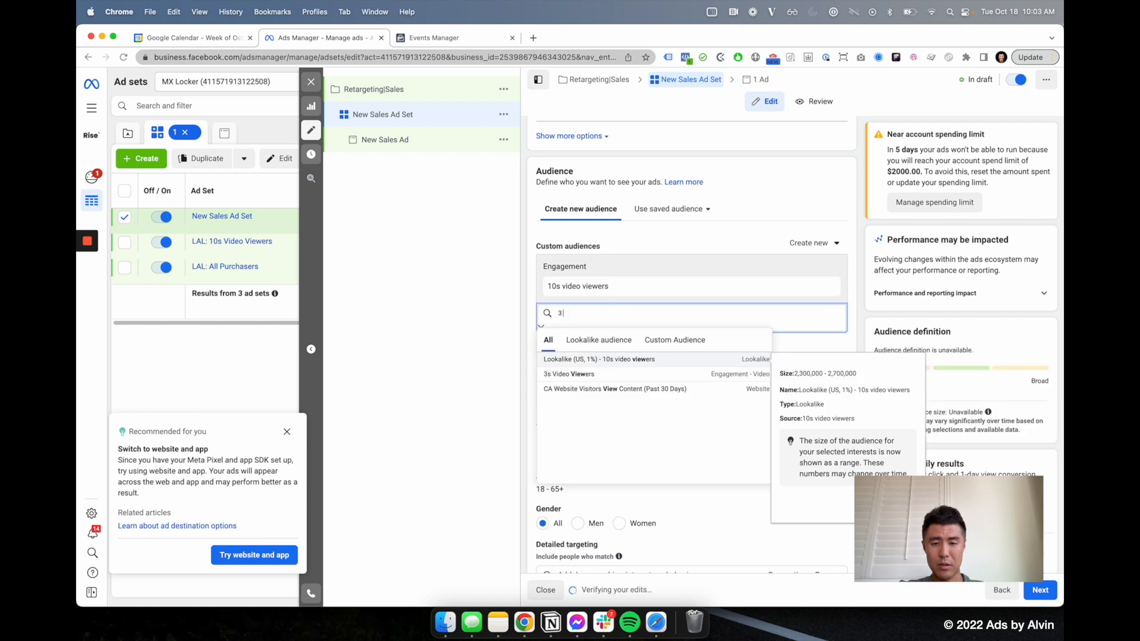
pyautogui.click(586, 360)
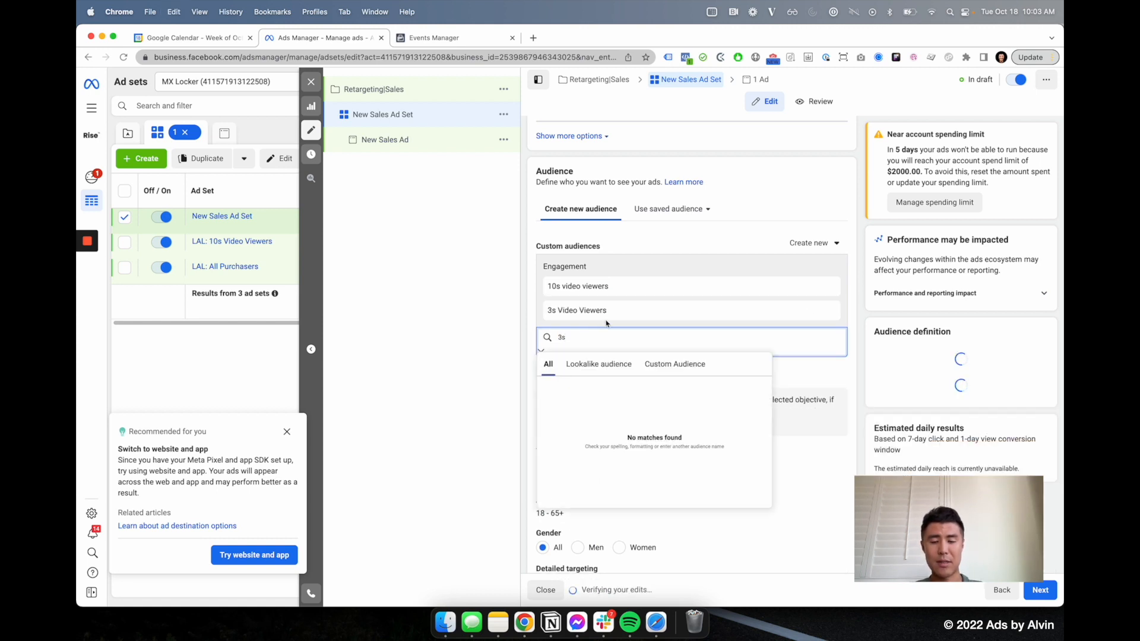
pyautogui.press('BackSpace')
pyautogui.click(489, 320)
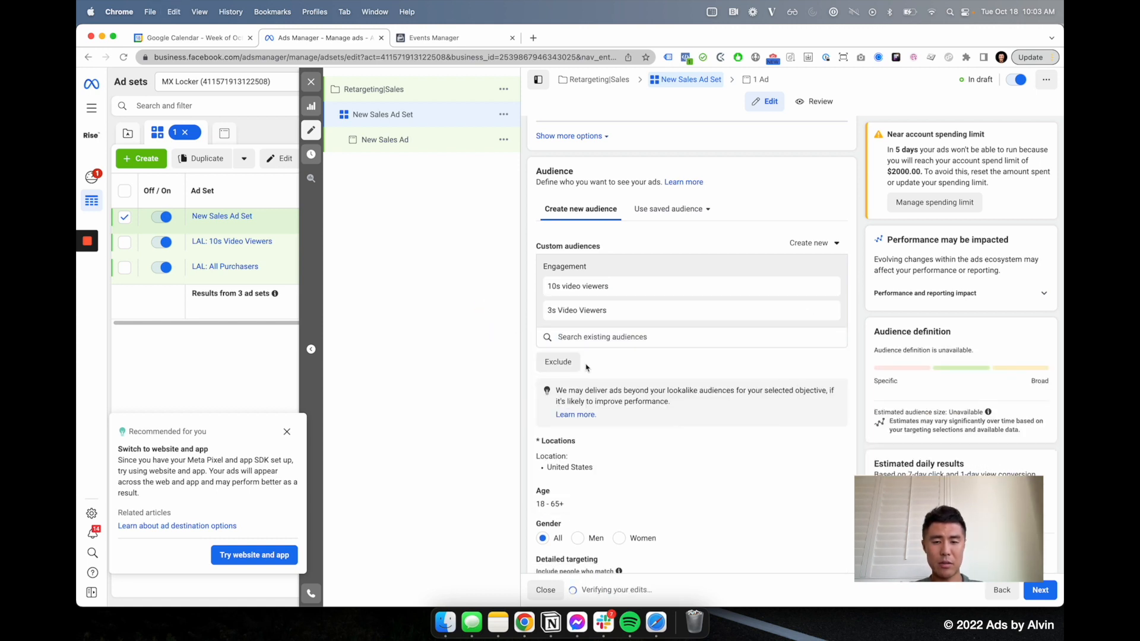
# Exclude the audiences All Site Purchasers - 180 days and App: Highest Purchasing Users 25% from the ad set
pyautogui.click(561, 364)
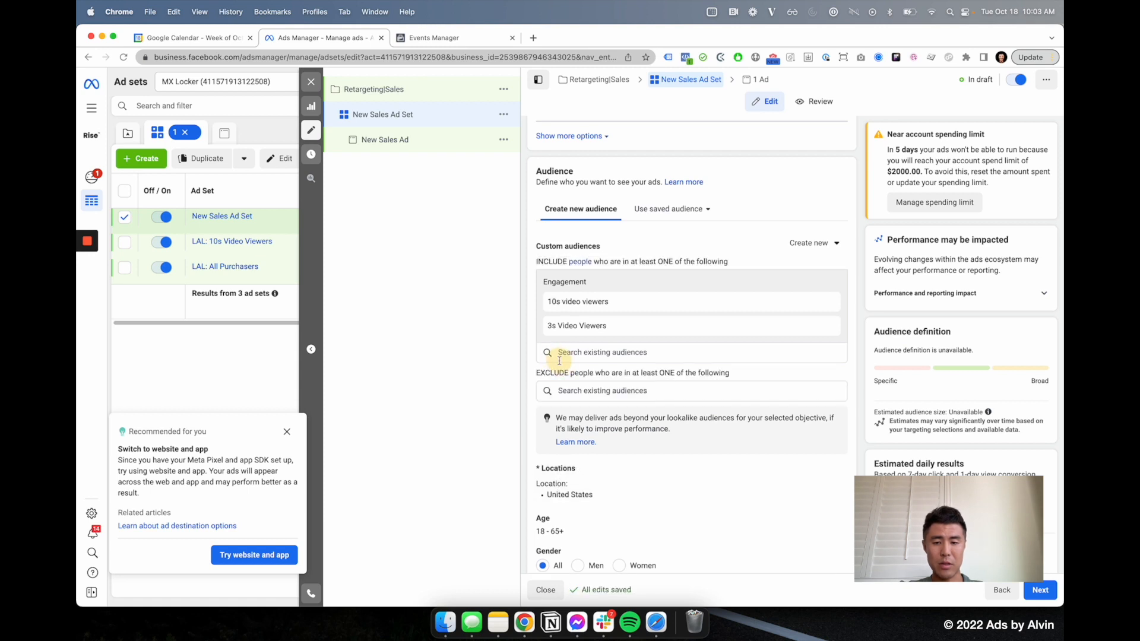
pyautogui.click(571, 390)
pyautogui.write('purch')
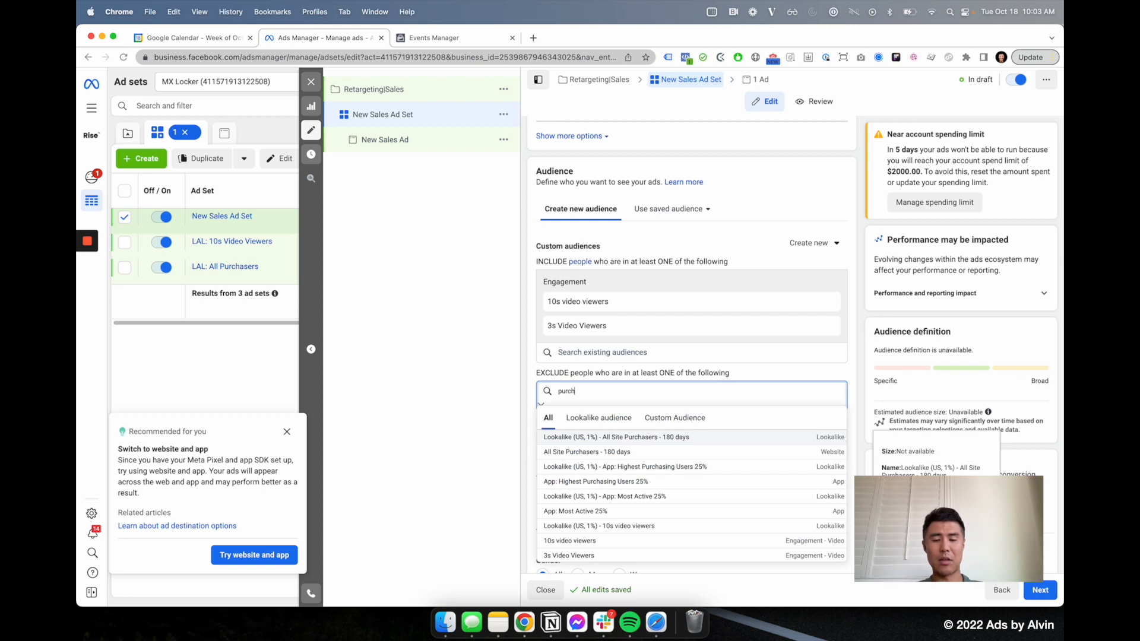
pyautogui.click(587, 452)
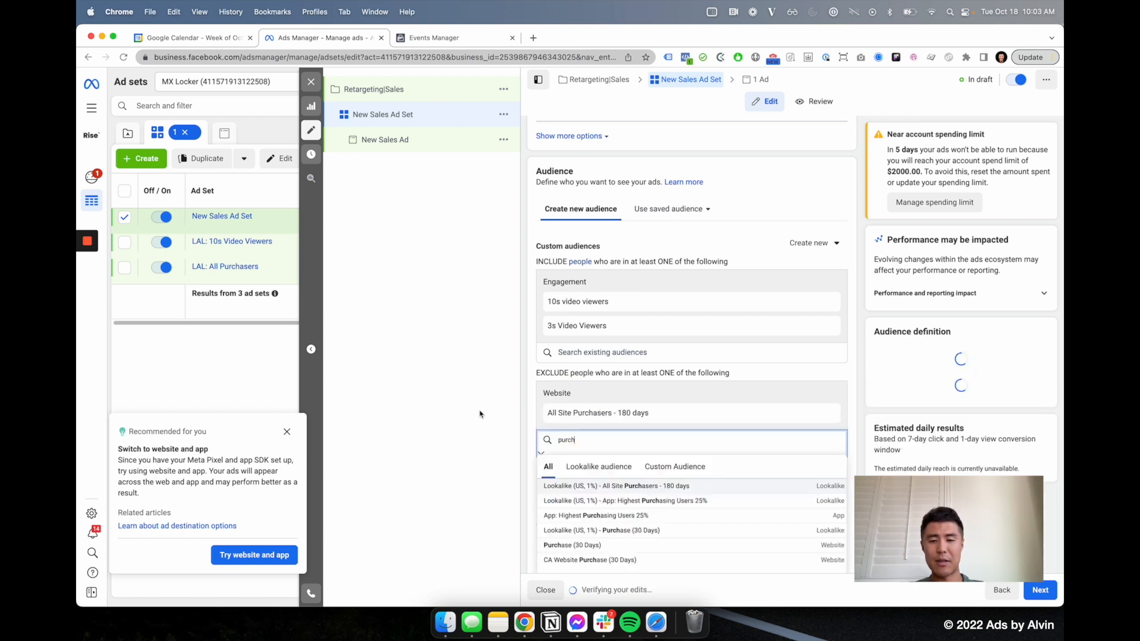
pyautogui.click(480, 414)
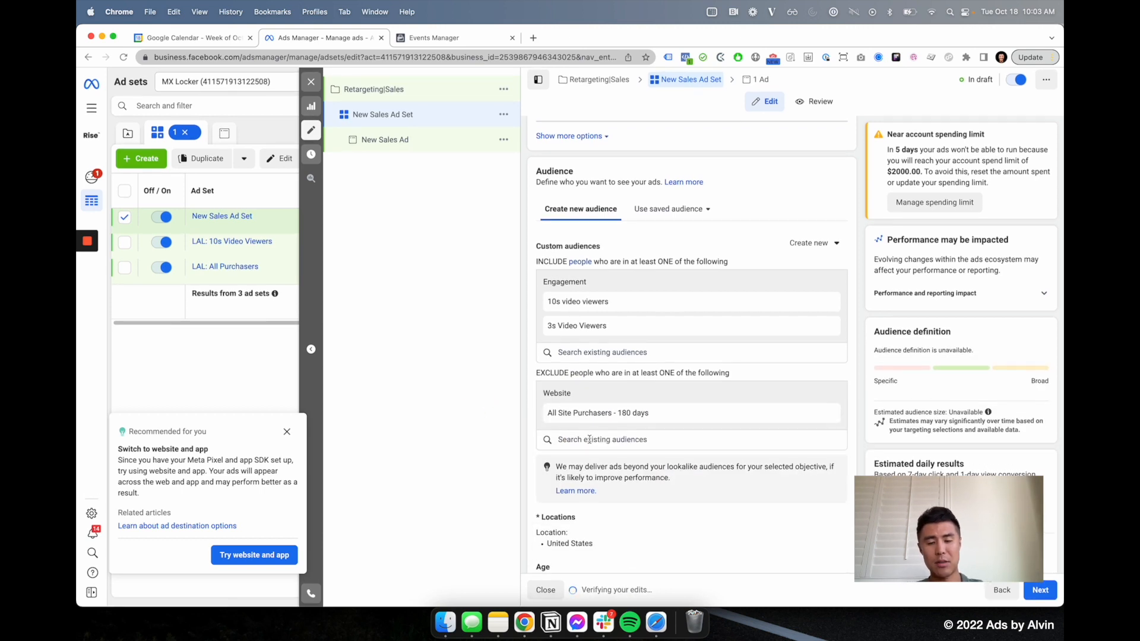
pyautogui.click(590, 440)
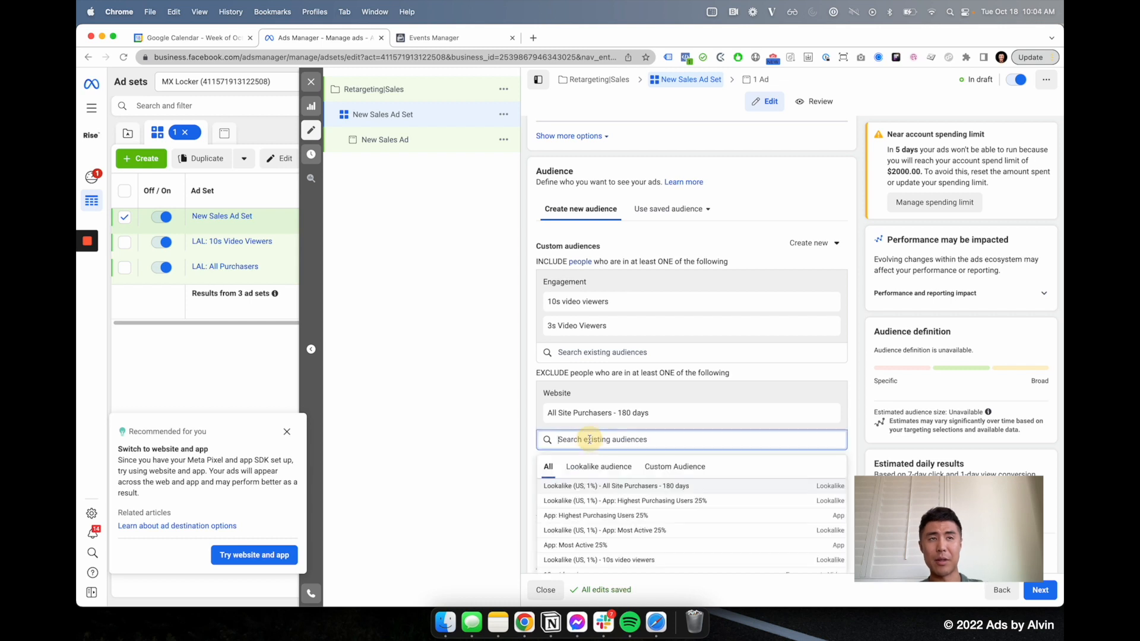
pyautogui.write('purch')
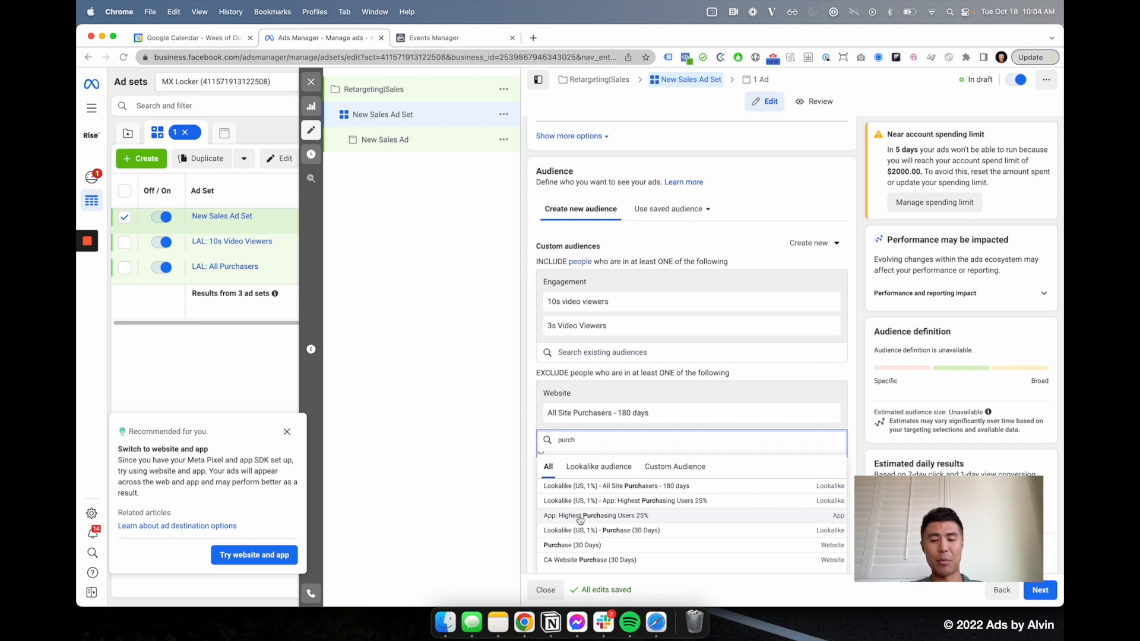
pyautogui.click(580, 516)
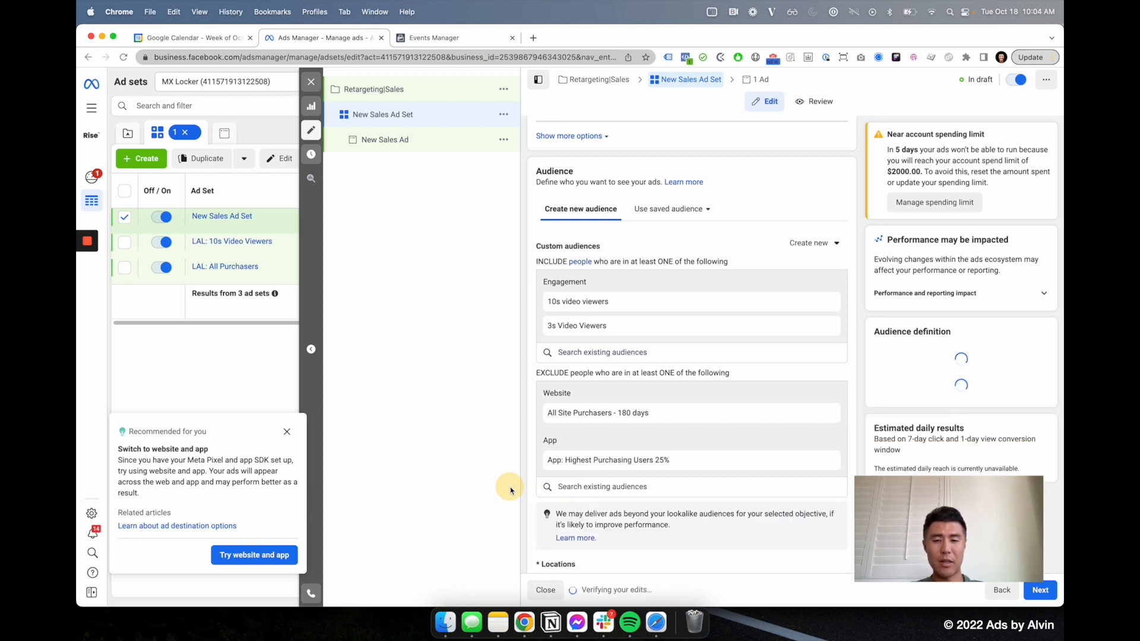
# Set the ad set's maximum age to 53
pyautogui.scroll(-3, 663, 482)
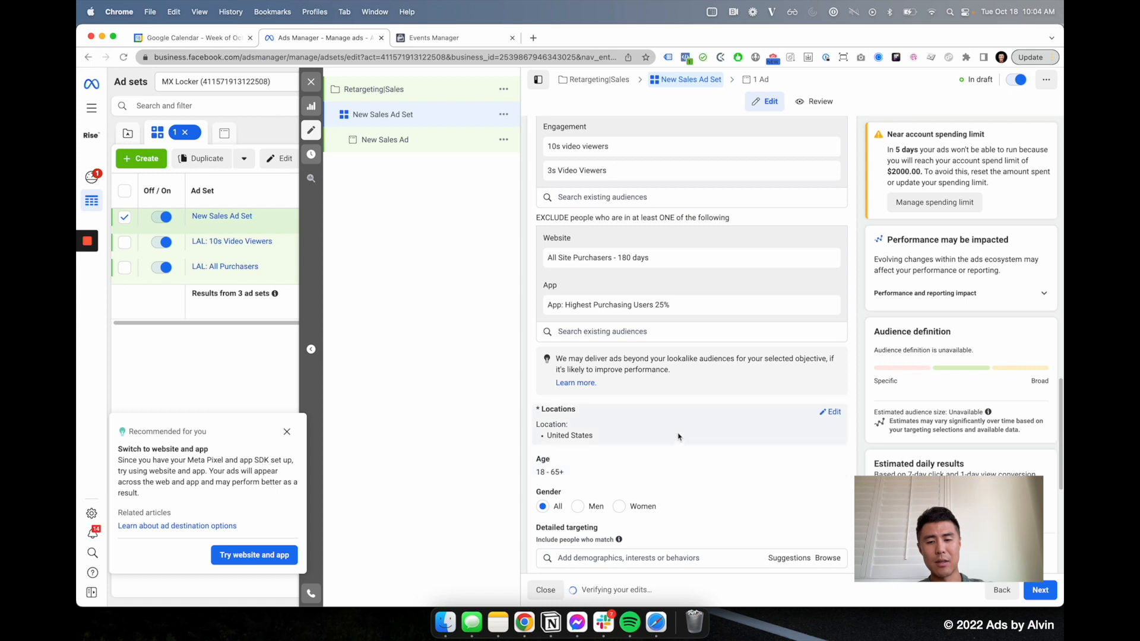
pyautogui.click(832, 460)
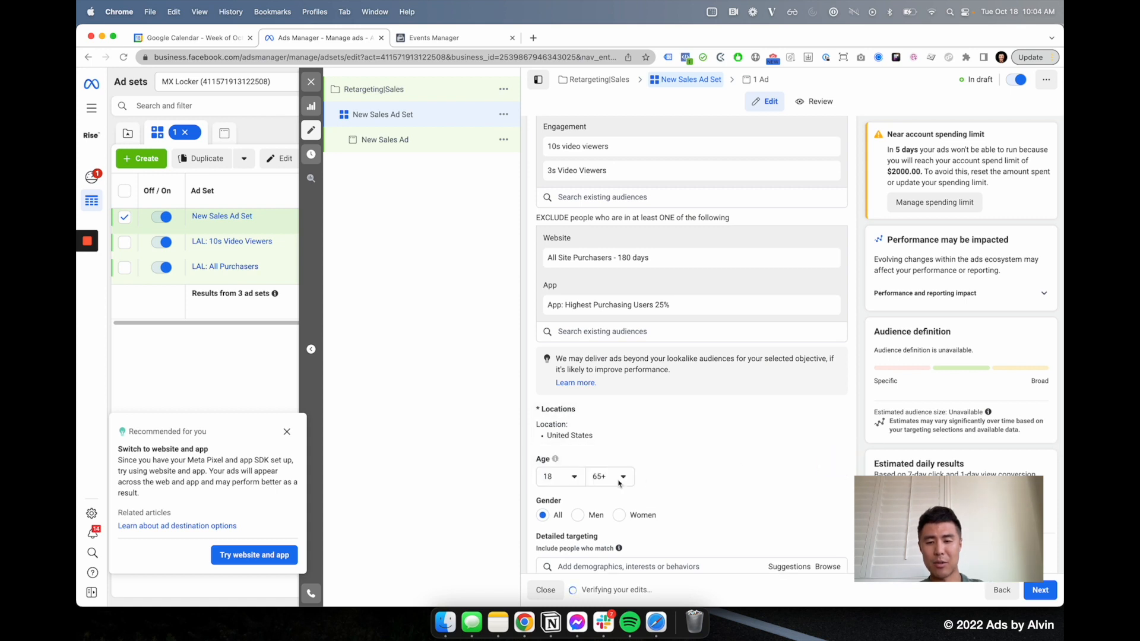
pyautogui.click(609, 476)
pyautogui.click(612, 322)
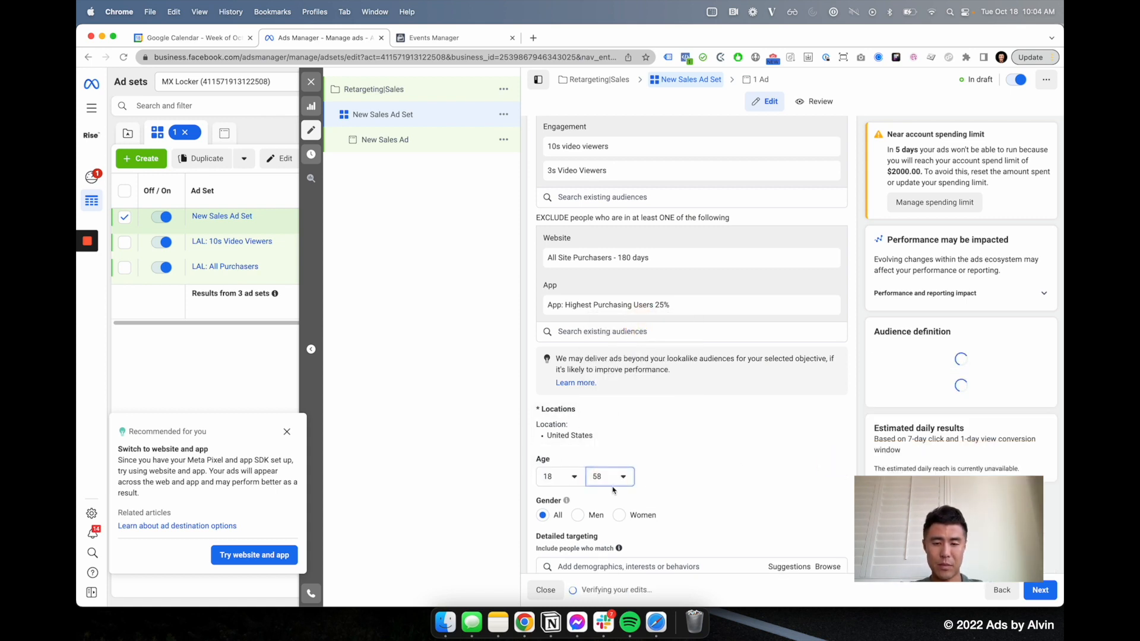
pyautogui.click(612, 478)
pyautogui.click(628, 333)
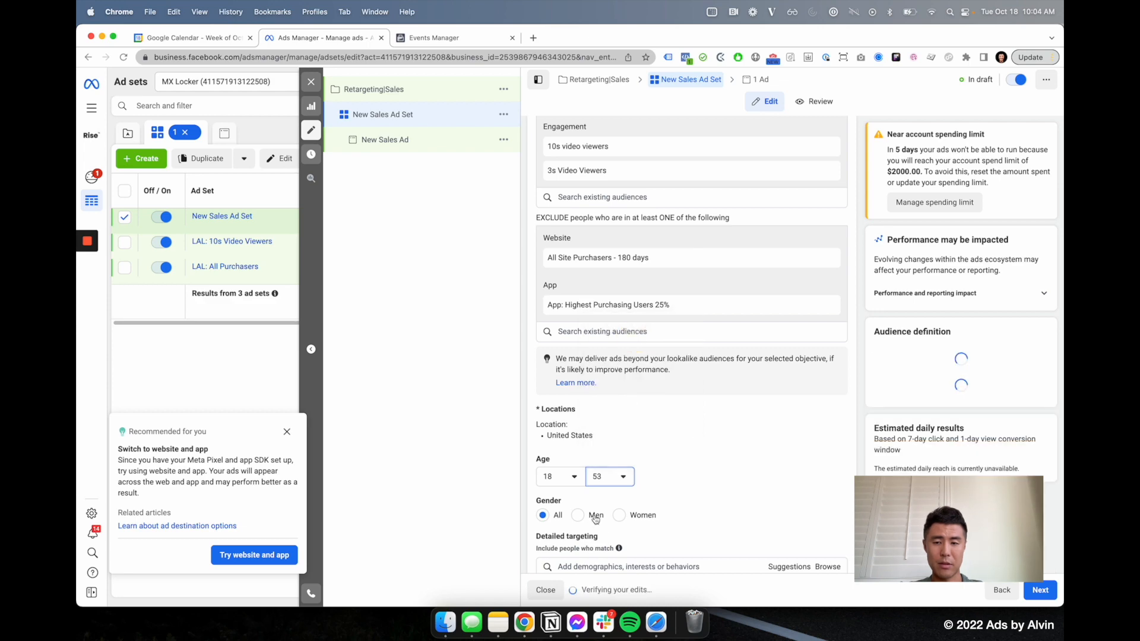
# Restrict the ad set's languages to English (All)
pyautogui.scroll(-5, 548, 505)
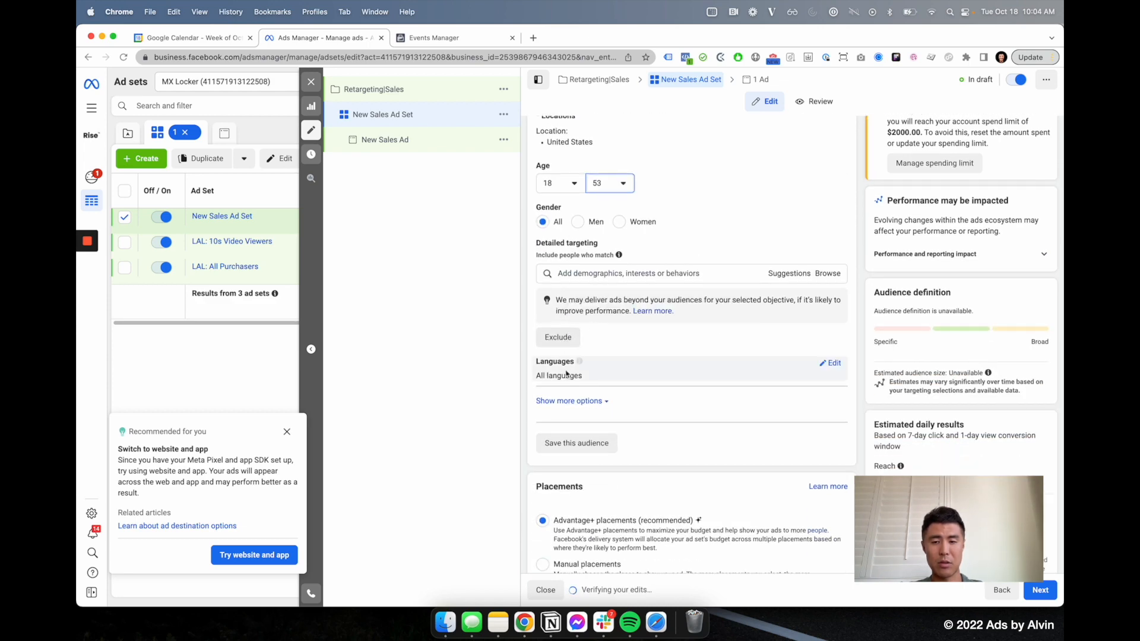
pyautogui.click(833, 364)
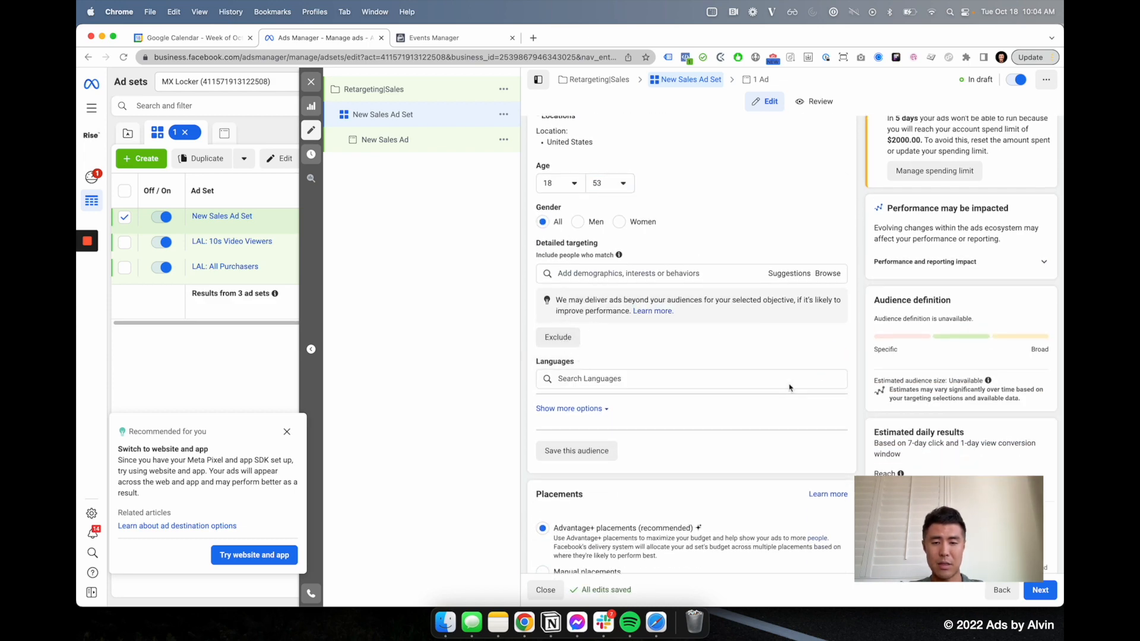
pyautogui.click(768, 379)
pyautogui.write('english')
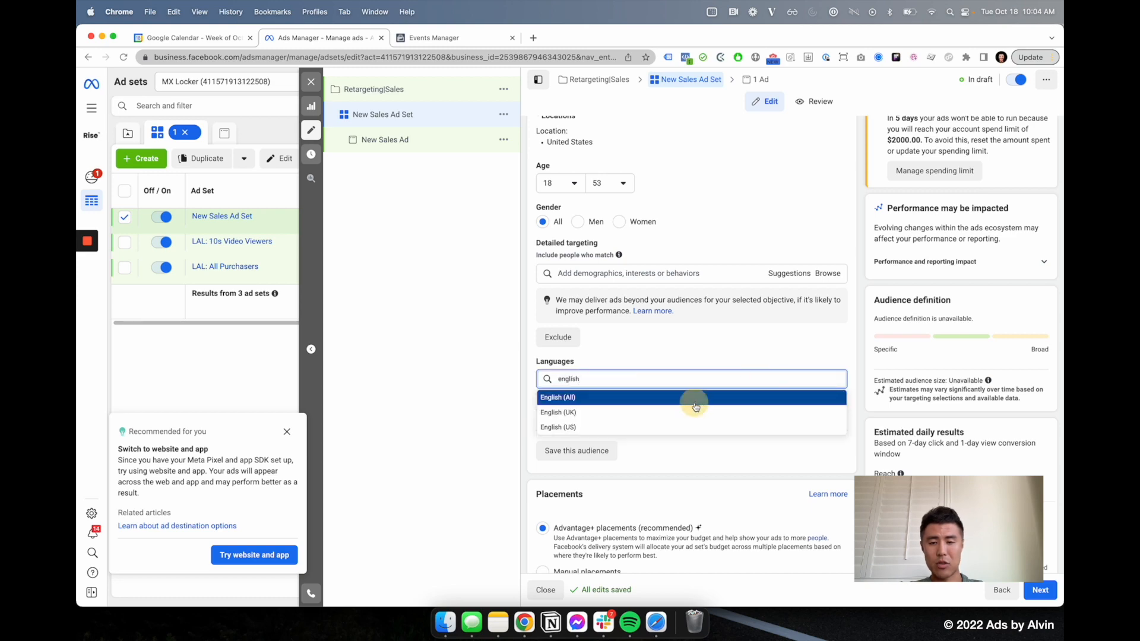
pyautogui.click(694, 404)
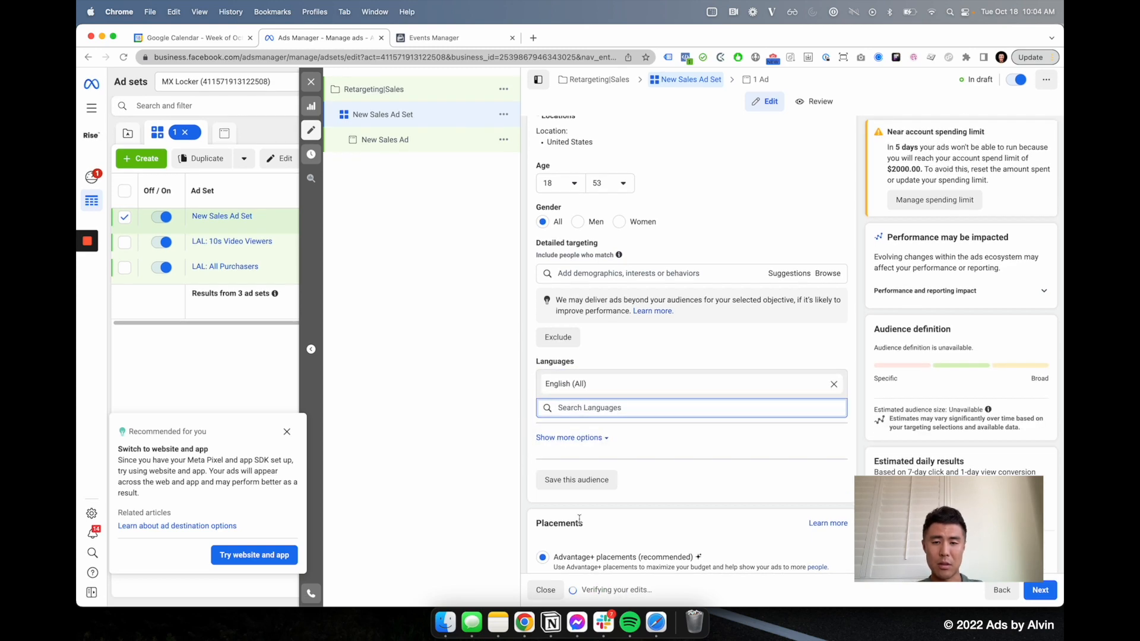
# Switch the ad set to manual placements and deselect the Audience network and Messenger platforms
pyautogui.scroll(-3, 548, 475)
pyautogui.click(544, 518)
pyautogui.scroll(-10, 570, 357)
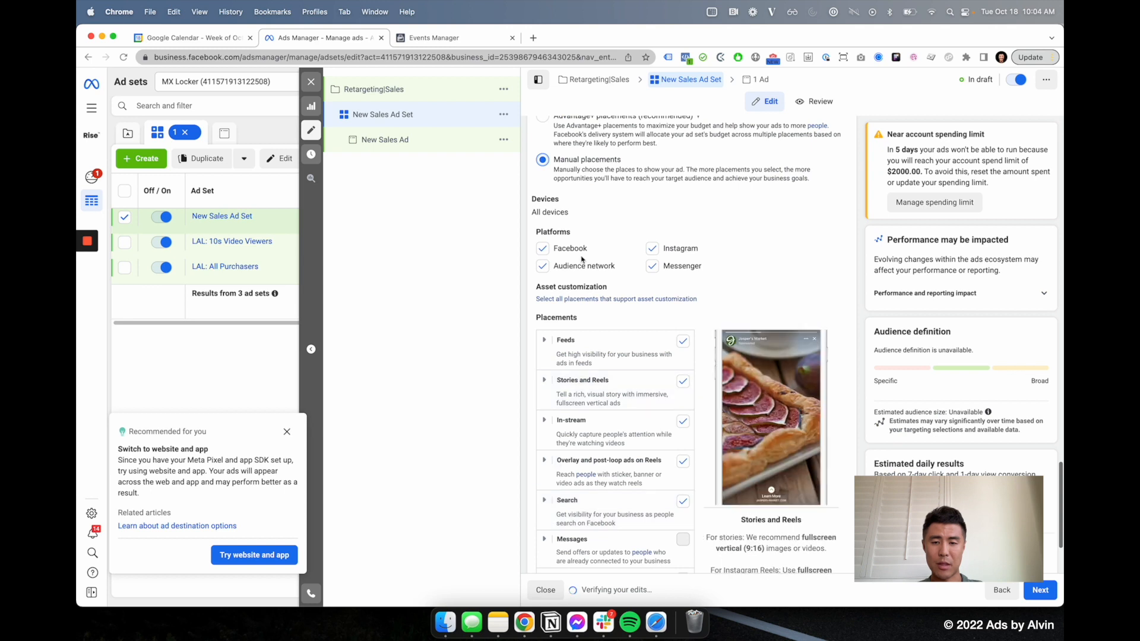
pyautogui.click(543, 266)
pyautogui.click(651, 266)
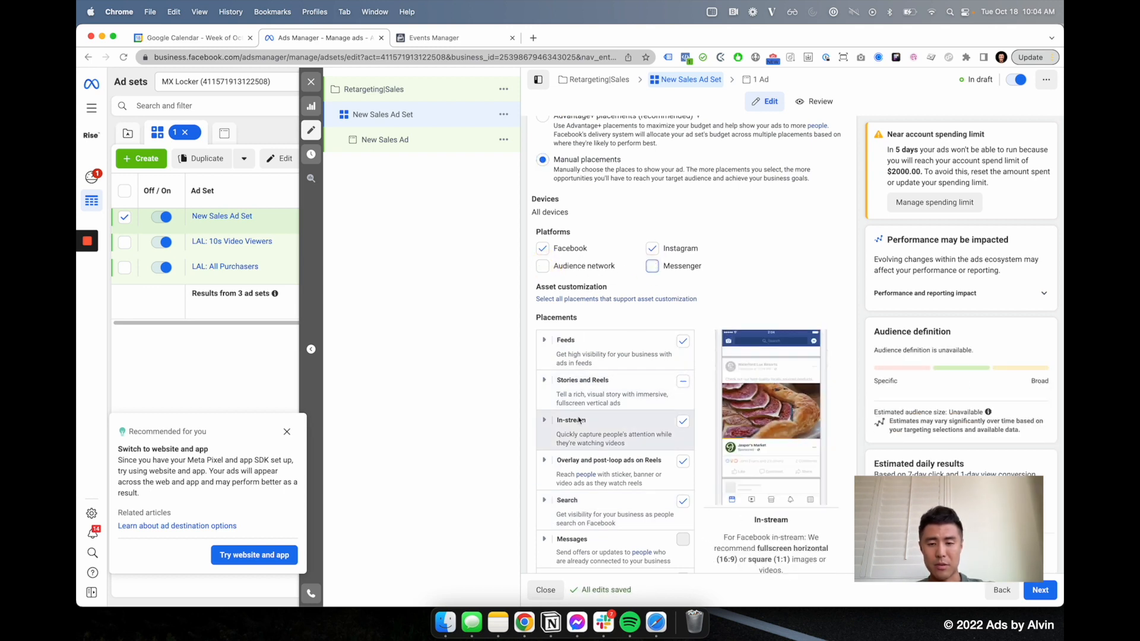
# Deselect the In-stream, Overlay and post-loop ads on Reels, Search and In-article placements for the ad set
pyautogui.click(683, 422)
pyautogui.click(683, 461)
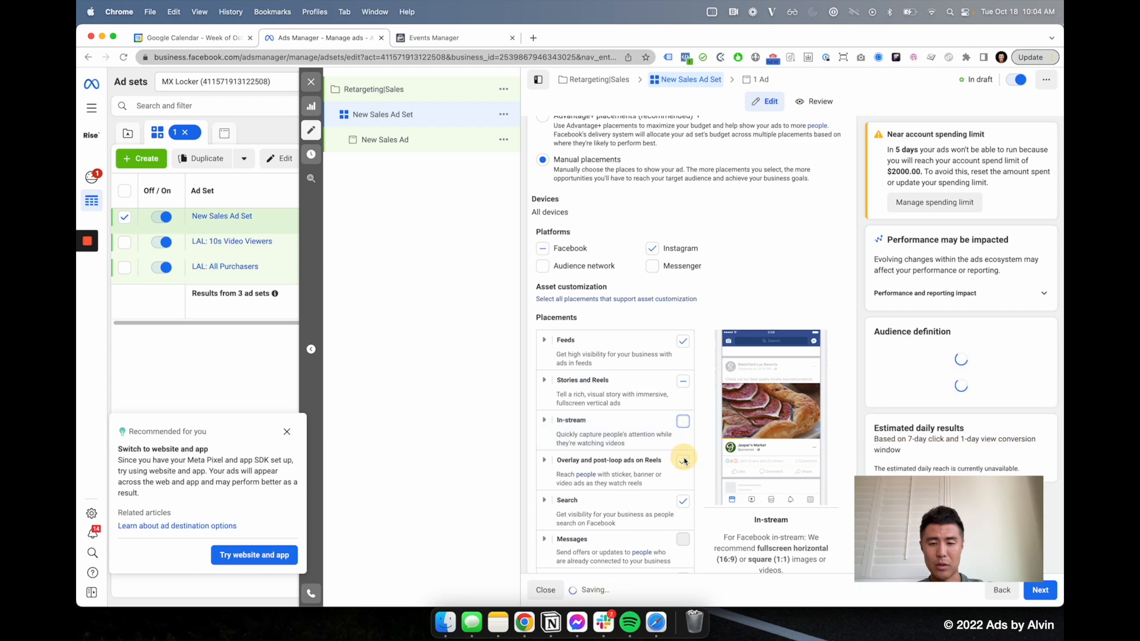
pyautogui.click(684, 502)
pyautogui.scroll(-3, 687, 503)
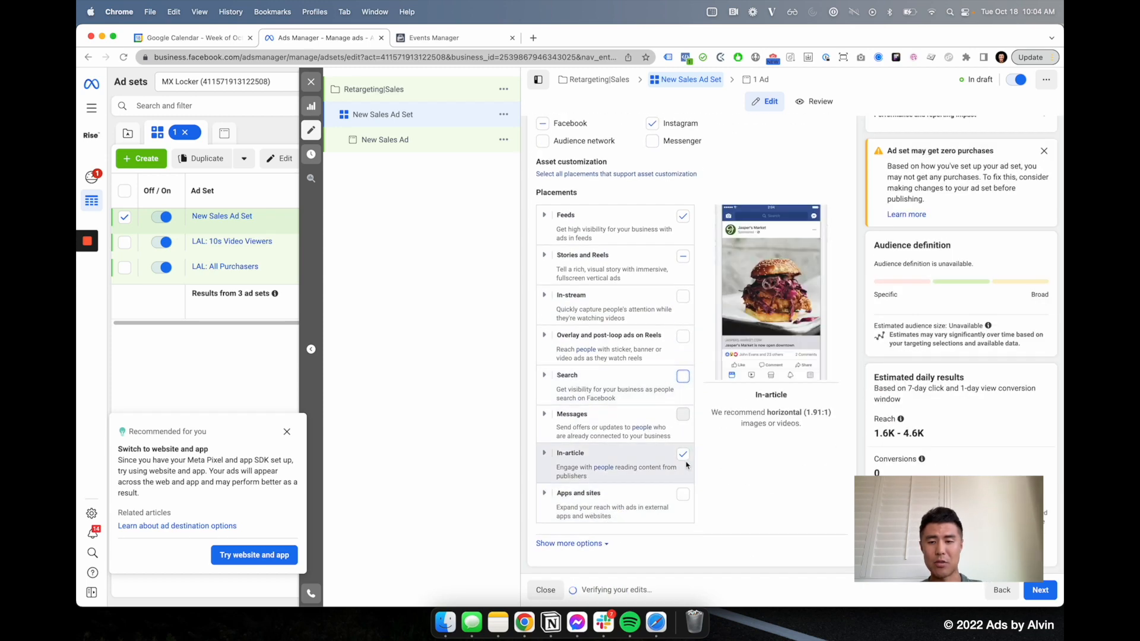
pyautogui.scroll(2, 686, 465)
# Deselect the Facebook Marketplace, Facebook right column, Instagram Shop, Facebook Groups feed and Facebook Business Explore placements, and reveal the additional placement options
pyautogui.click(545, 318)
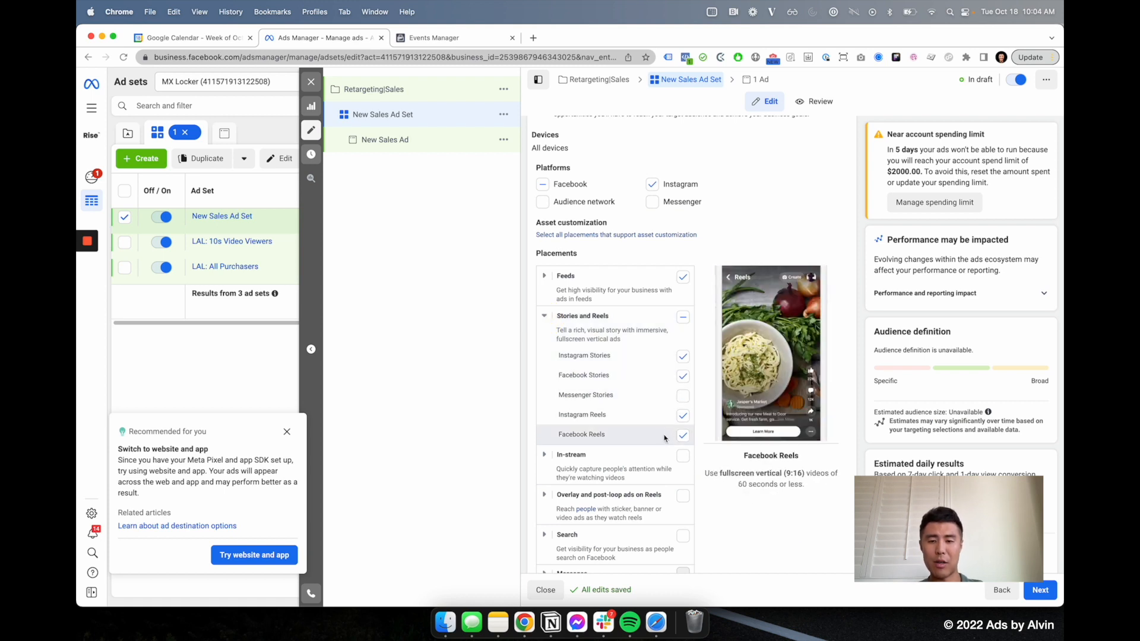
pyautogui.click(544, 275)
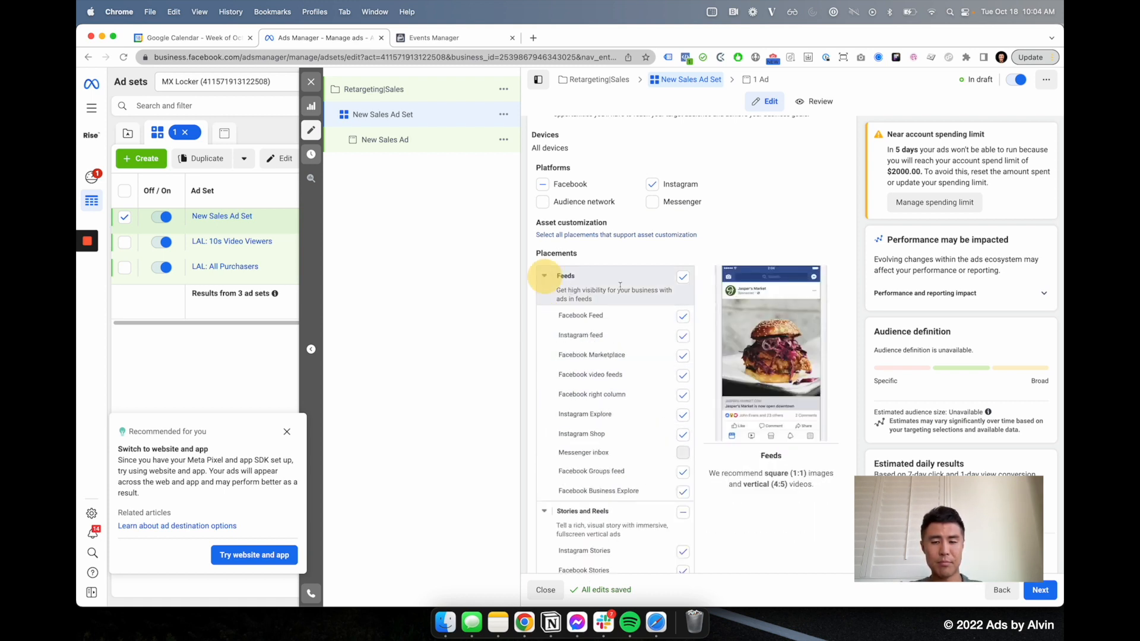
pyautogui.click(683, 356)
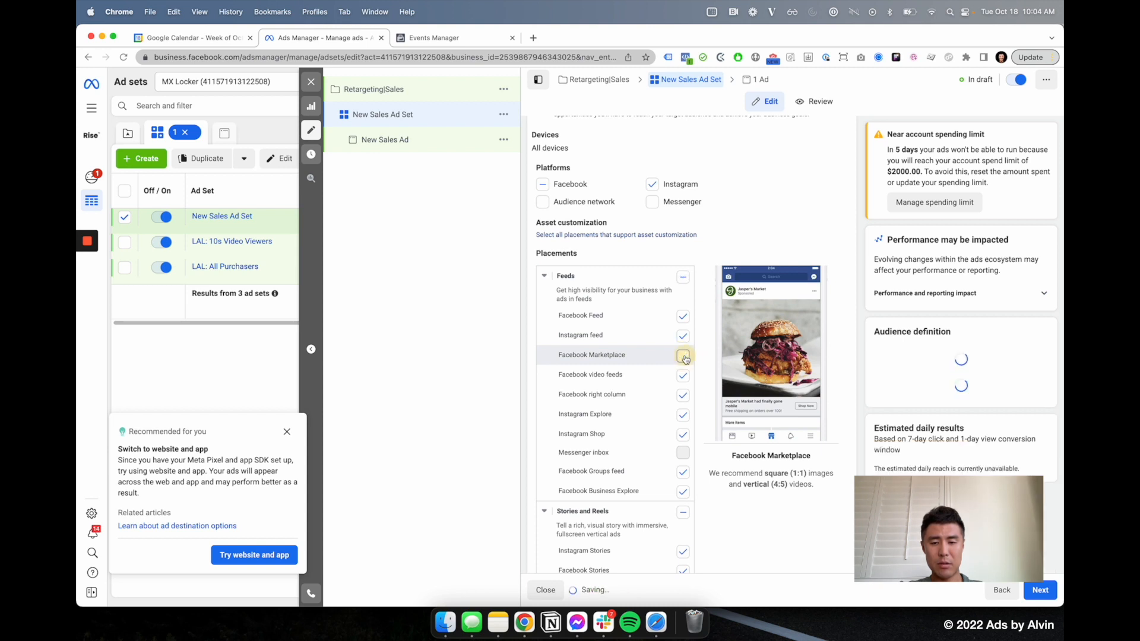
pyautogui.click(683, 396)
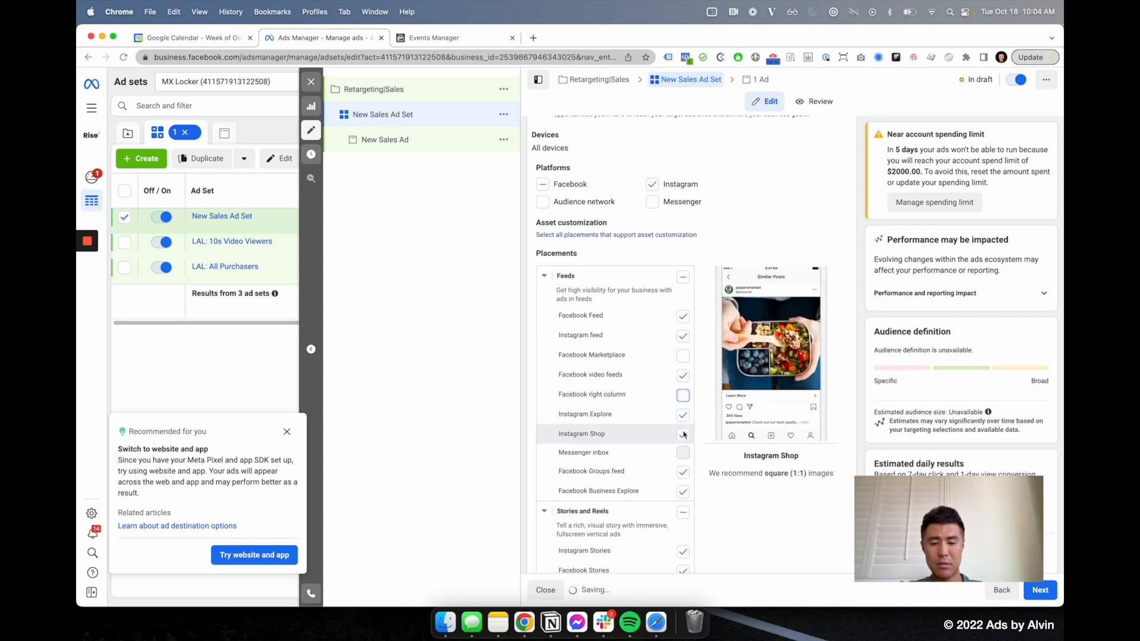
pyautogui.click(683, 434)
pyautogui.click(684, 480)
pyautogui.click(682, 501)
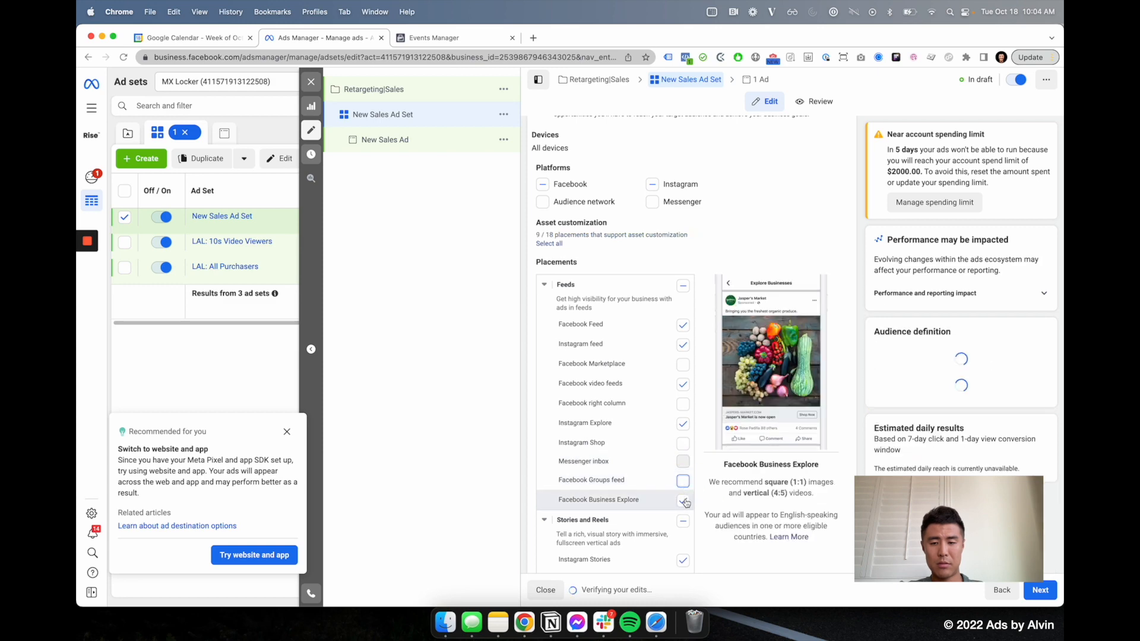
pyautogui.scroll(-1, 778, 500)
pyautogui.scroll(-10, 778, 500)
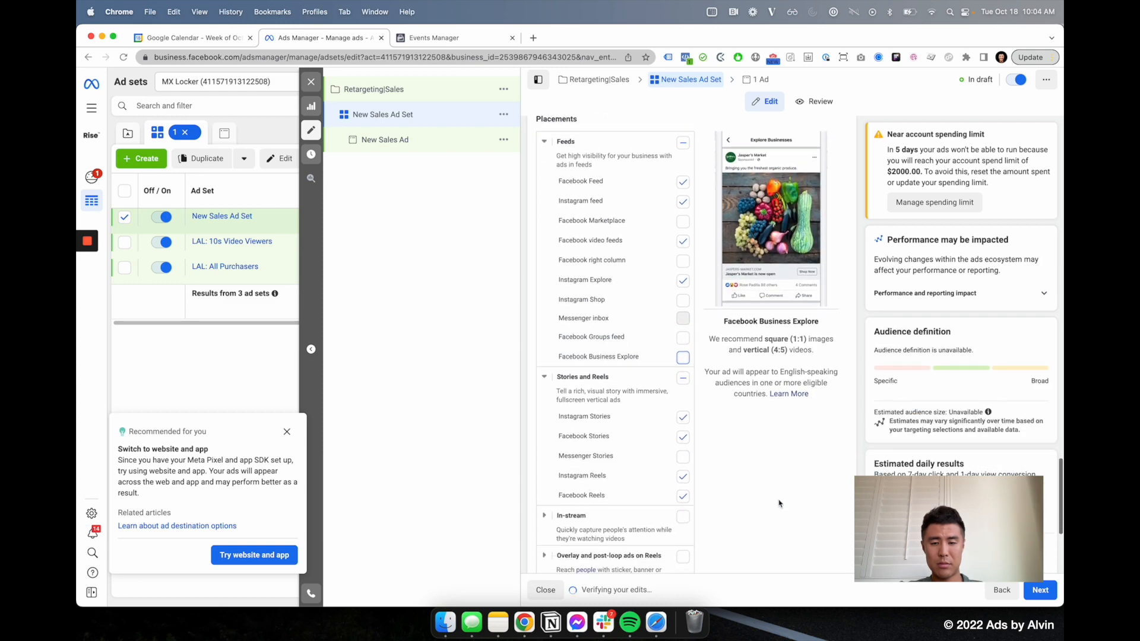
pyautogui.click(583, 545)
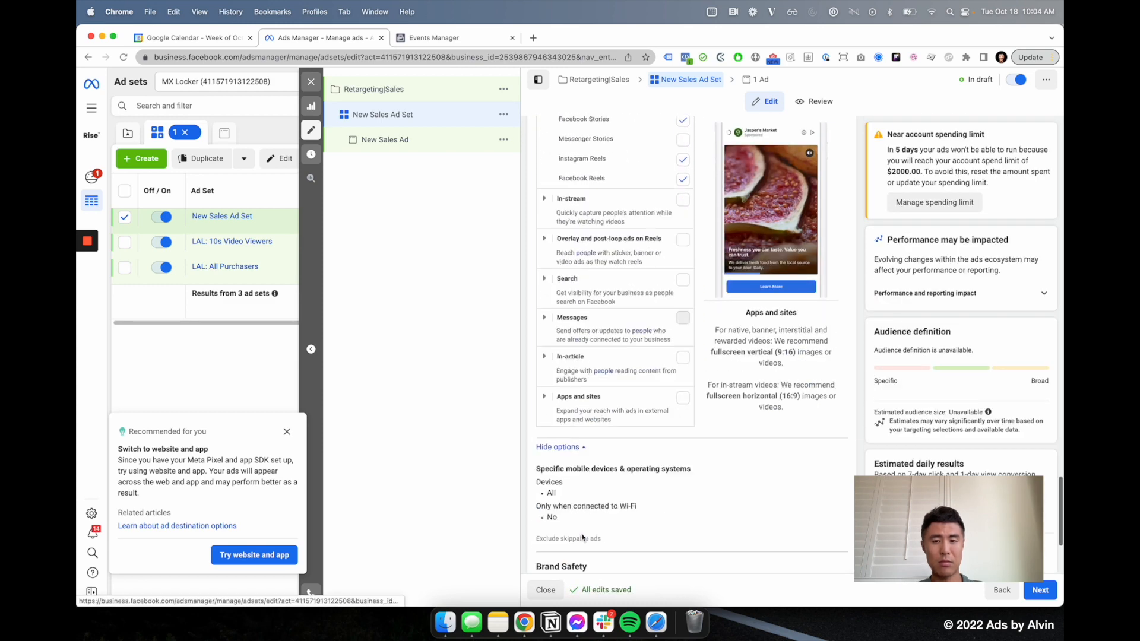
pyautogui.scroll(-5, 1059, 554)
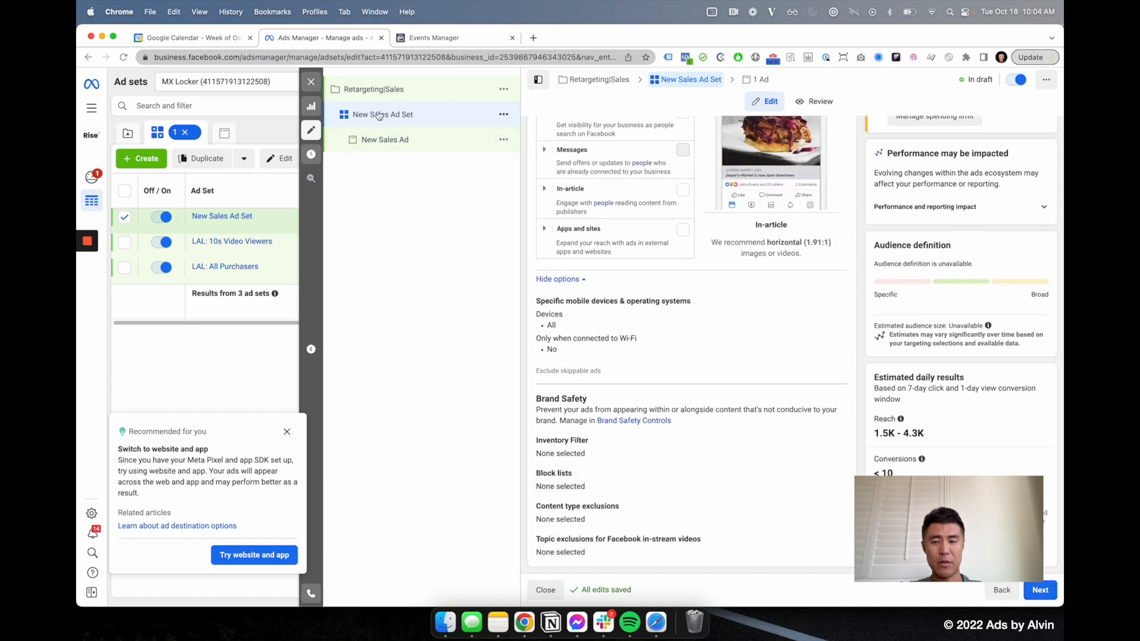
# Rename the New Sales Ad Set as "Video Viewers 3,10s"
pyautogui.scroll(15, 673, 259)
pyautogui.scroll(-1, 645, 309)
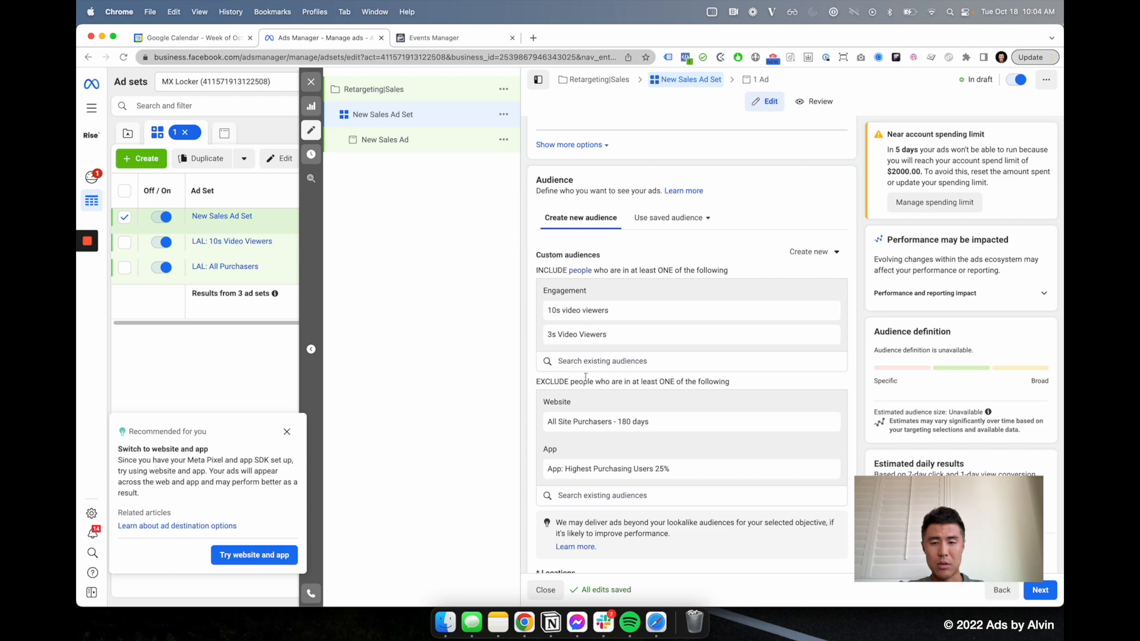
pyautogui.scroll(15, 580, 411)
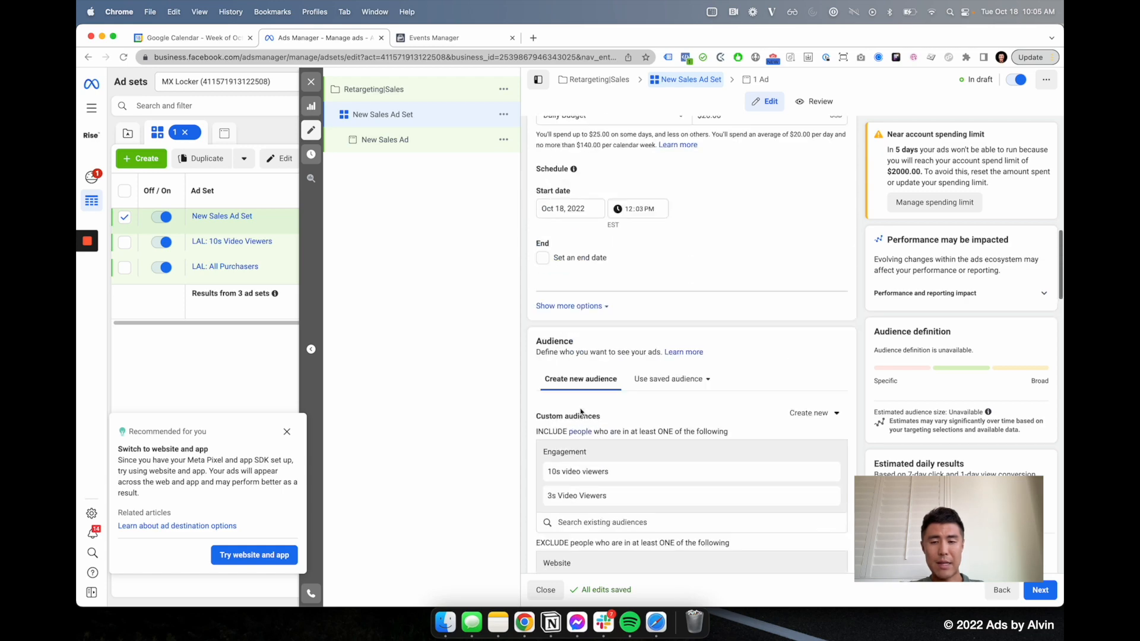
pyautogui.click(621, 161)
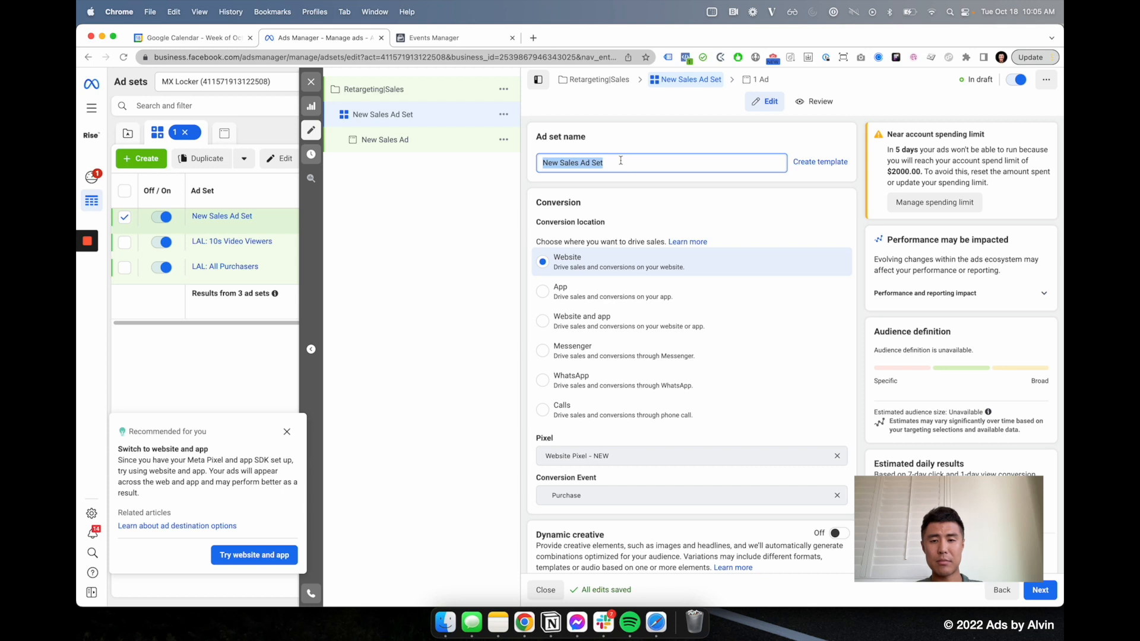
pyautogui.write('Video ')
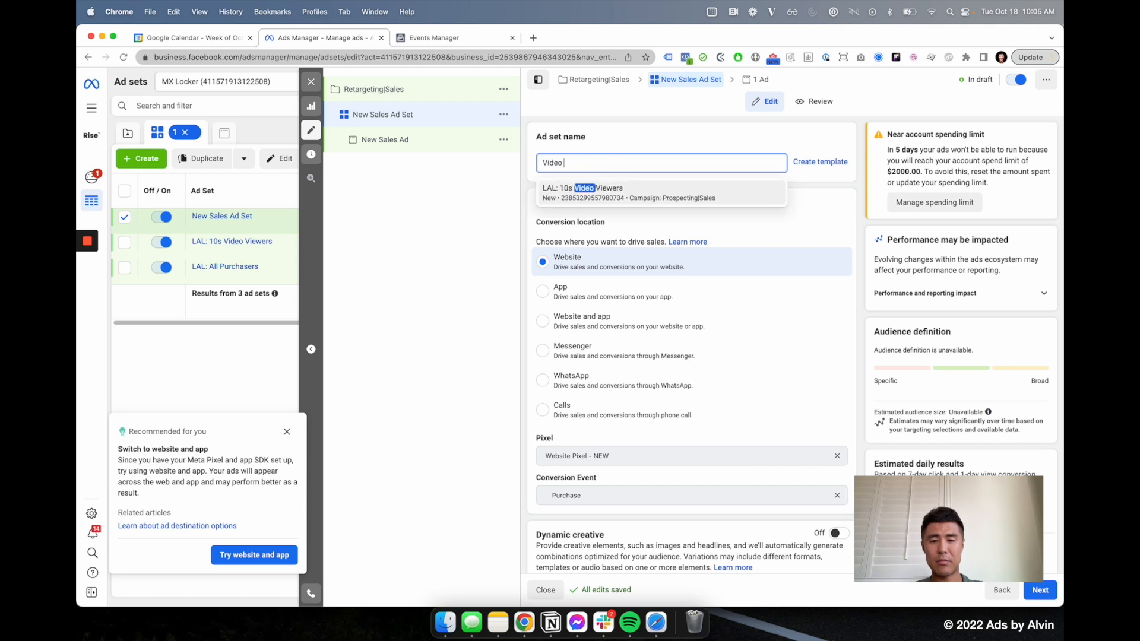
pyautogui.write('Vi')
pyautogui.write('iewers')
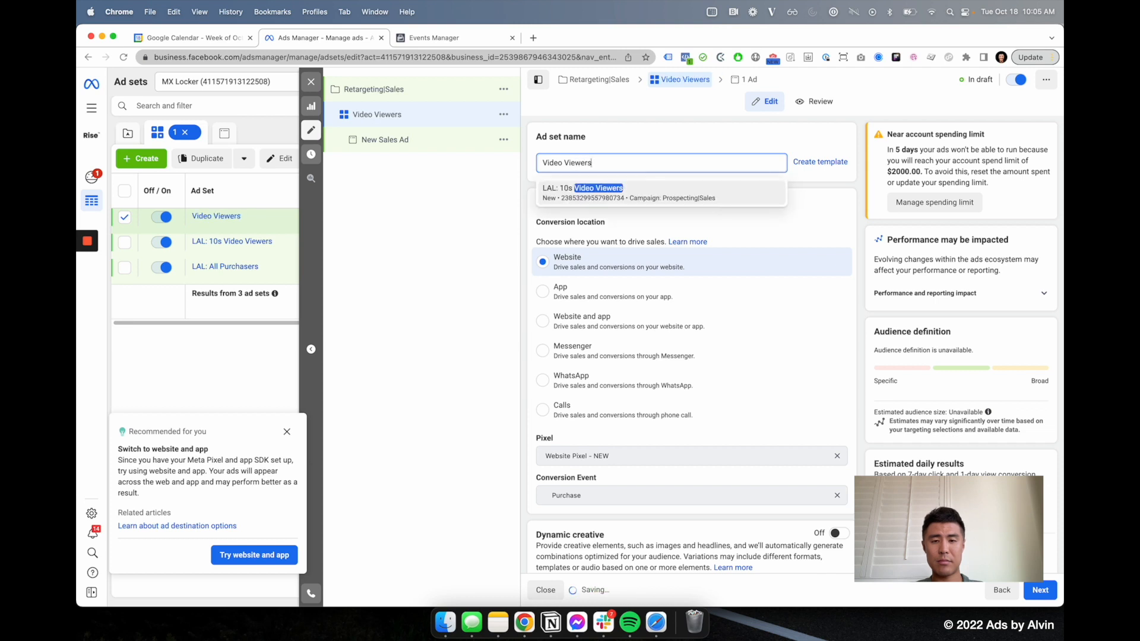
pyautogui.write(' 3,10s')
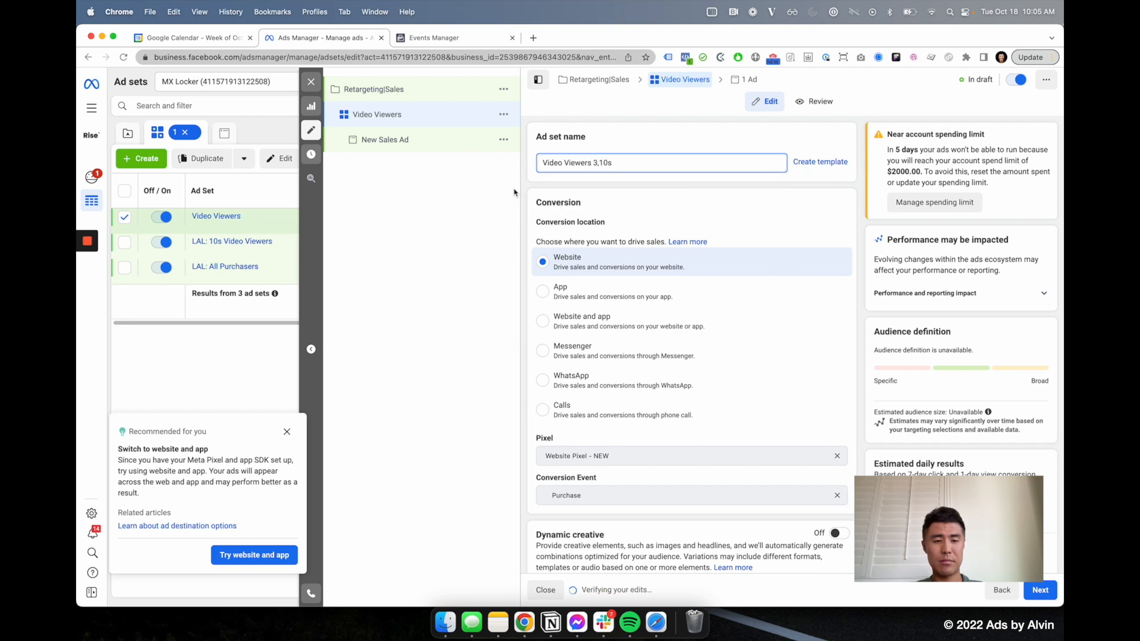
pyautogui.click(477, 212)
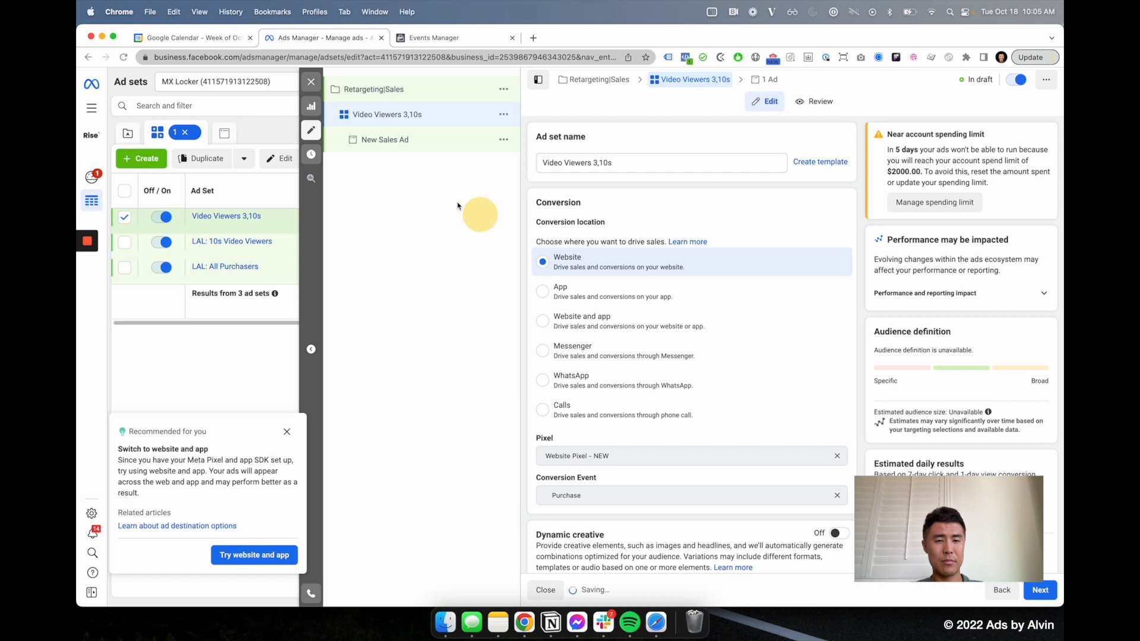
# Close the editor and duplicate the Video Viewers 3,10s ad set once into the existing Retargeting|Sales campaign
pyautogui.click(311, 81)
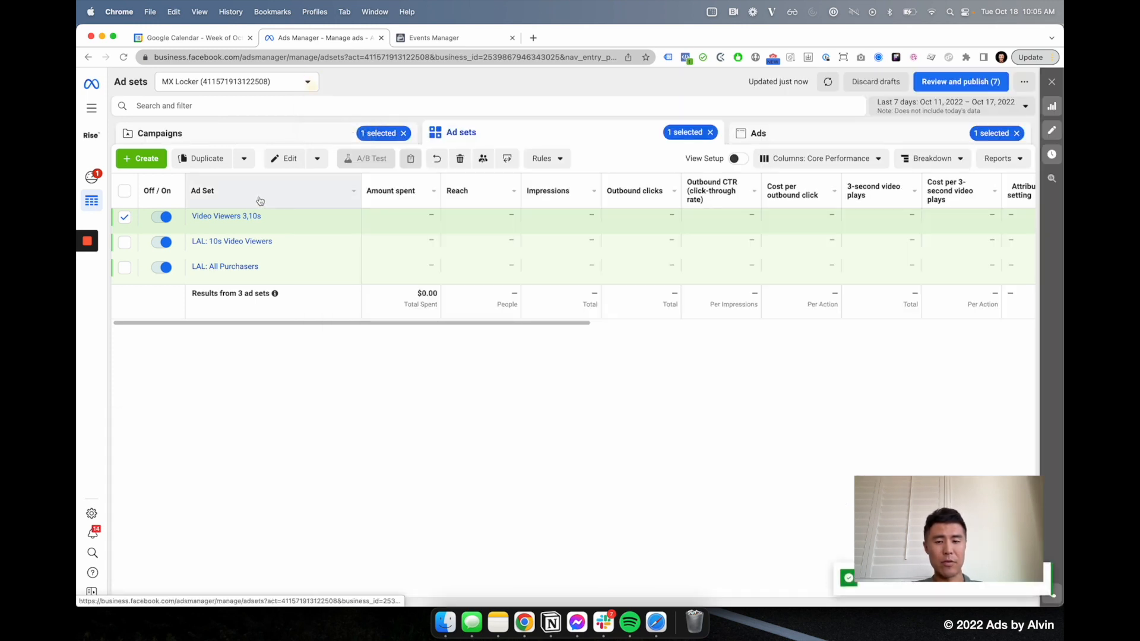
pyautogui.click(222, 159)
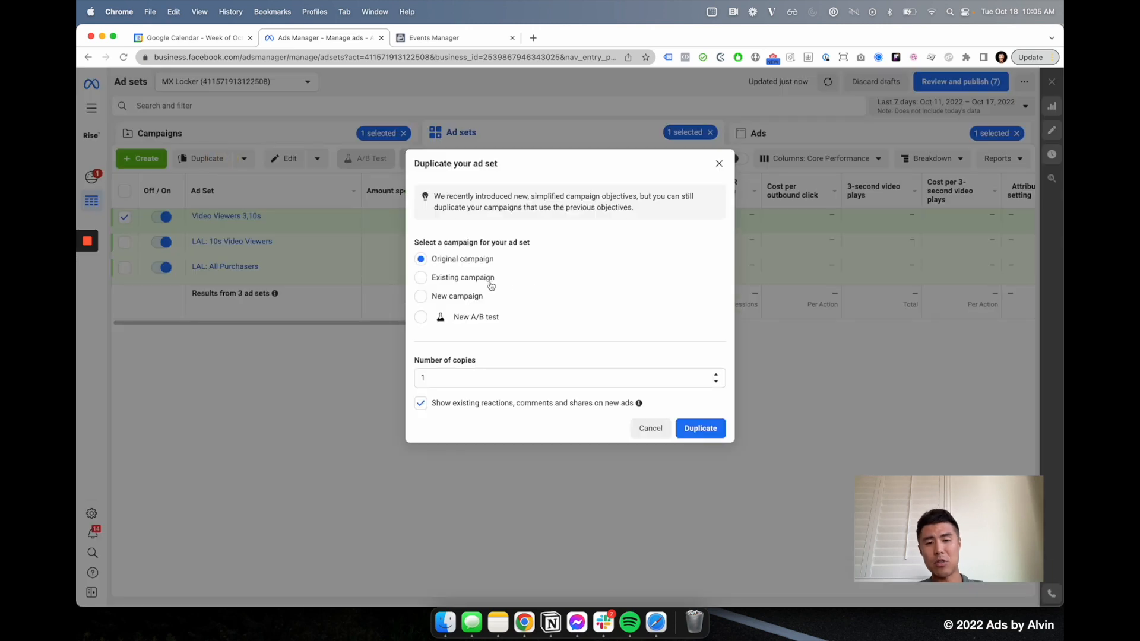
pyautogui.click(462, 278)
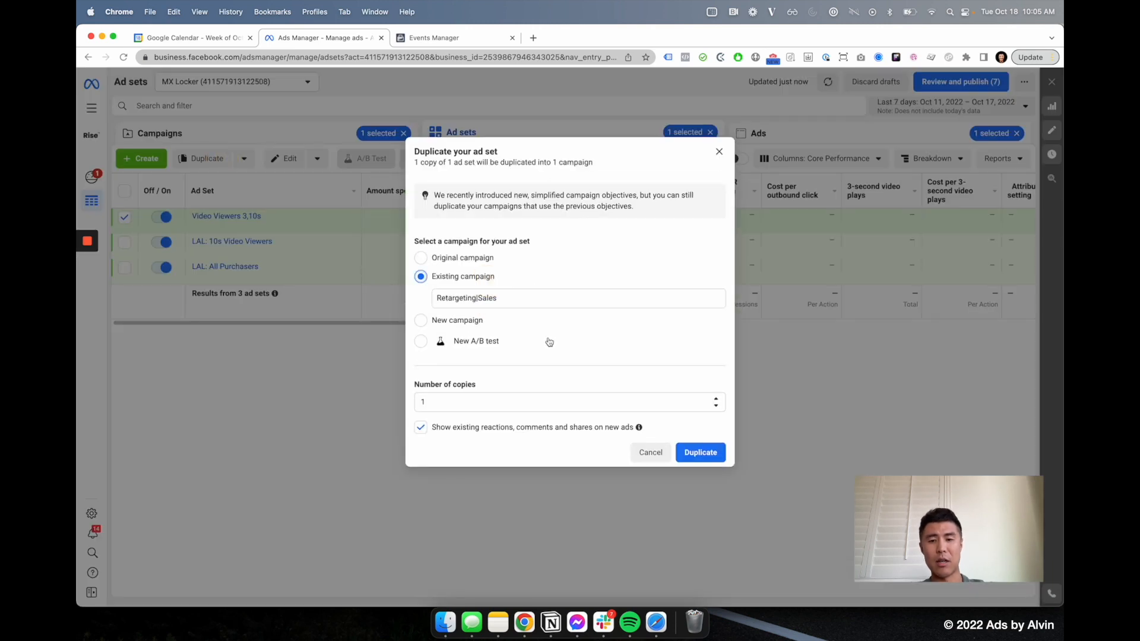
pyautogui.click(695, 453)
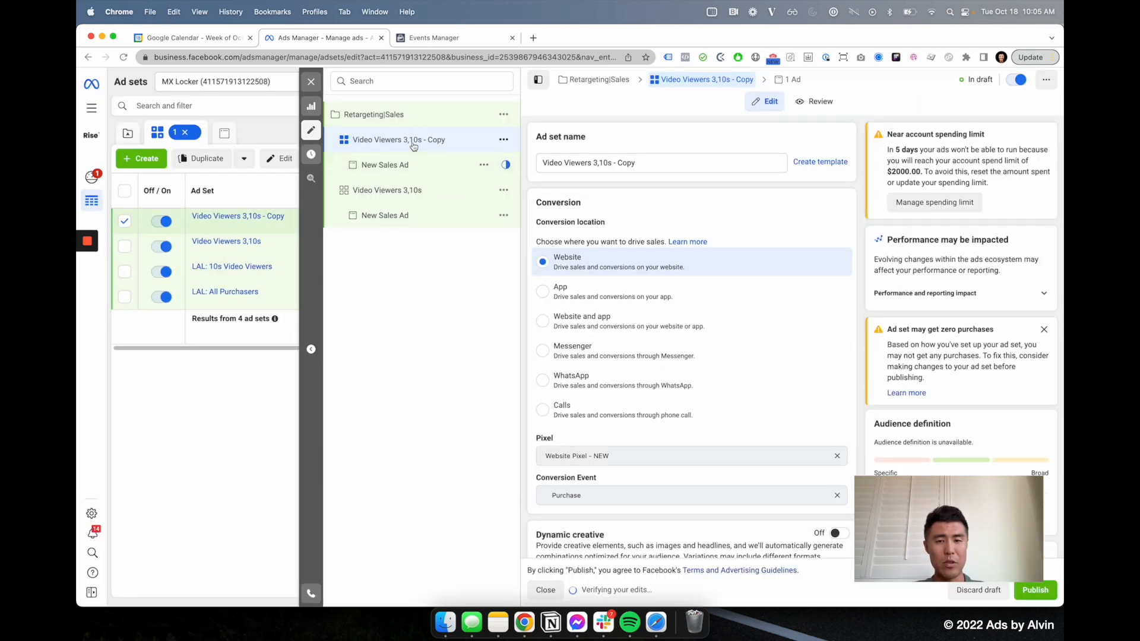
# Rename the duplicated ad set as "Site Visitors"
pyautogui.click(595, 164)
pyautogui.press('super+a')
pyautogui.write('Site')
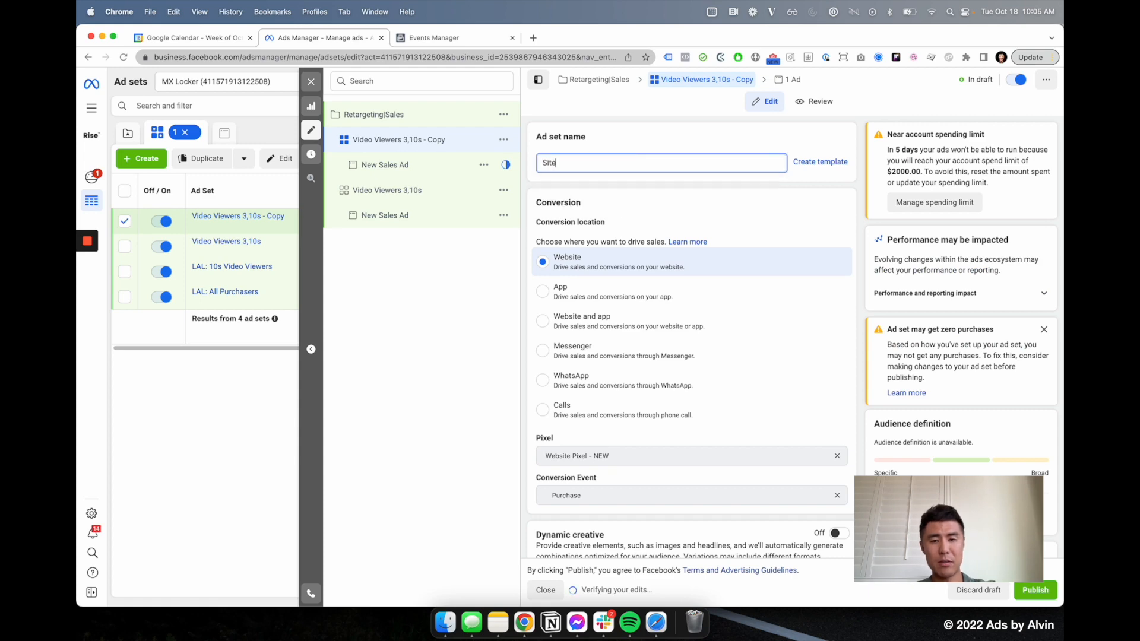
pyautogui.write(' Visitors')
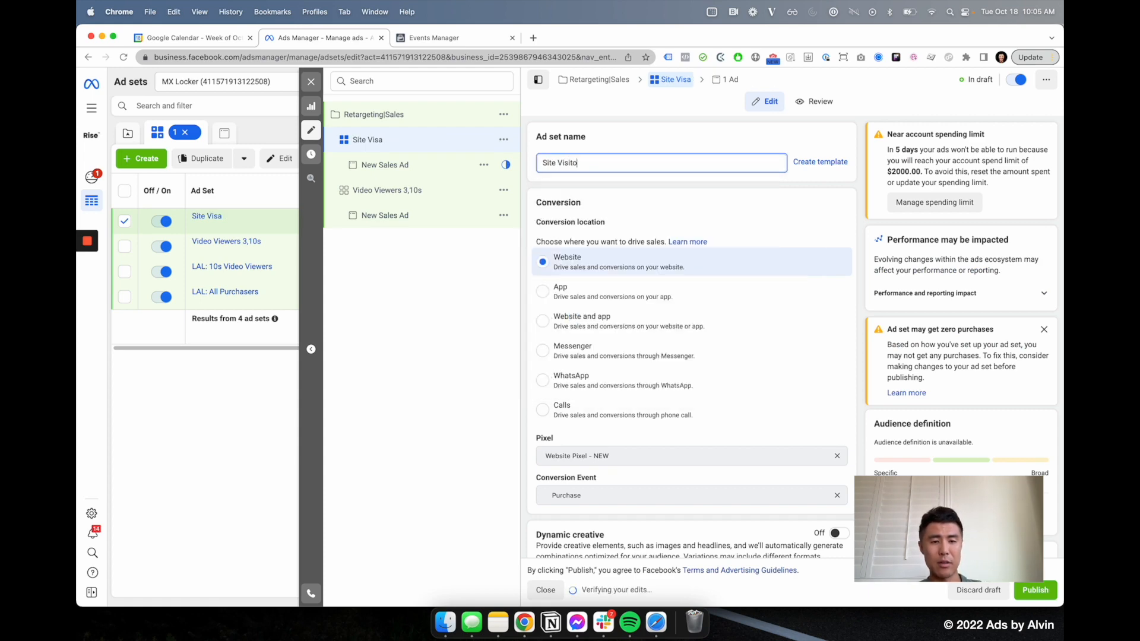
pyautogui.click(479, 300)
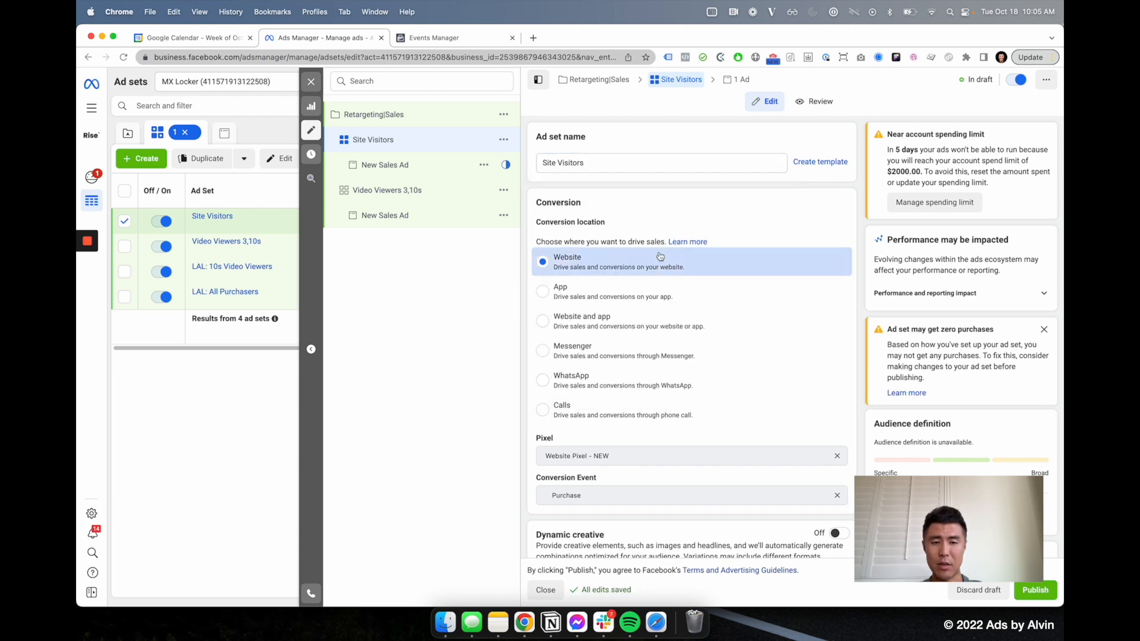
# Remove 10s video viewers and 3s Video Viewers from the Site Visitors ad set's included custom audiences
pyautogui.scroll(-5, 610, 308)
pyautogui.scroll(-10, 610, 323)
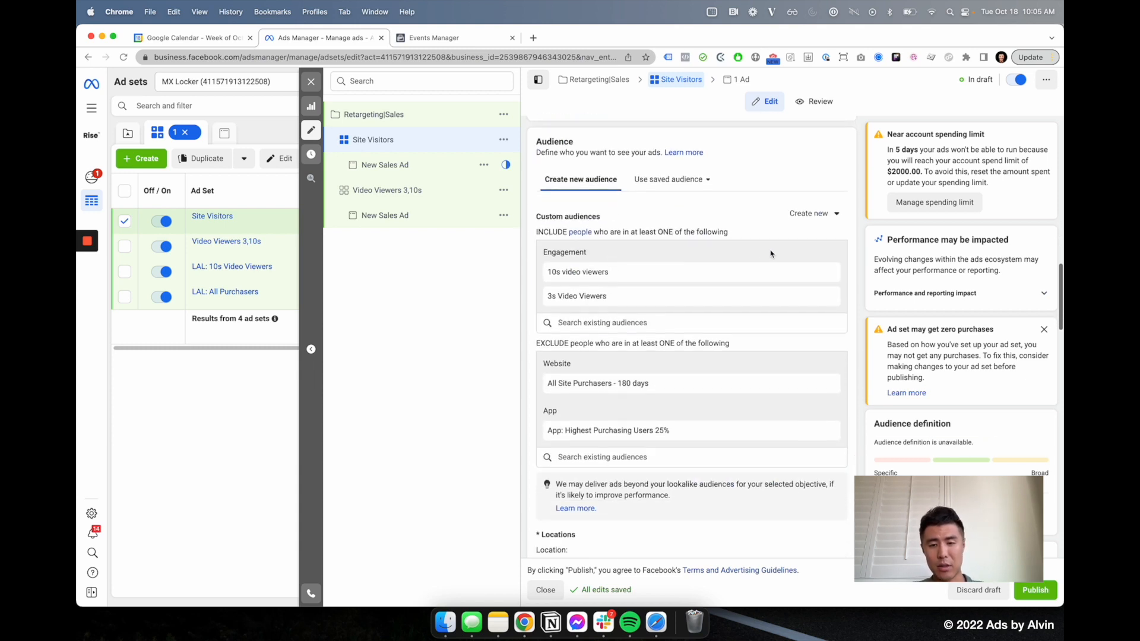
pyautogui.click(825, 271)
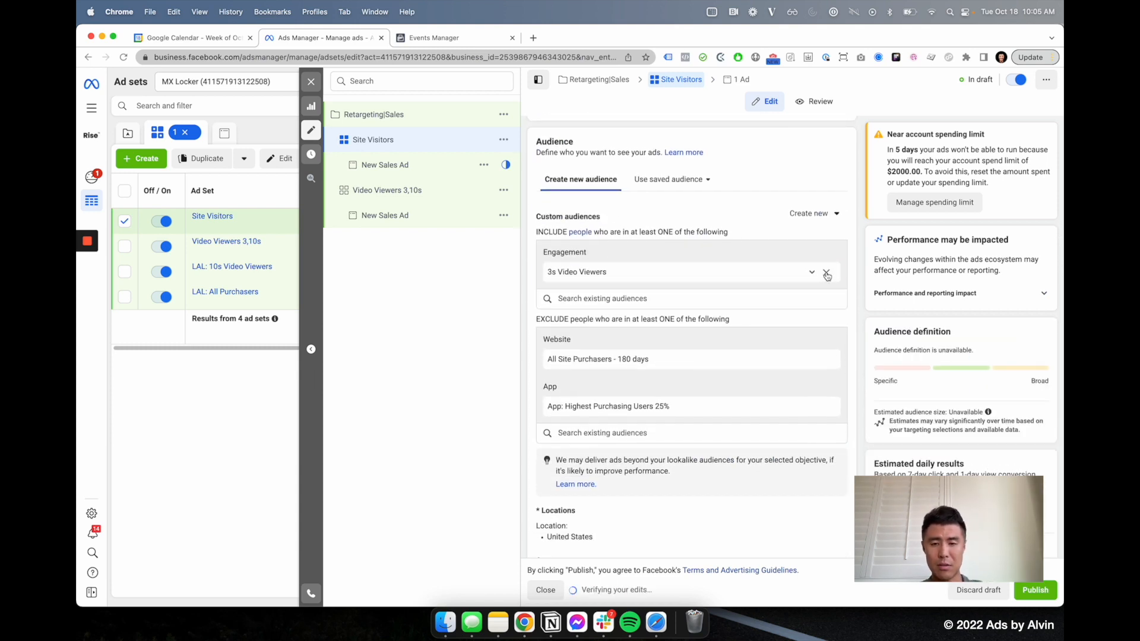
pyautogui.click(825, 271)
# Search the existing audiences to include for "visit" and look through the lookalike and custom audience matches
pyautogui.click(664, 250)
pyautogui.write('visit')
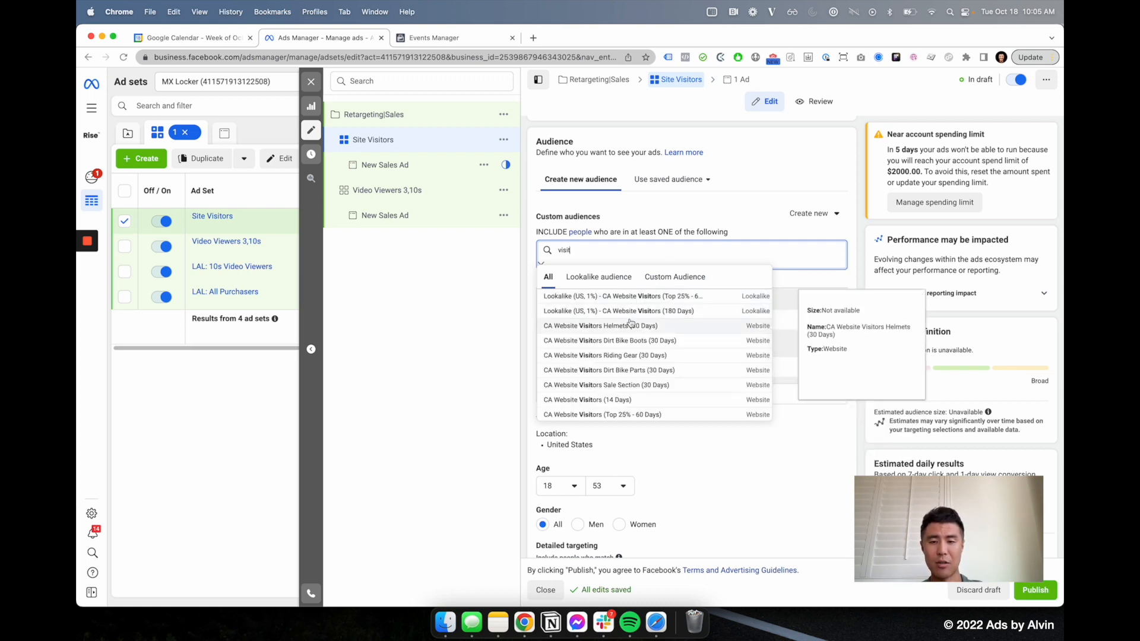
pyautogui.scroll(-1, 626, 368)
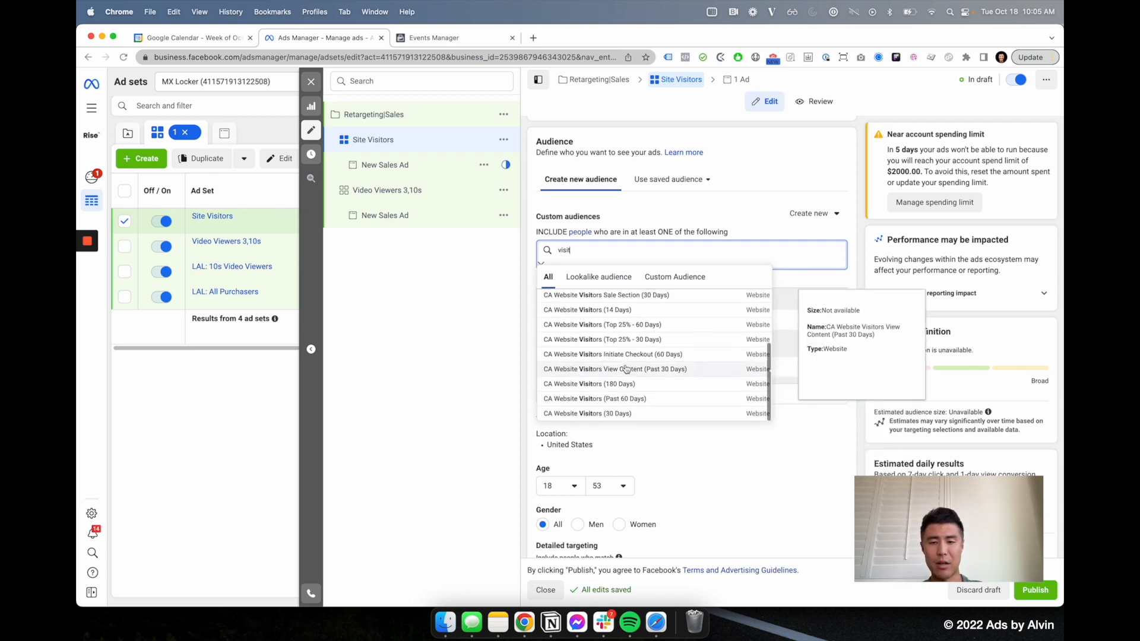
pyautogui.scroll(1, 627, 369)
pyautogui.click(600, 276)
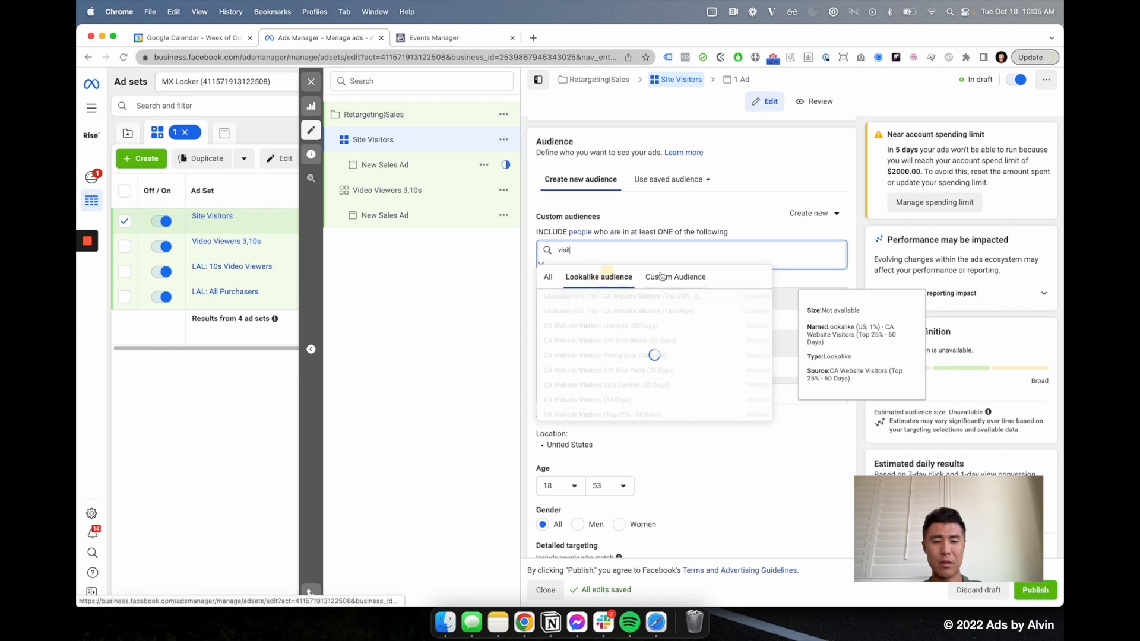
pyautogui.click(677, 278)
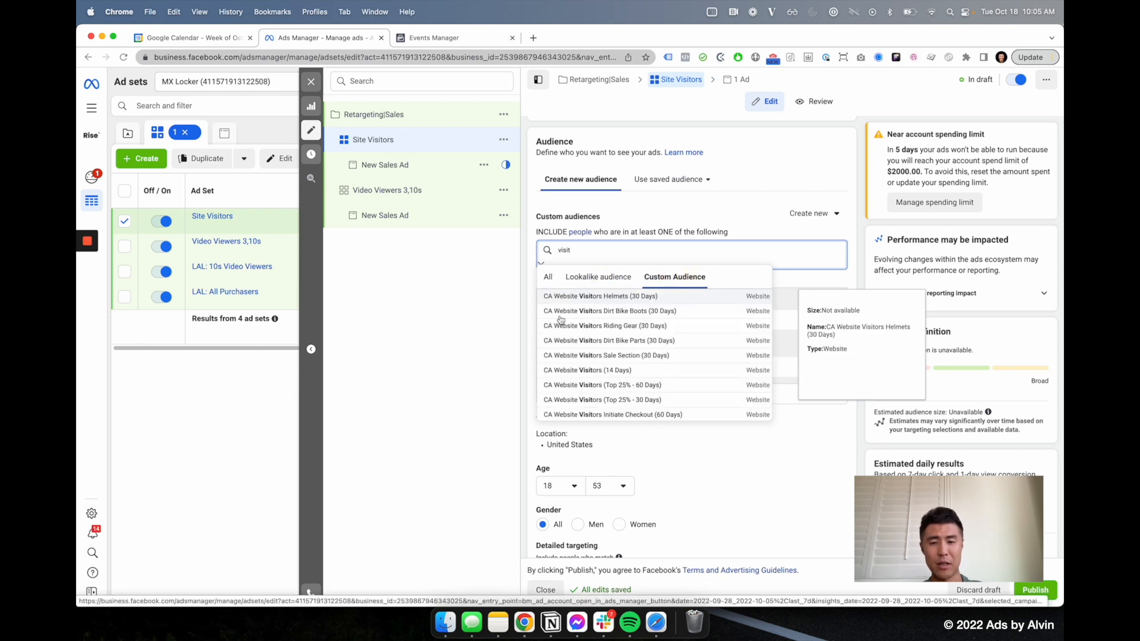
pyautogui.scroll(-3, 561, 324)
pyautogui.scroll(3, 577, 364)
pyautogui.click(431, 309)
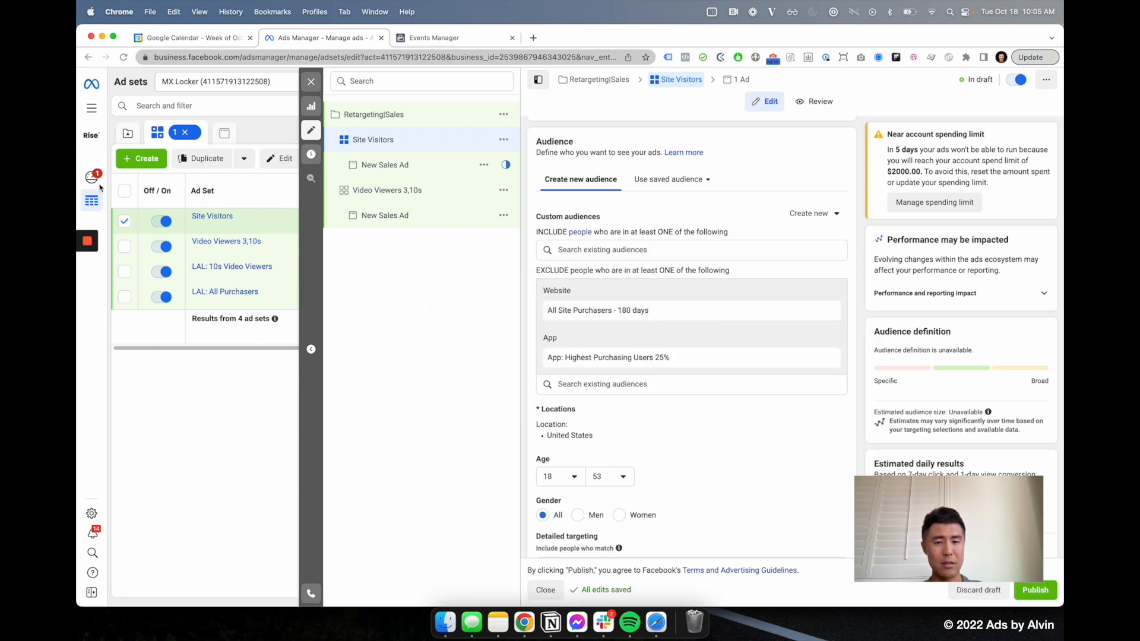
# Open the account's Audiences page in a new browser tab and switch to it
pyautogui.click(92, 110)
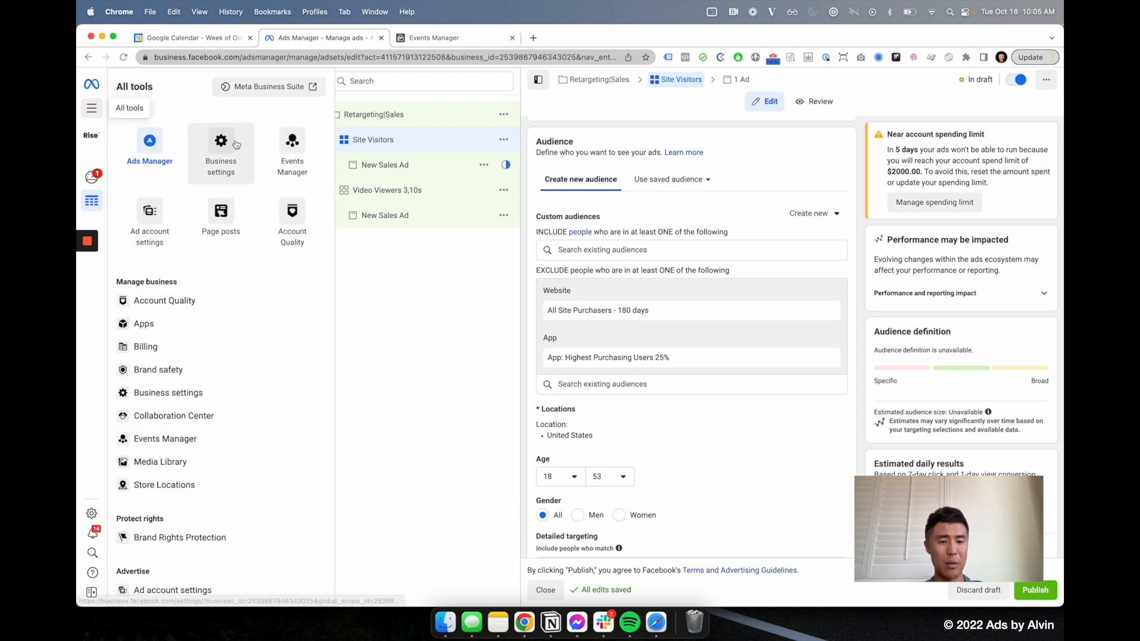
pyautogui.scroll(-5, 158, 381)
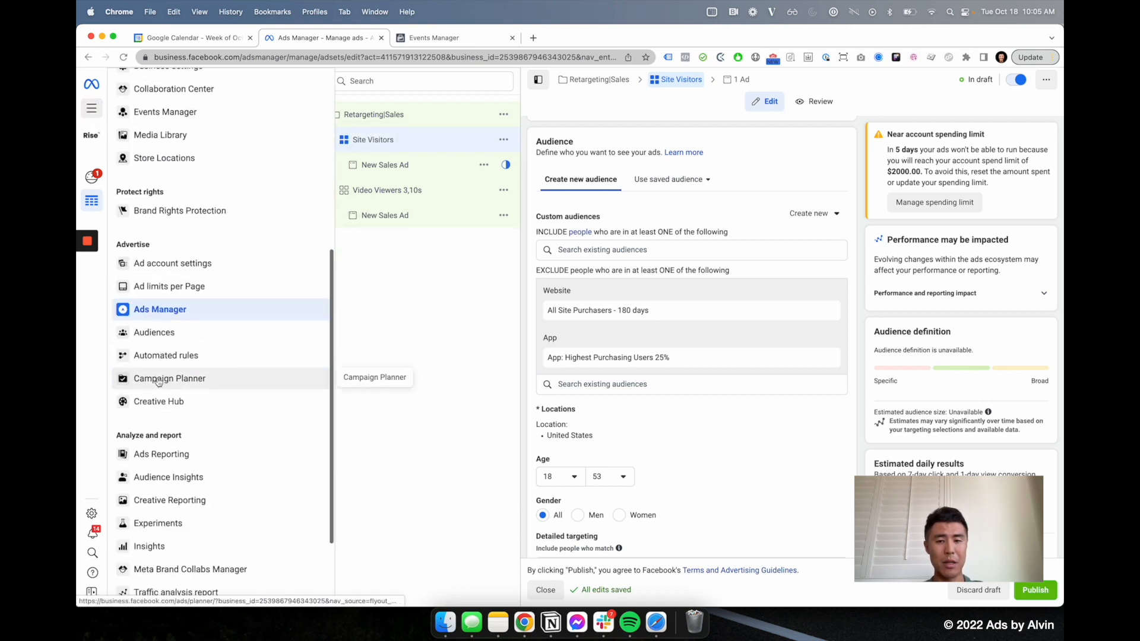
pyautogui.rightClick(173, 334)
pyautogui.click(203, 343)
pyautogui.click(433, 38)
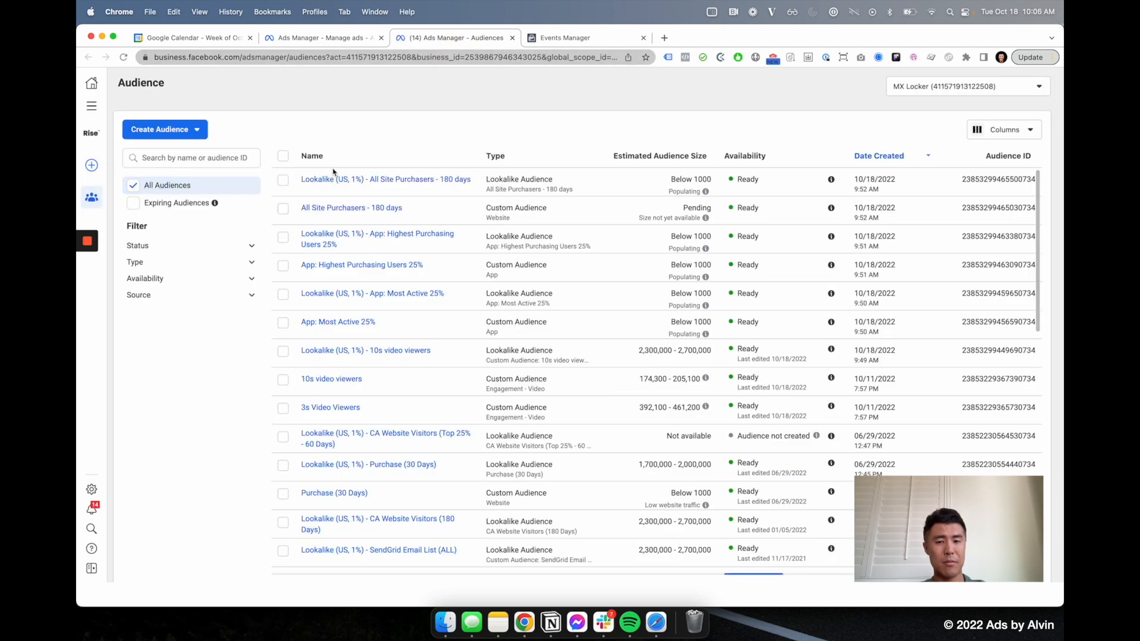
# Start a new custom audience that uses Website as its source
pyautogui.click(181, 140)
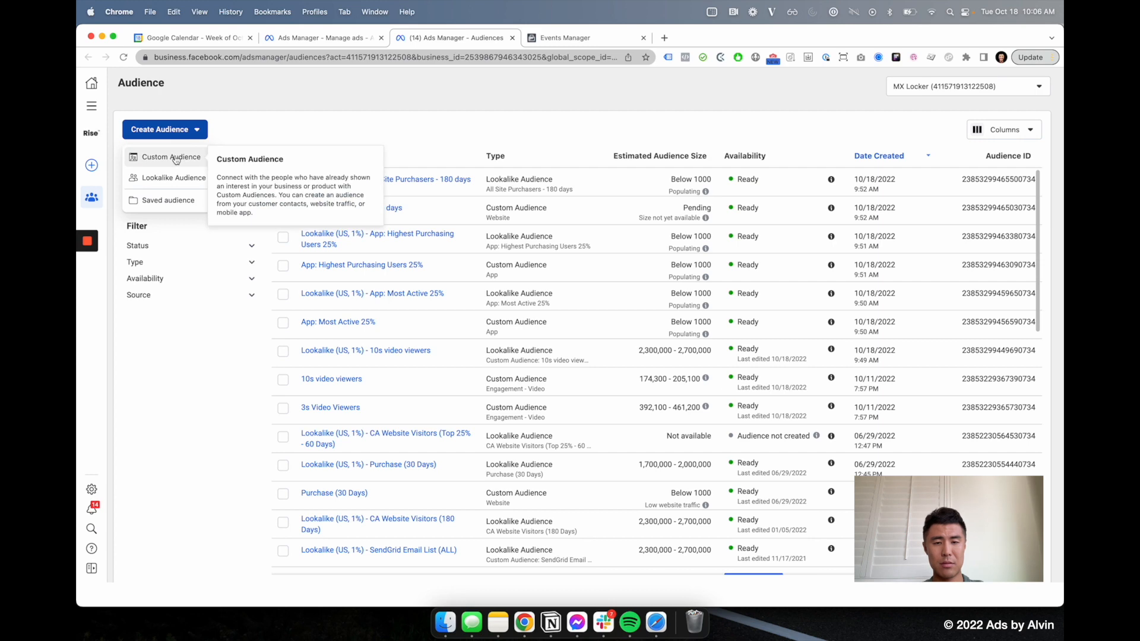
pyautogui.click(171, 155)
pyautogui.click(453, 221)
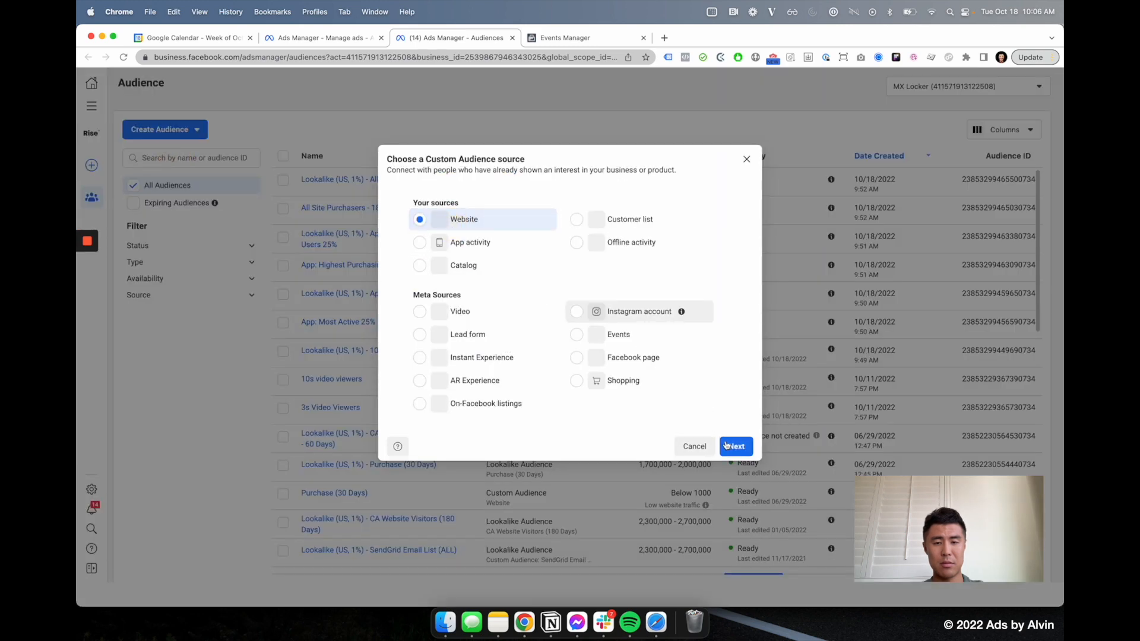
pyautogui.click(735, 446)
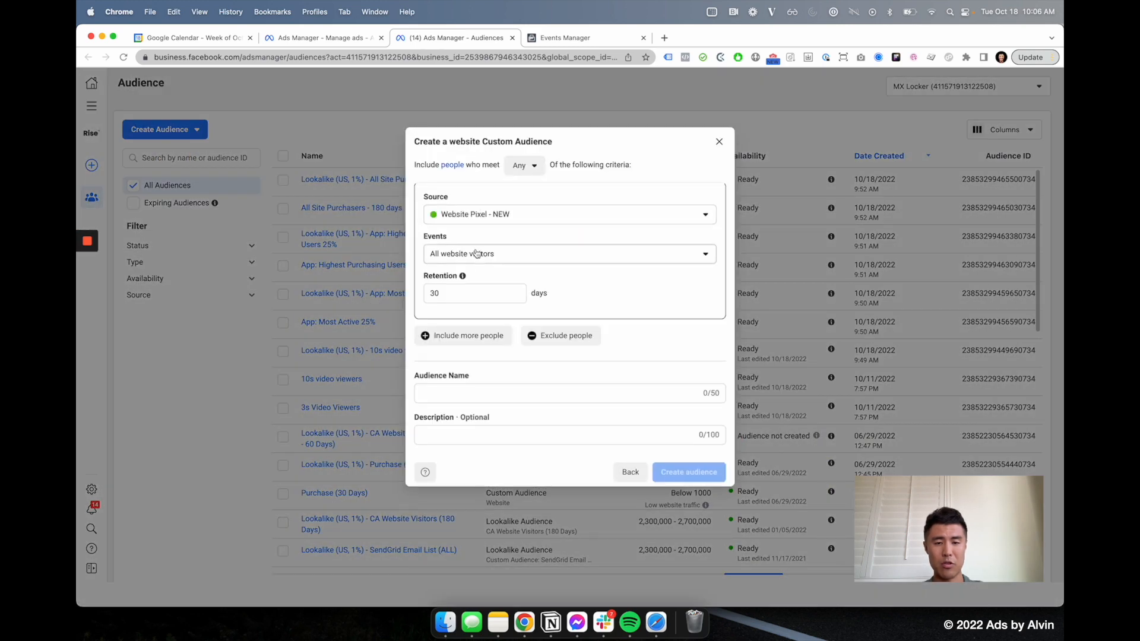
# Set the all website visitors retention to 180 days and name the audience "All Site Visitors - 180 days"
pyautogui.press('BackSpace')
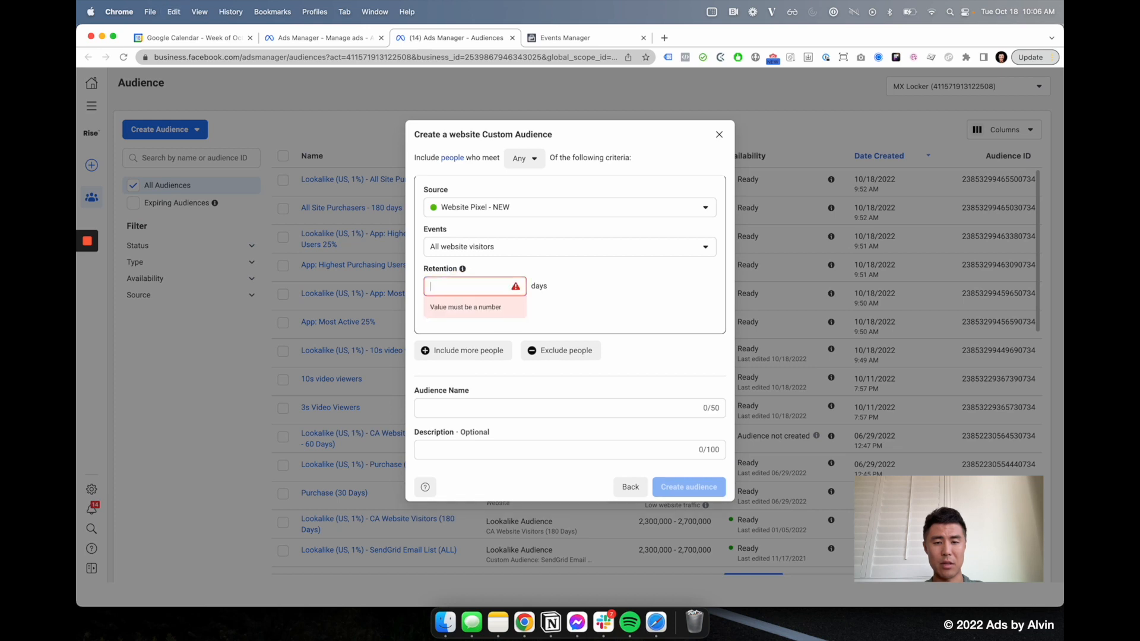
pyautogui.write('180')
pyautogui.press('Tab')
pyautogui.write('A')
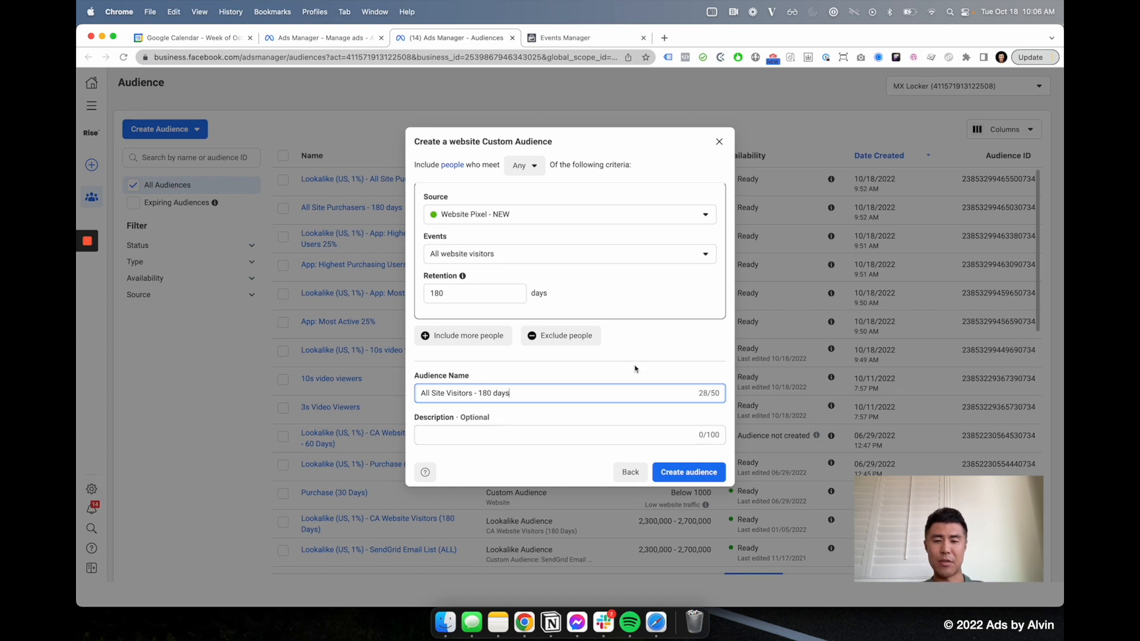
pyautogui.click(625, 287)
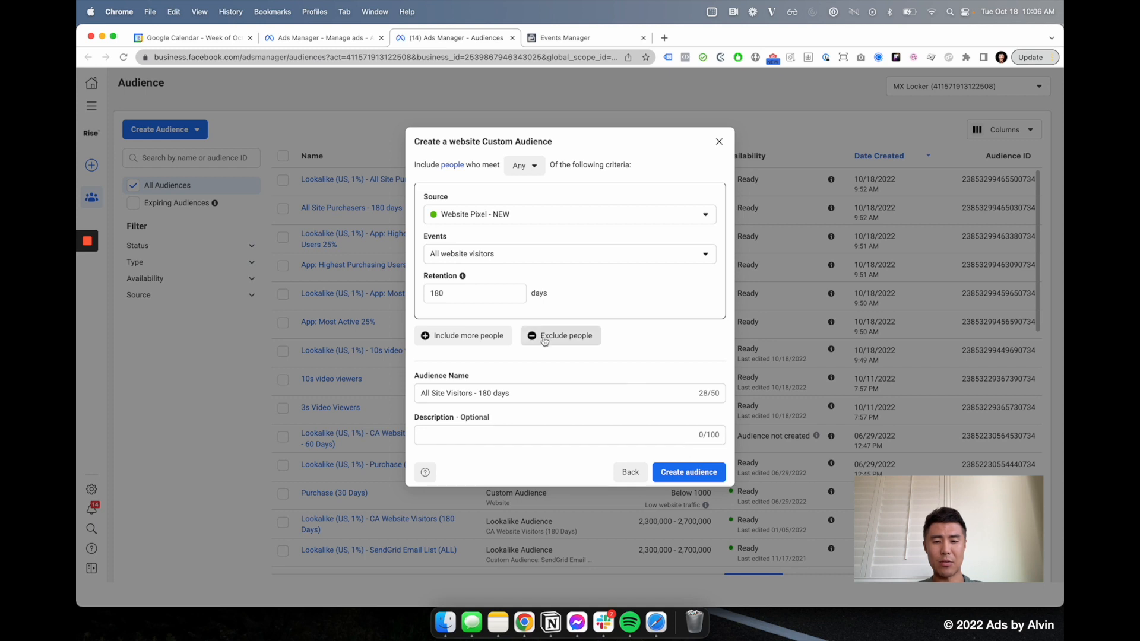
pyautogui.click(491, 336)
pyautogui.click(515, 331)
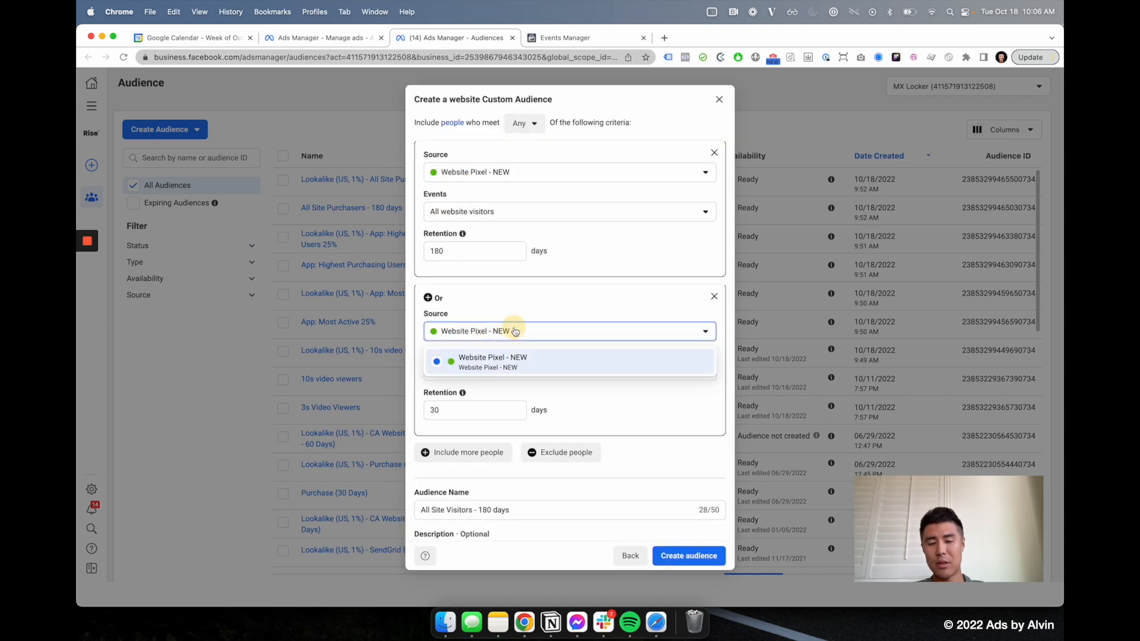
pyautogui.click(500, 364)
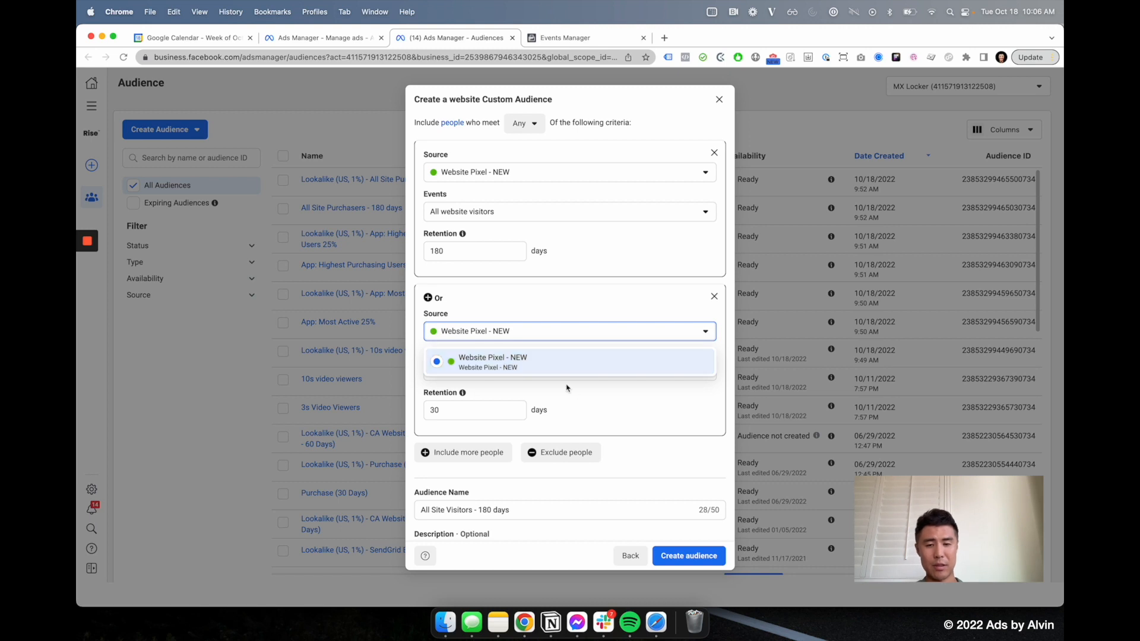
pyautogui.click(582, 337)
pyautogui.click(577, 379)
pyautogui.click(672, 366)
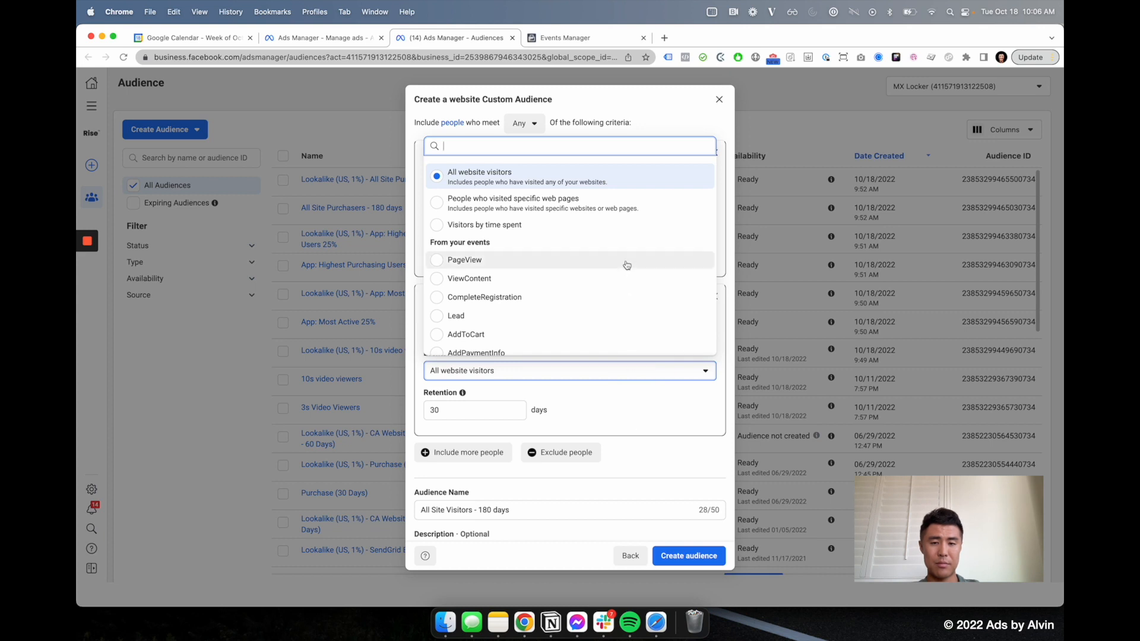
pyautogui.scroll(-2, 623, 264)
pyautogui.scroll(2, 623, 265)
pyautogui.click(653, 402)
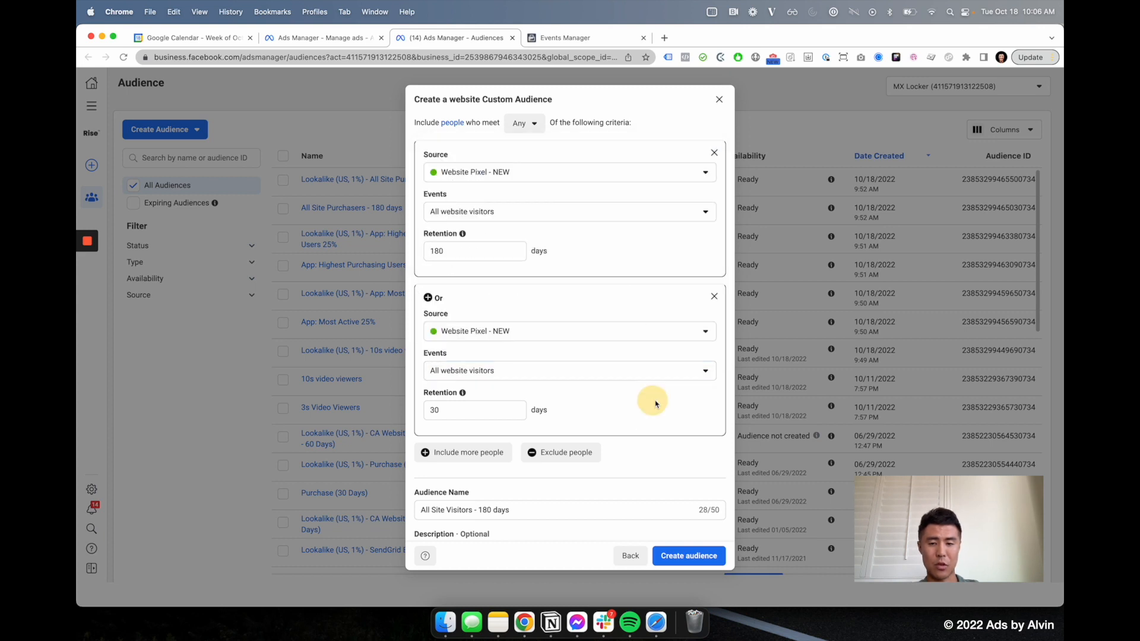
pyautogui.click(713, 296)
# Create the All Site Visitors - 180 days audience and return to the Site Visitors ad set in Ads Manager
pyautogui.click(688, 473)
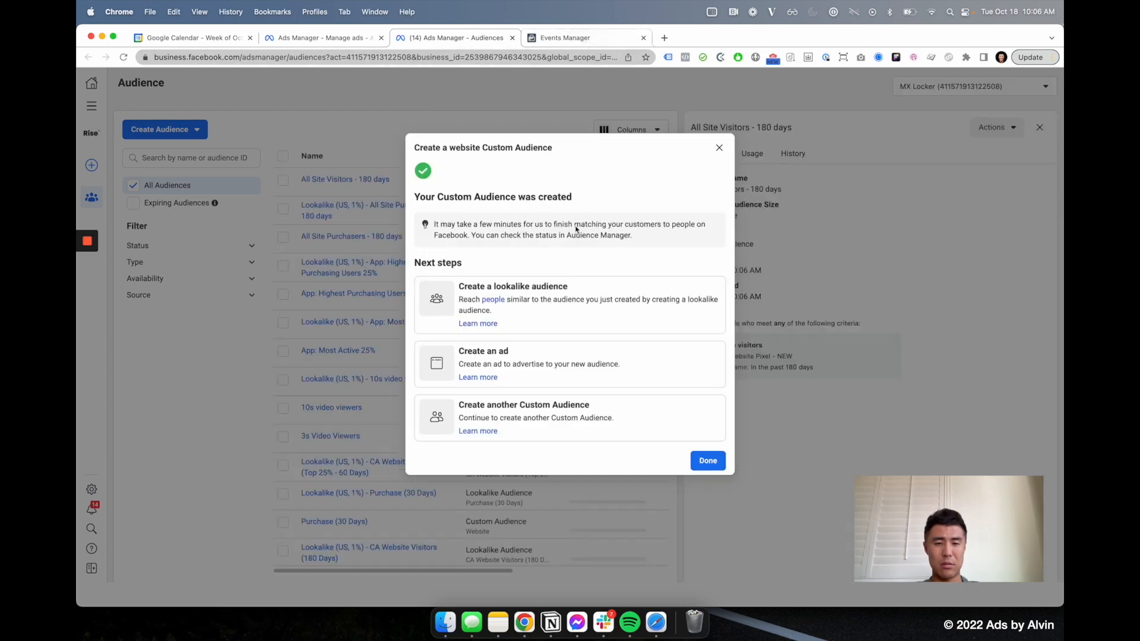
pyautogui.click(711, 462)
pyautogui.hotkey('ctrl', 'Tab')
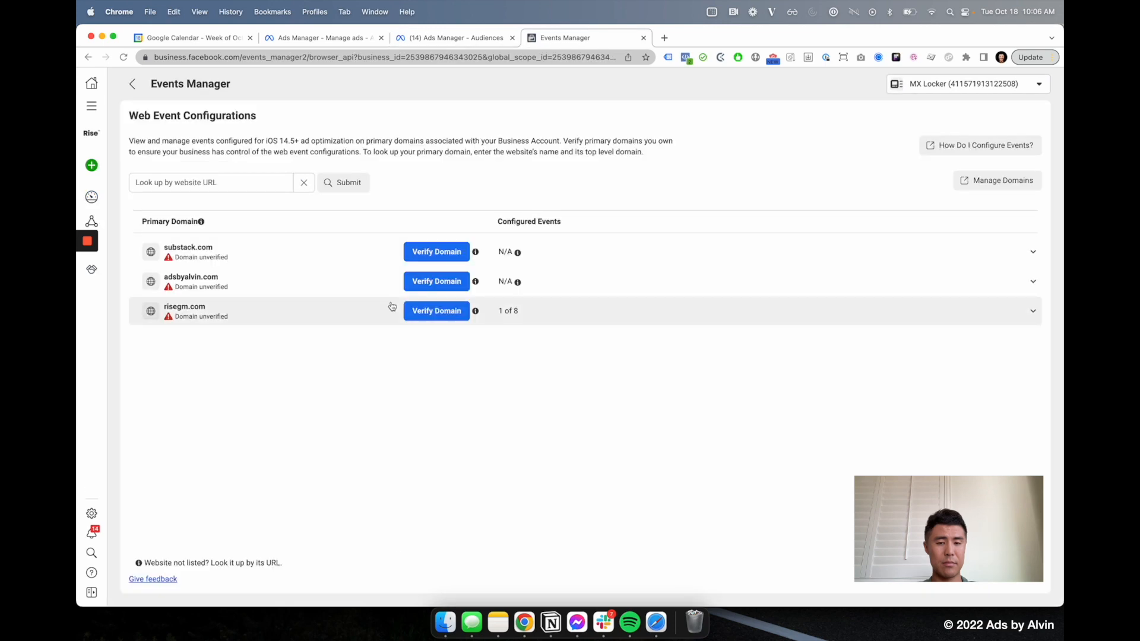
pyautogui.hotkey('ctrl', 'shift', 'Tab')
pyautogui.click(289, 36)
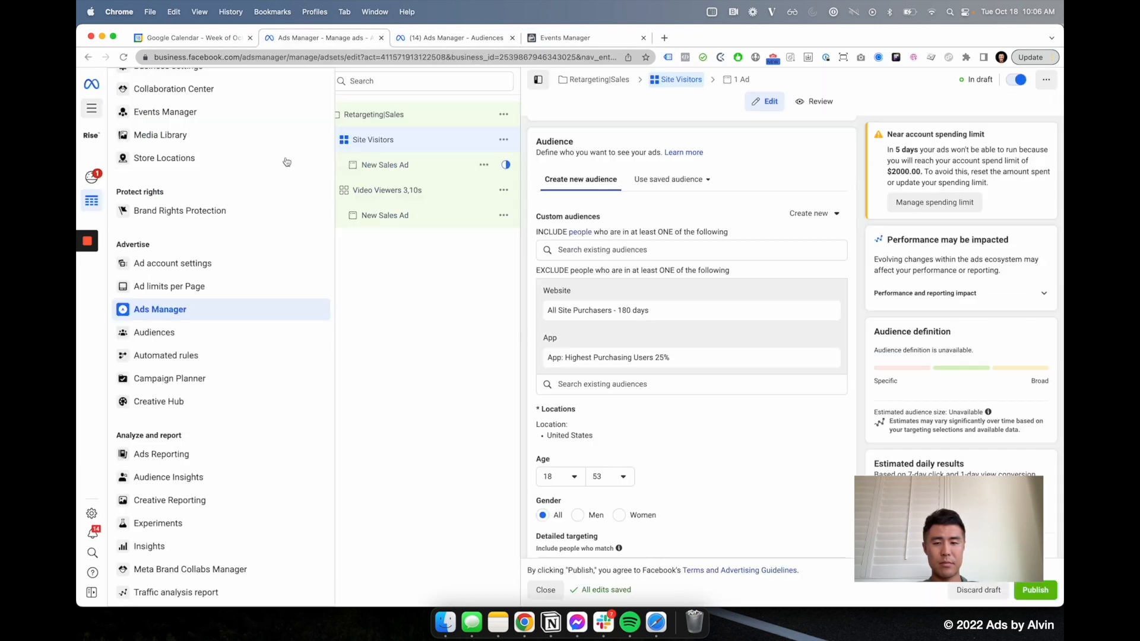
pyautogui.hotkey('ctrl', 'Tab')
pyautogui.click(352, 39)
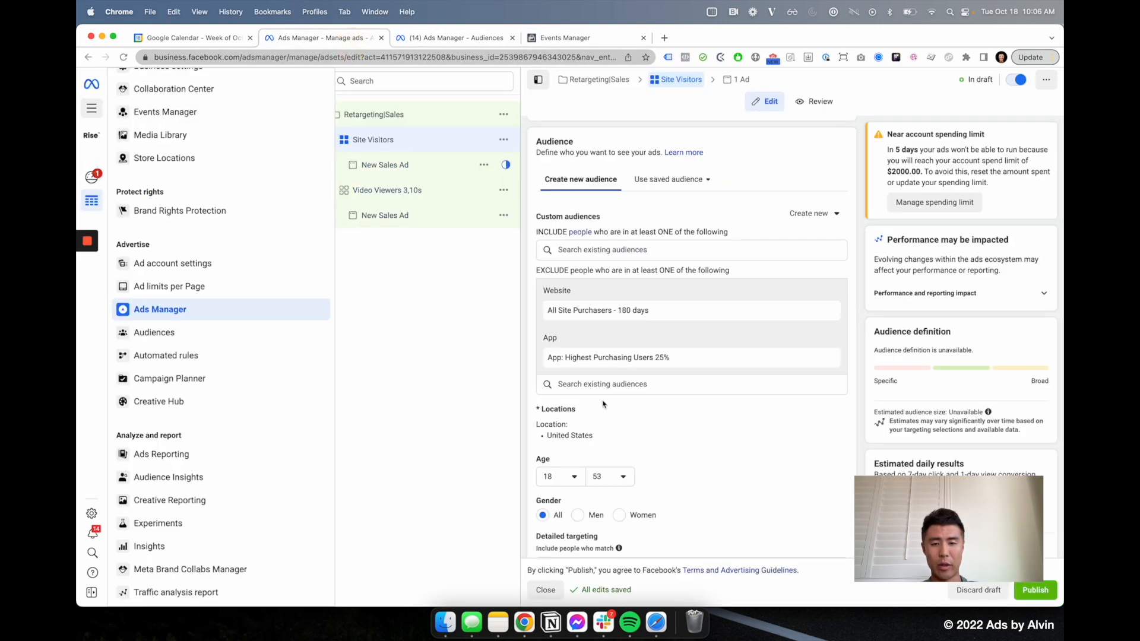
pyautogui.click(480, 330)
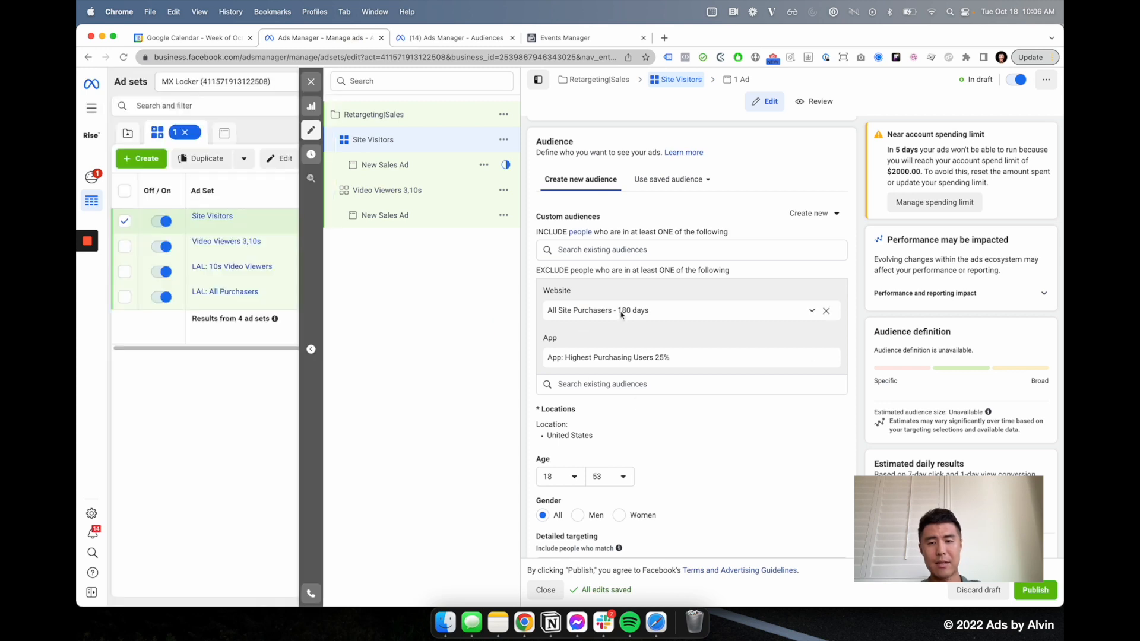
# Include the All Site Visitors - 180 days custom audience in the Site Visitors ad set and review its remaining targeting and placement settings
pyautogui.click(650, 251)
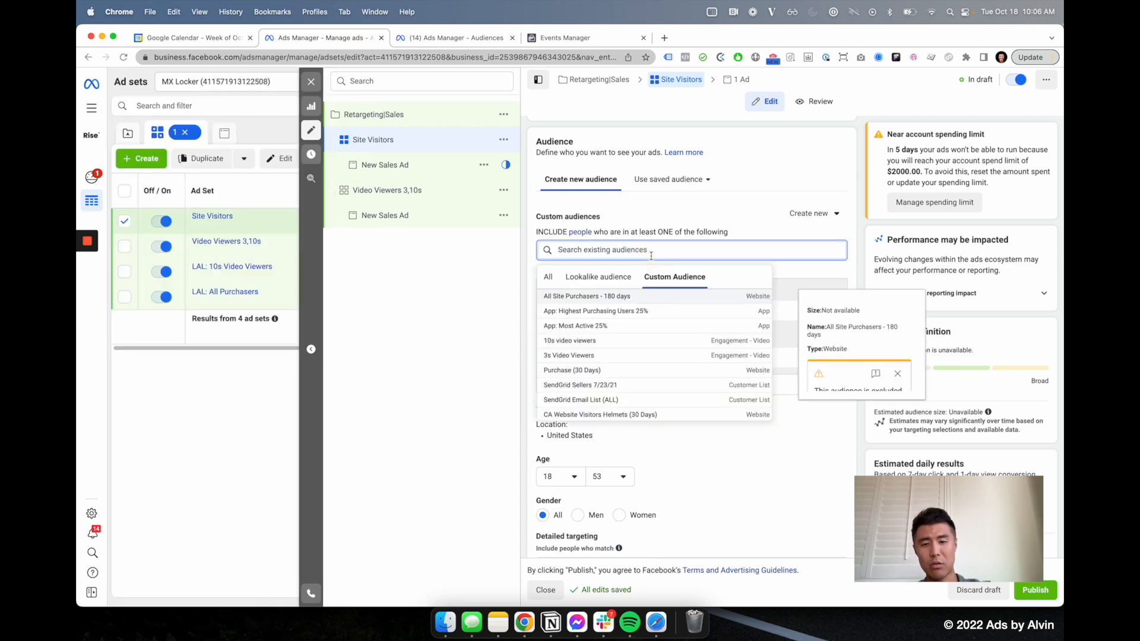
pyautogui.write('all si')
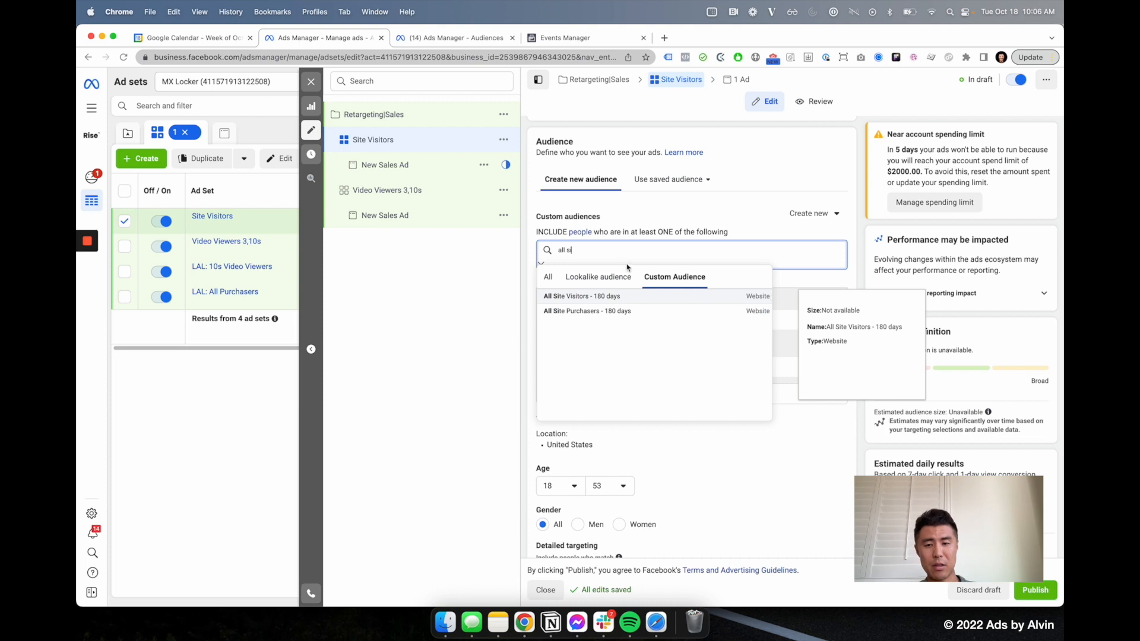
pyautogui.click(575, 296)
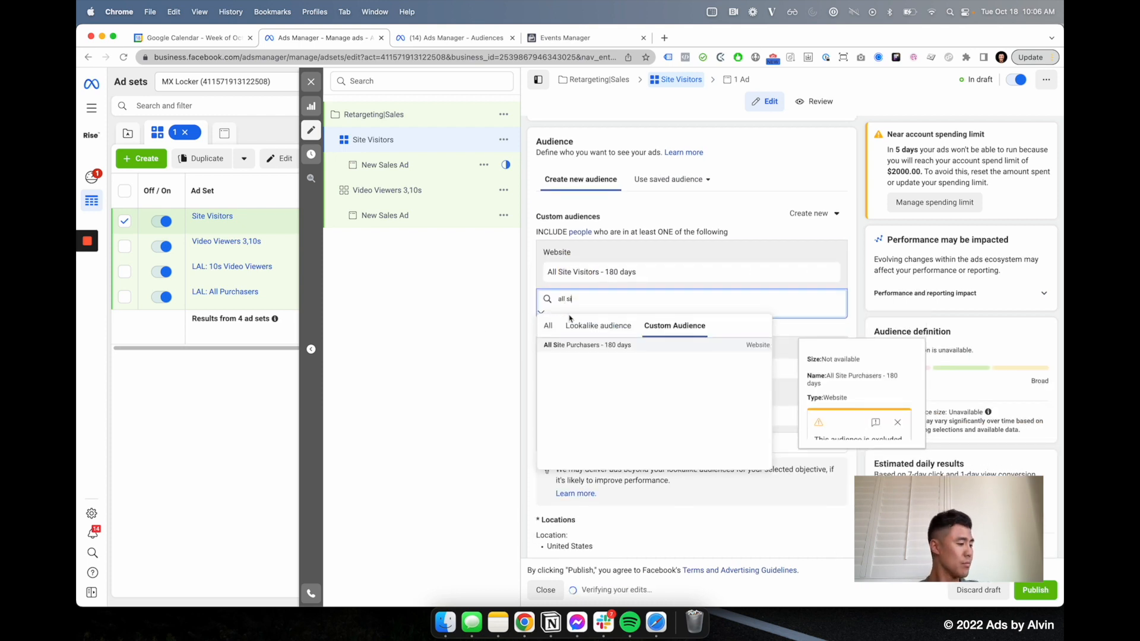
pyautogui.click(482, 328)
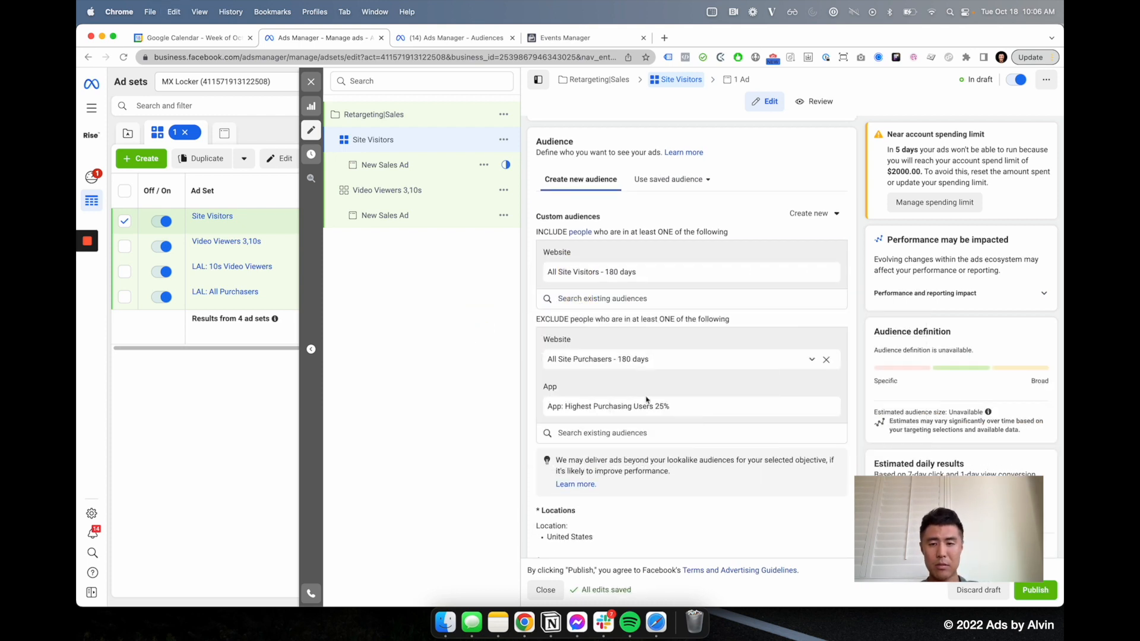
pyautogui.scroll(-10, 661, 406)
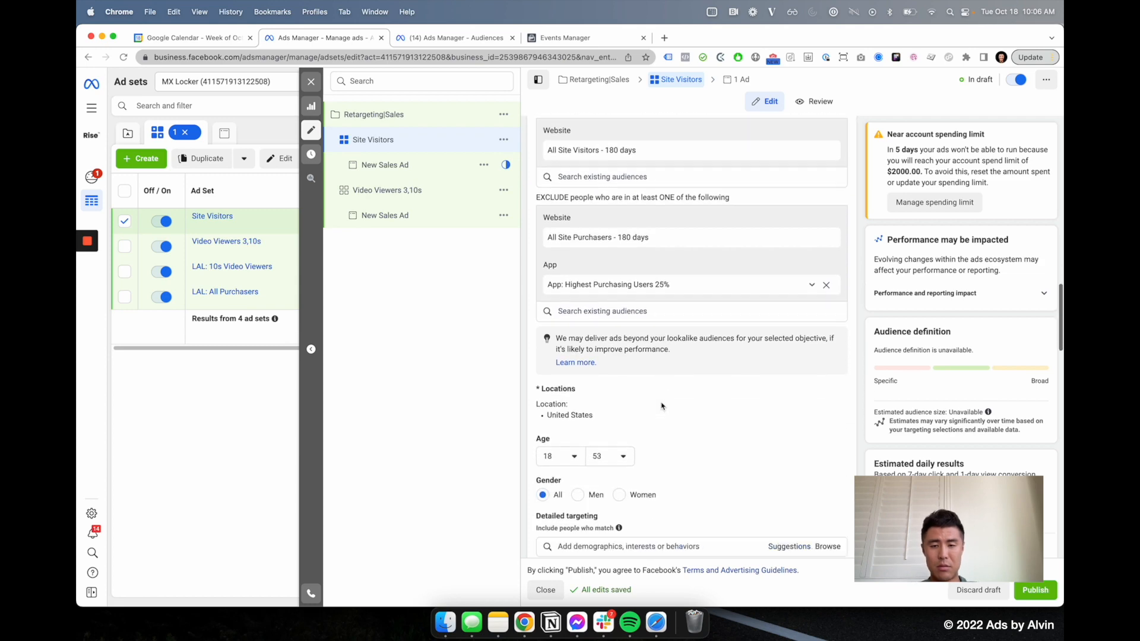
pyautogui.scroll(-10, 662, 406)
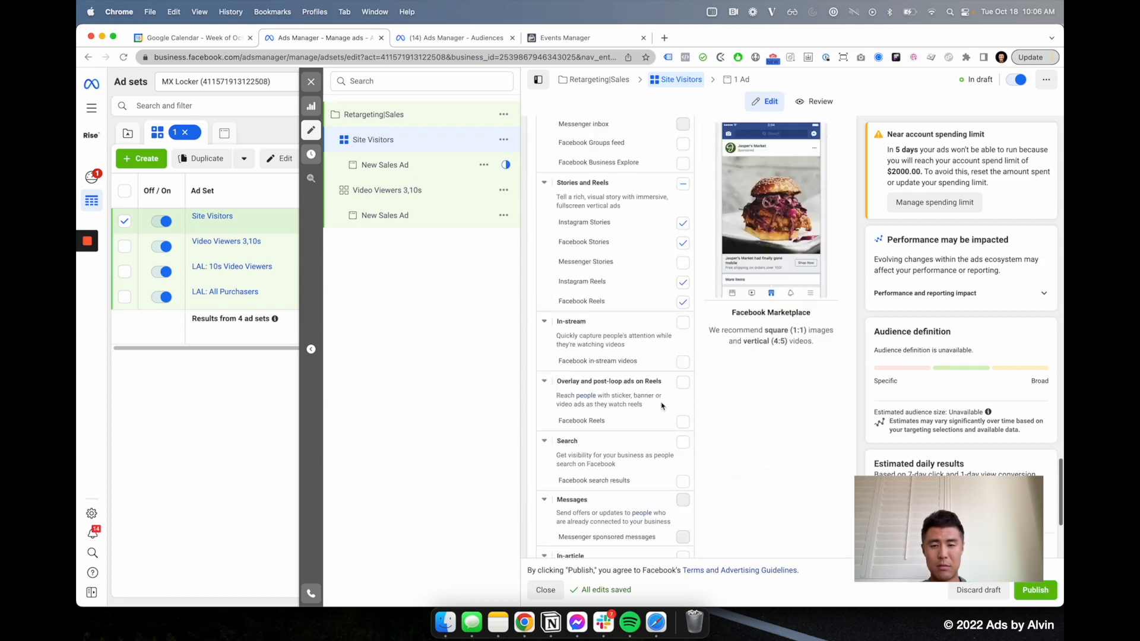